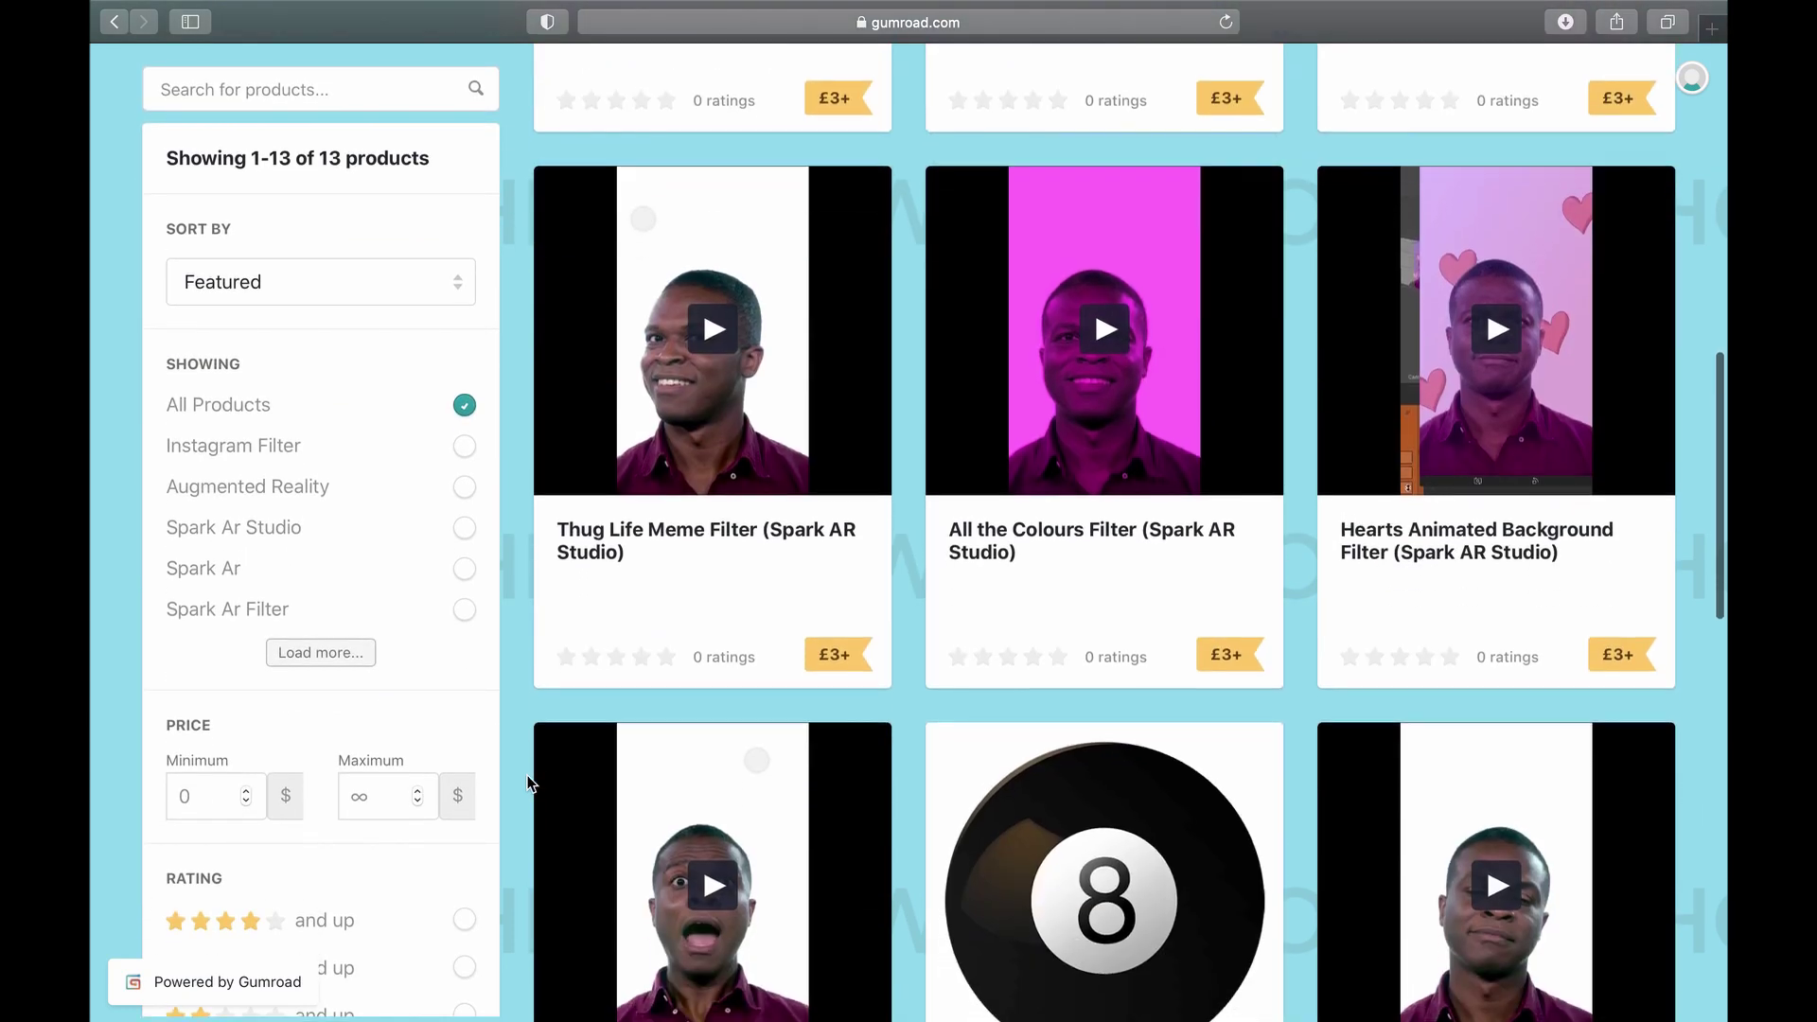
# - Scroll the Gumroad storefront past the second row to the Jerry Crying and Wolverine Crush filters
pyautogui.scroll(-6, 528, 782)
pyautogui.scroll(-5, 528, 782)
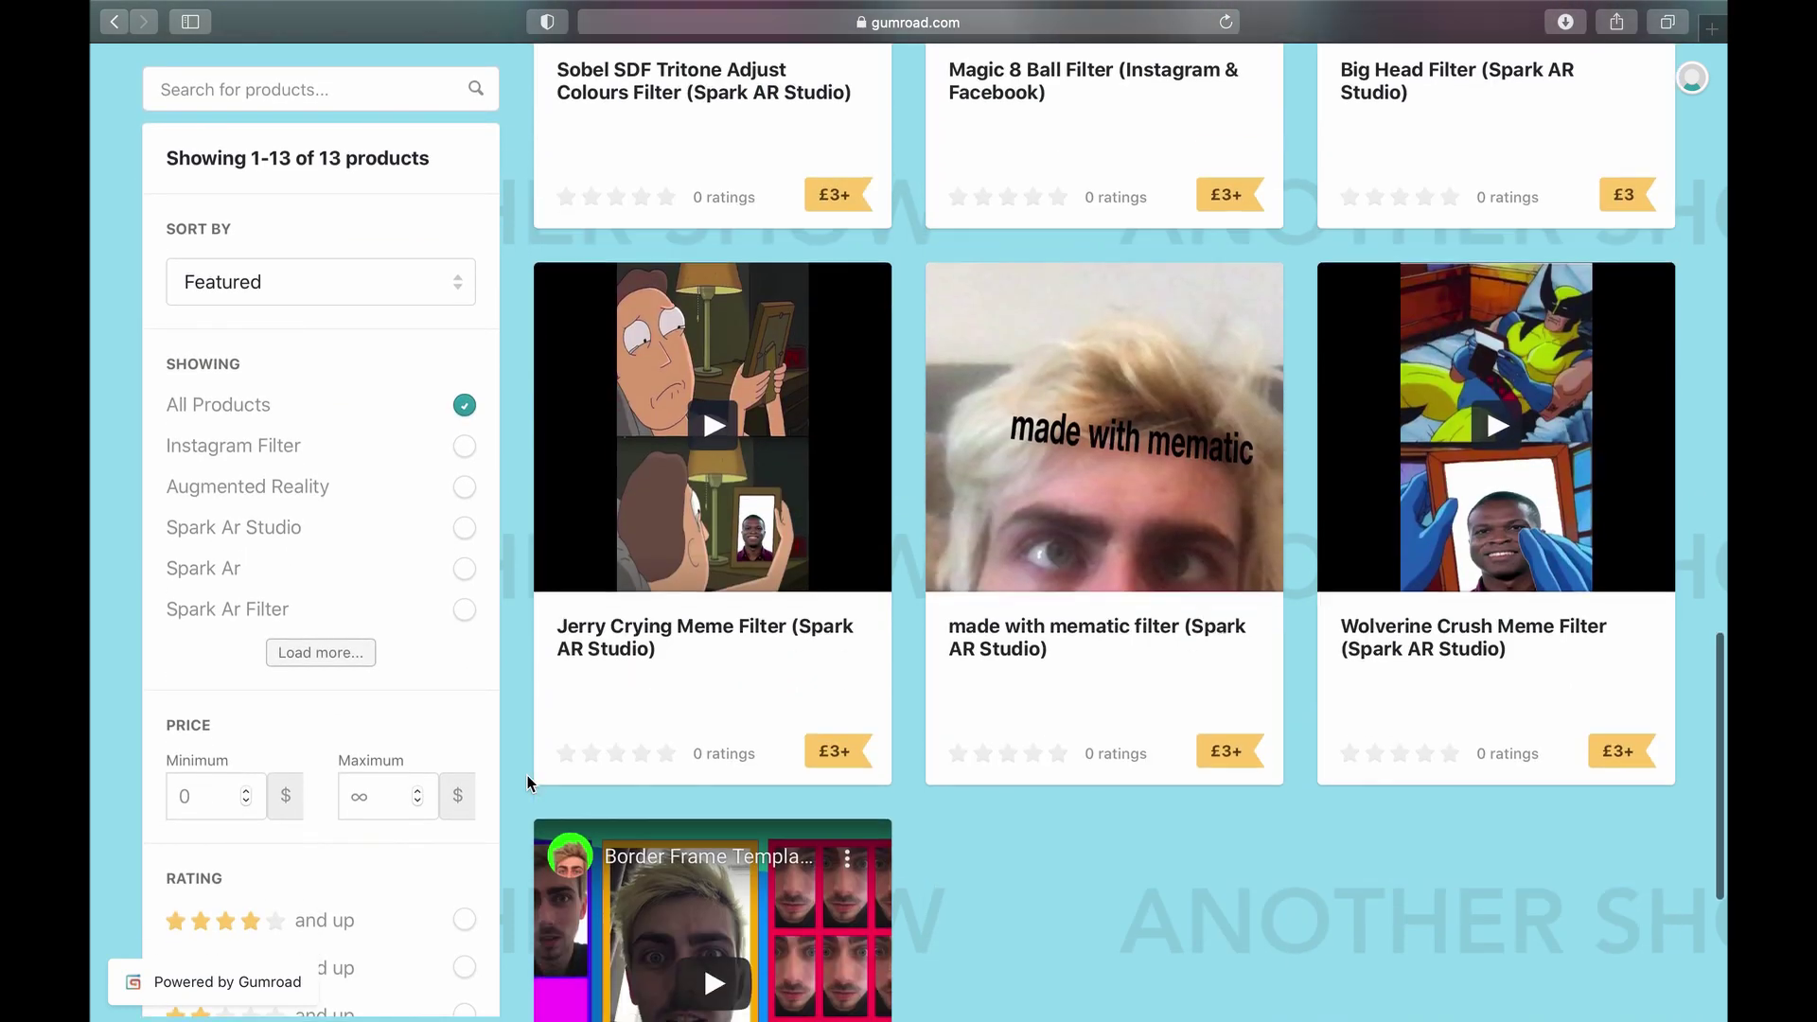
pyautogui.scroll(-5, 526, 775)
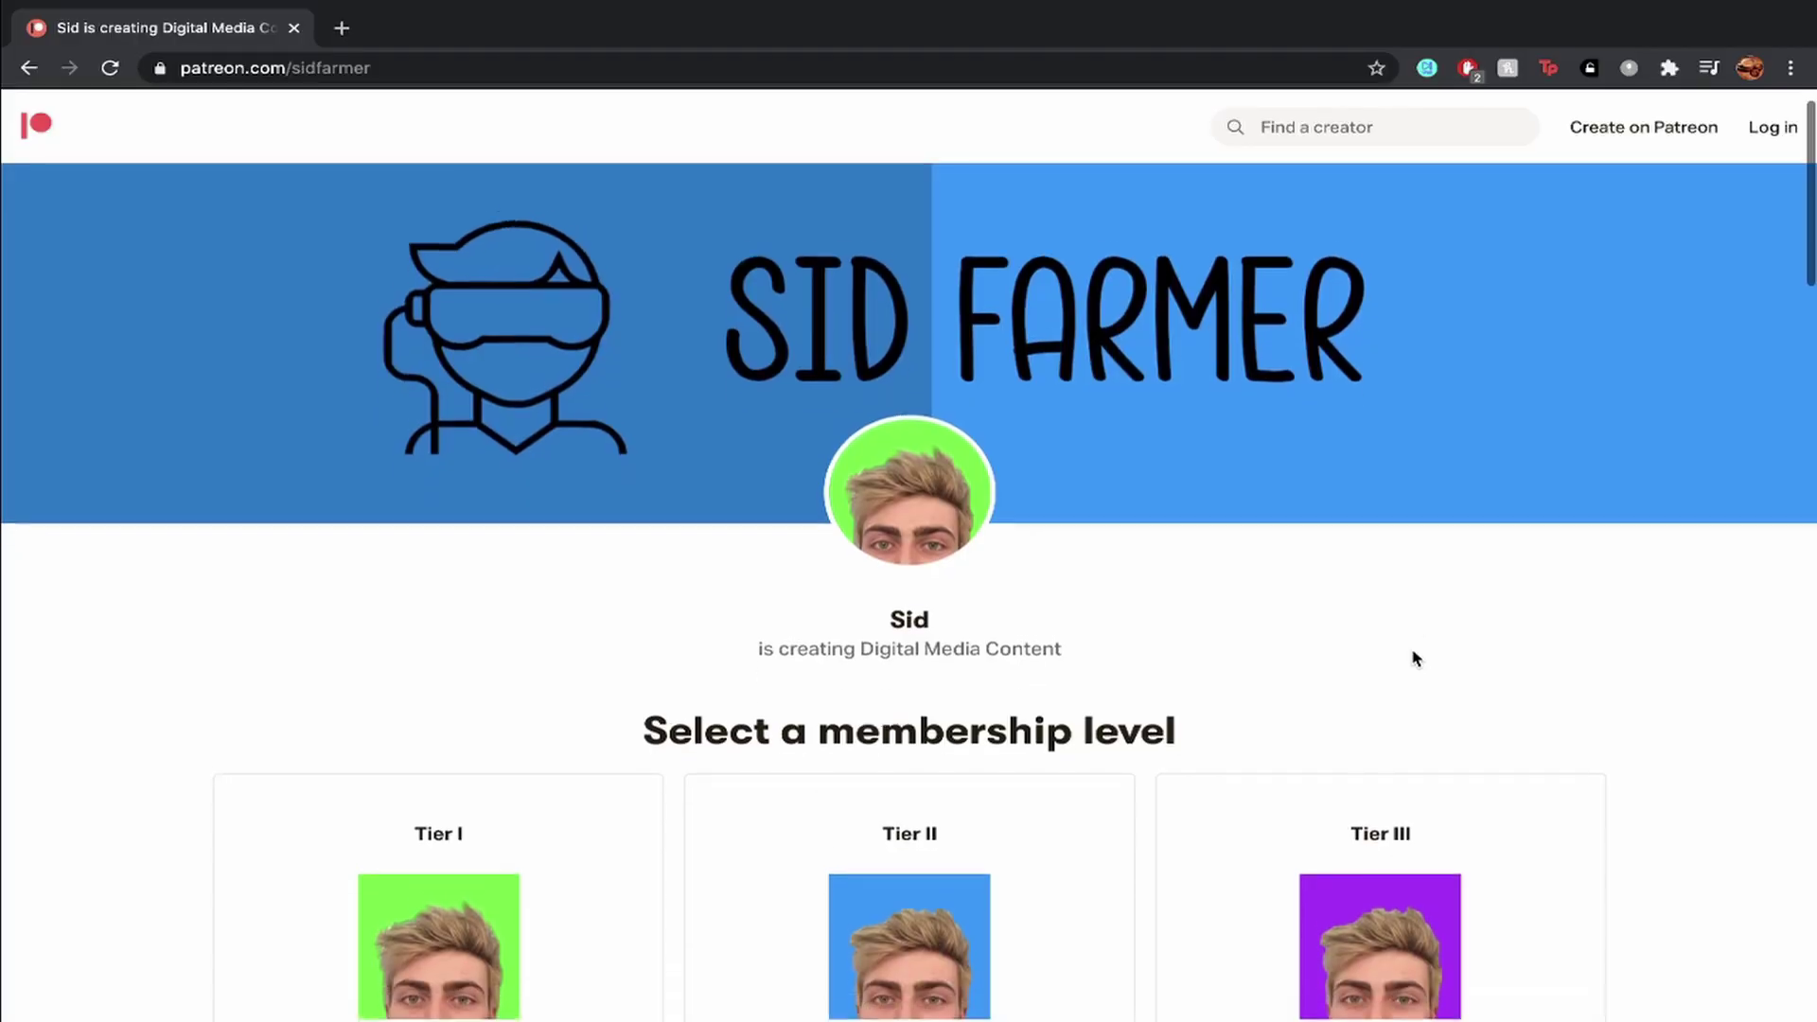
# - Scroll the Patreon page down to the £5, £10 and £15 monthly membership tiers
pyautogui.scroll(-3, 1415, 659)
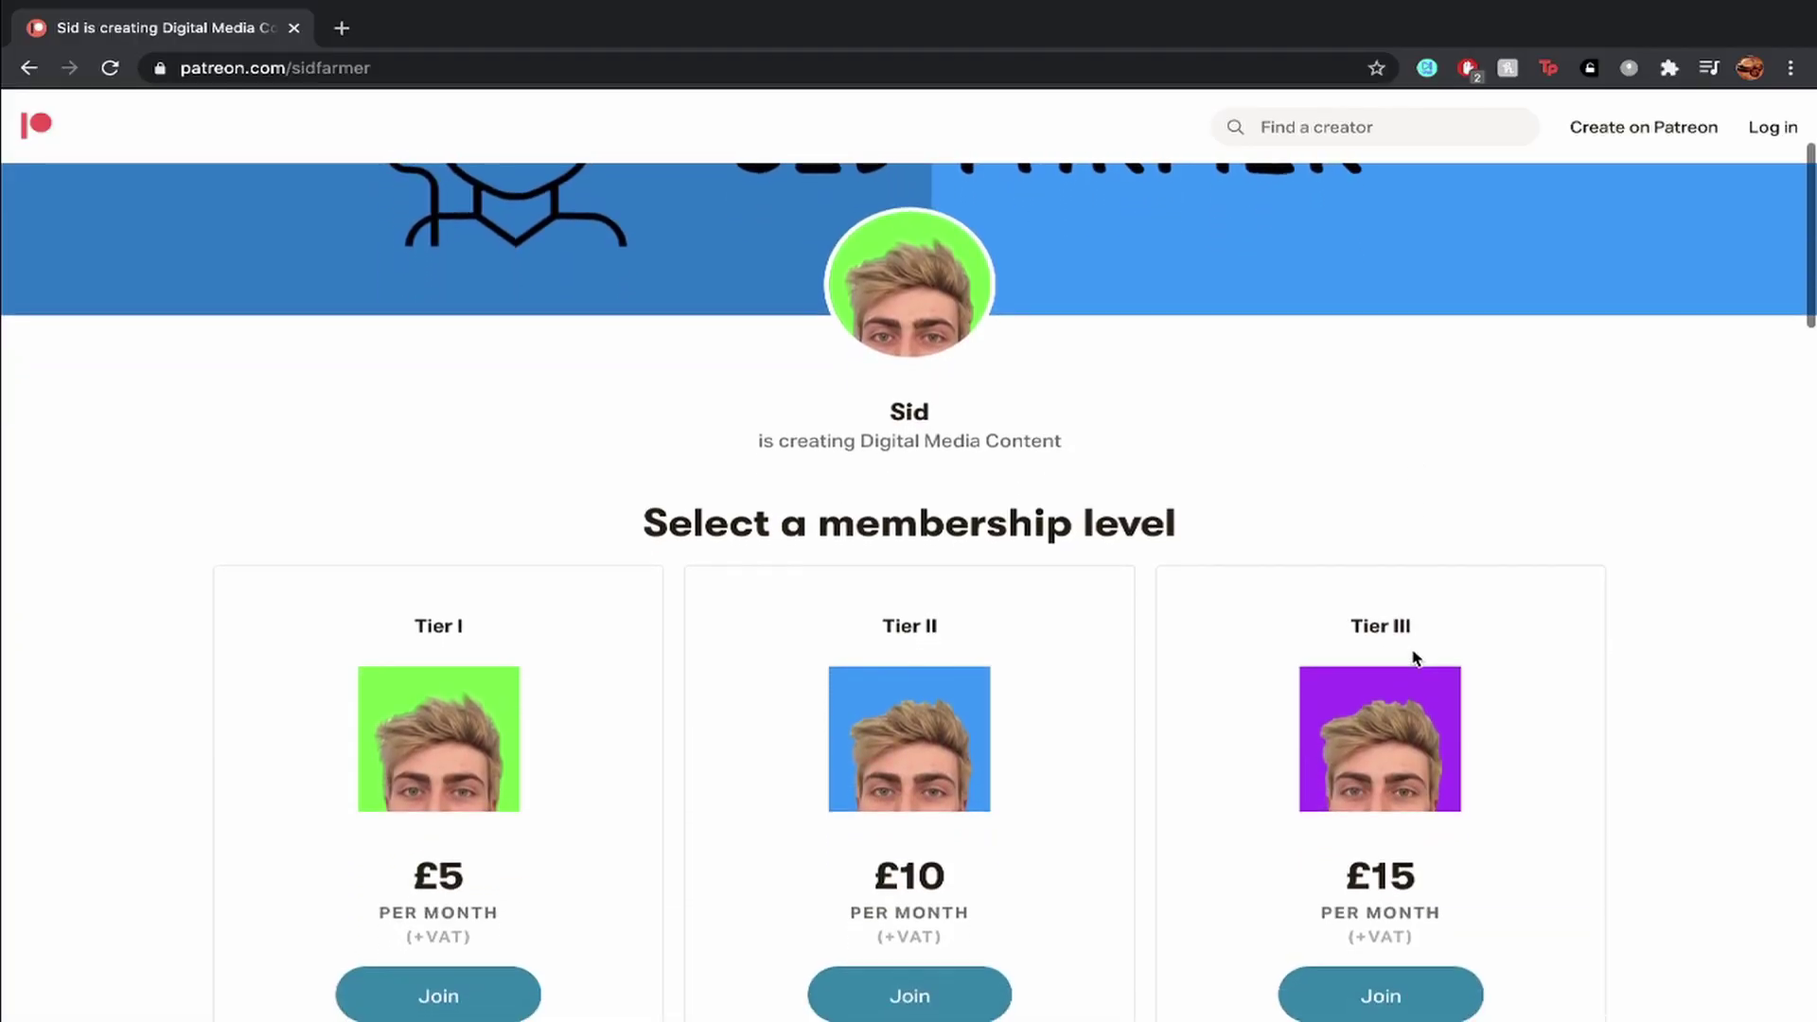
pyautogui.scroll(-3, 1416, 658)
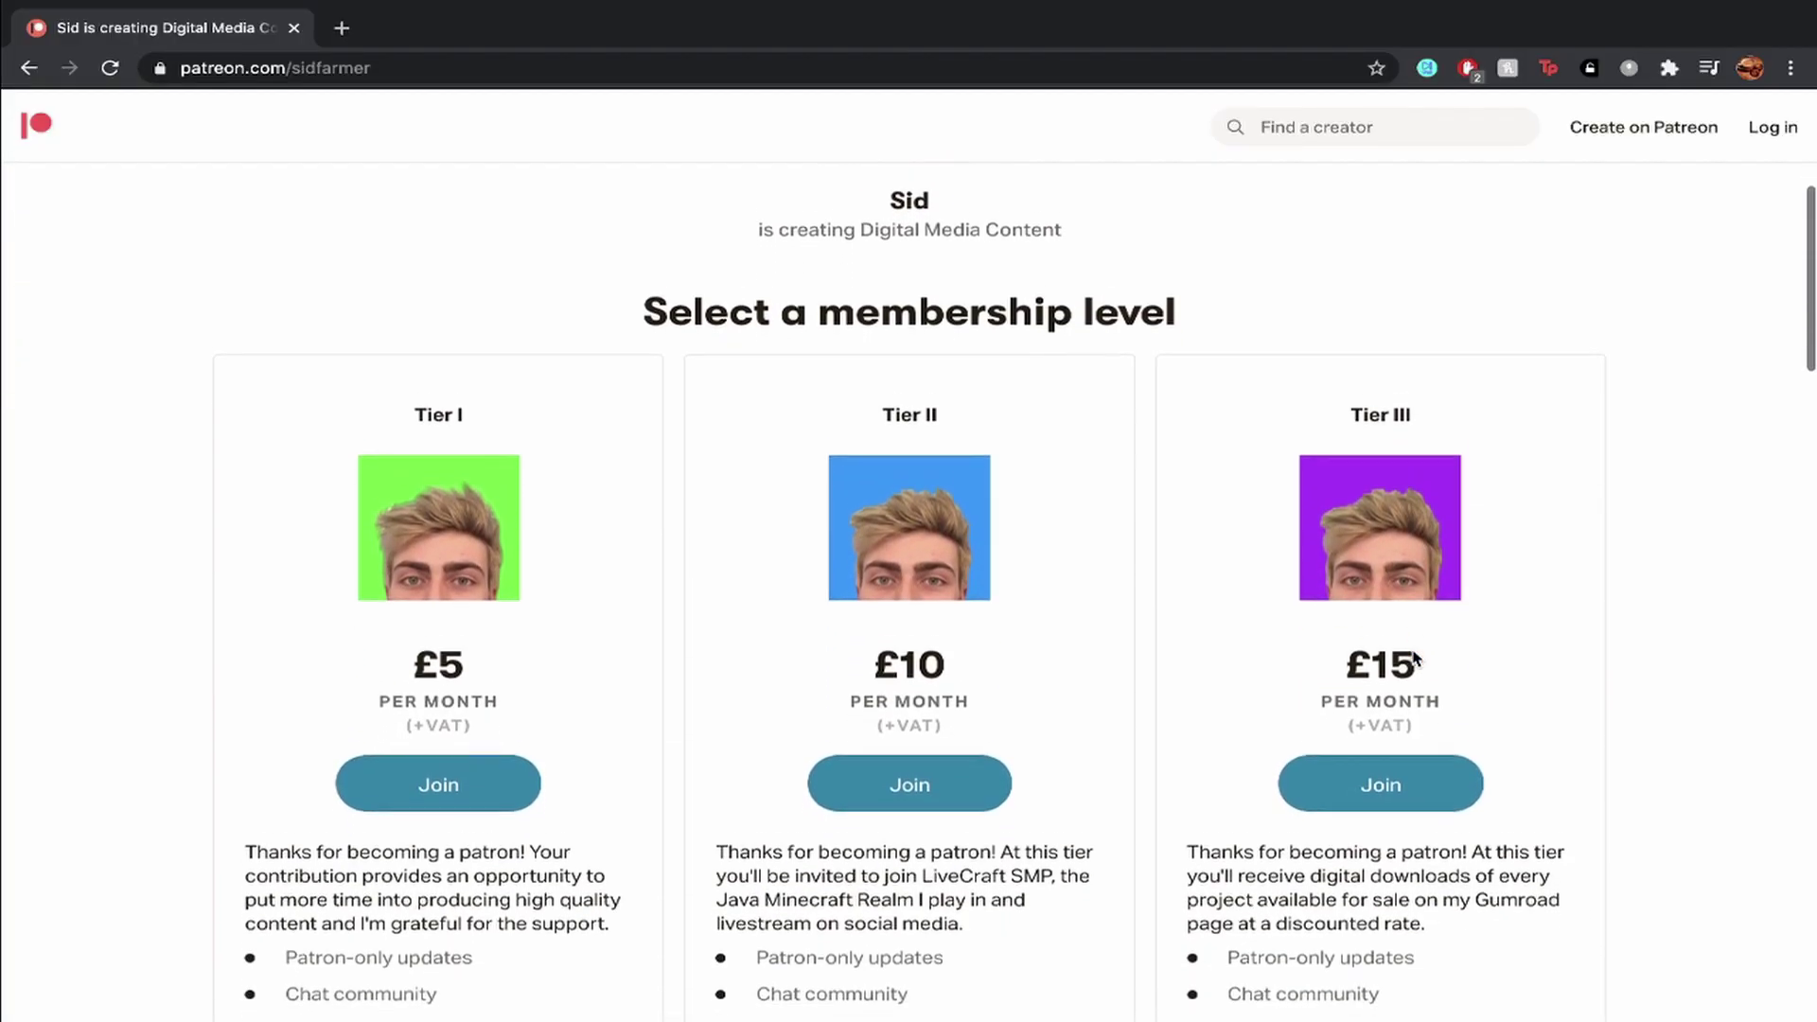
pyautogui.scroll(-2, 1416, 659)
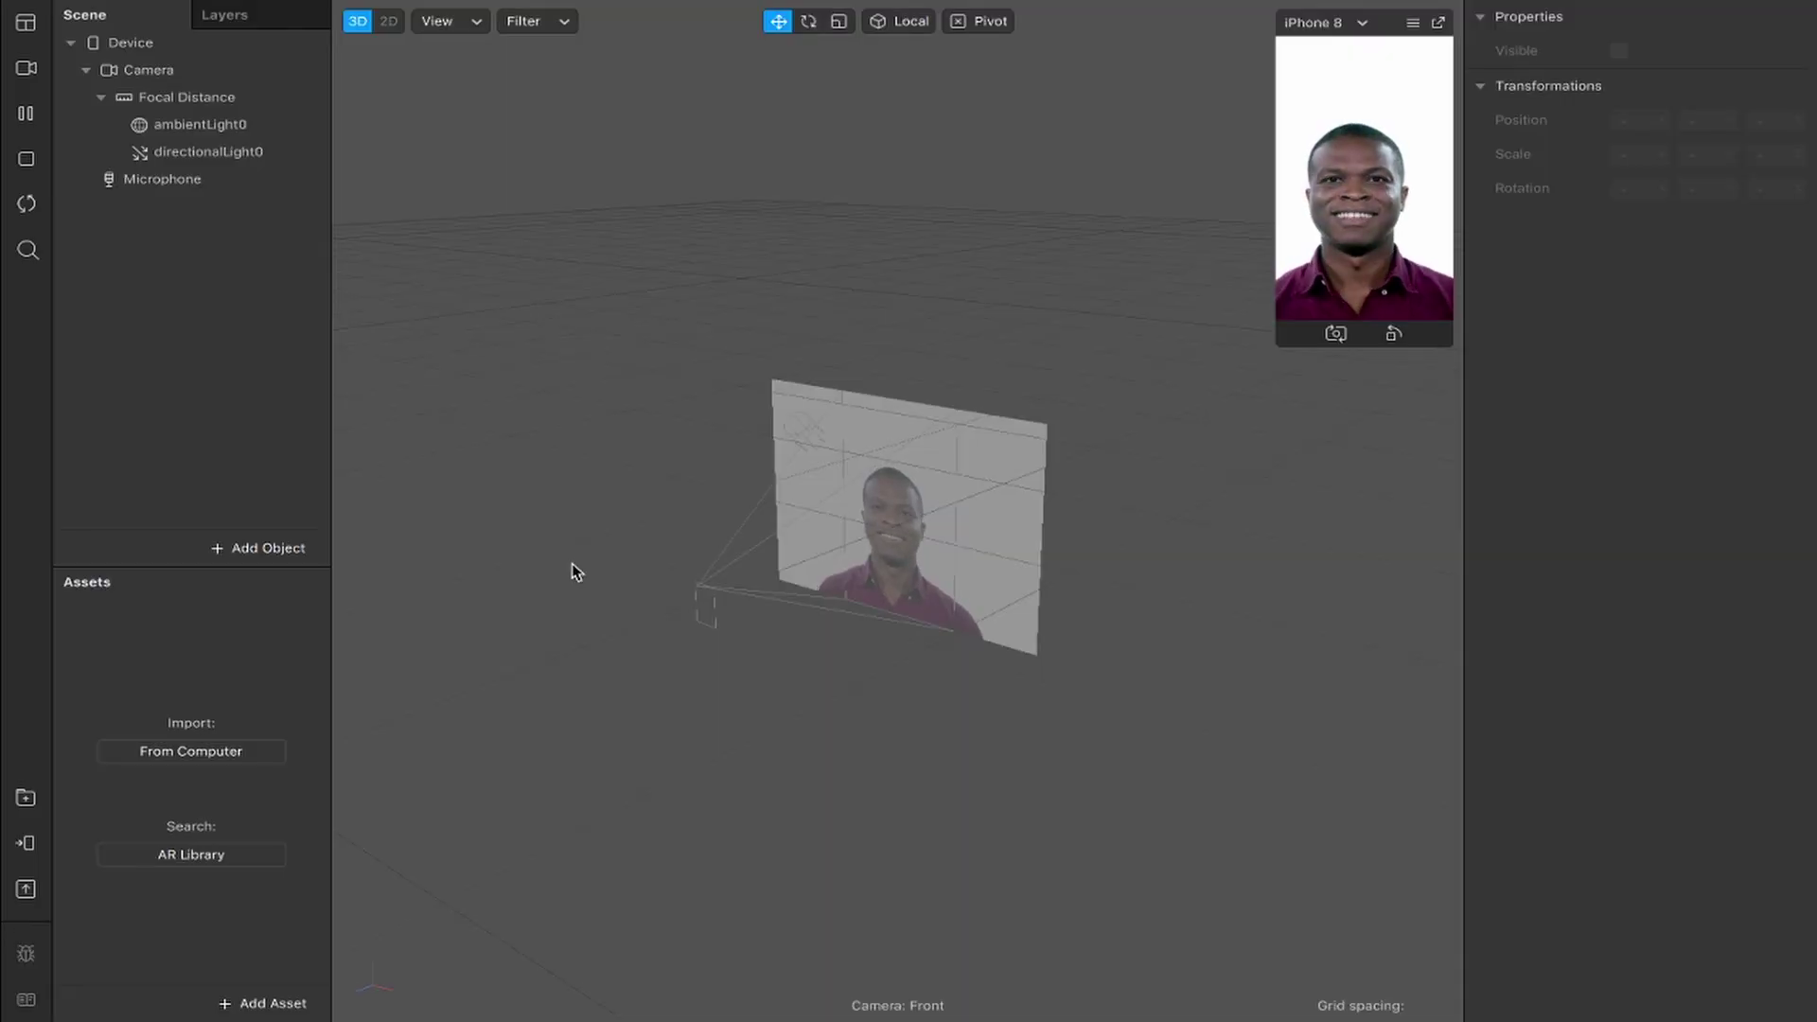
# - Switch the viewport to 2D, show the Patch Editor, and enlarge the simulator preview
pyautogui.click(388, 21)
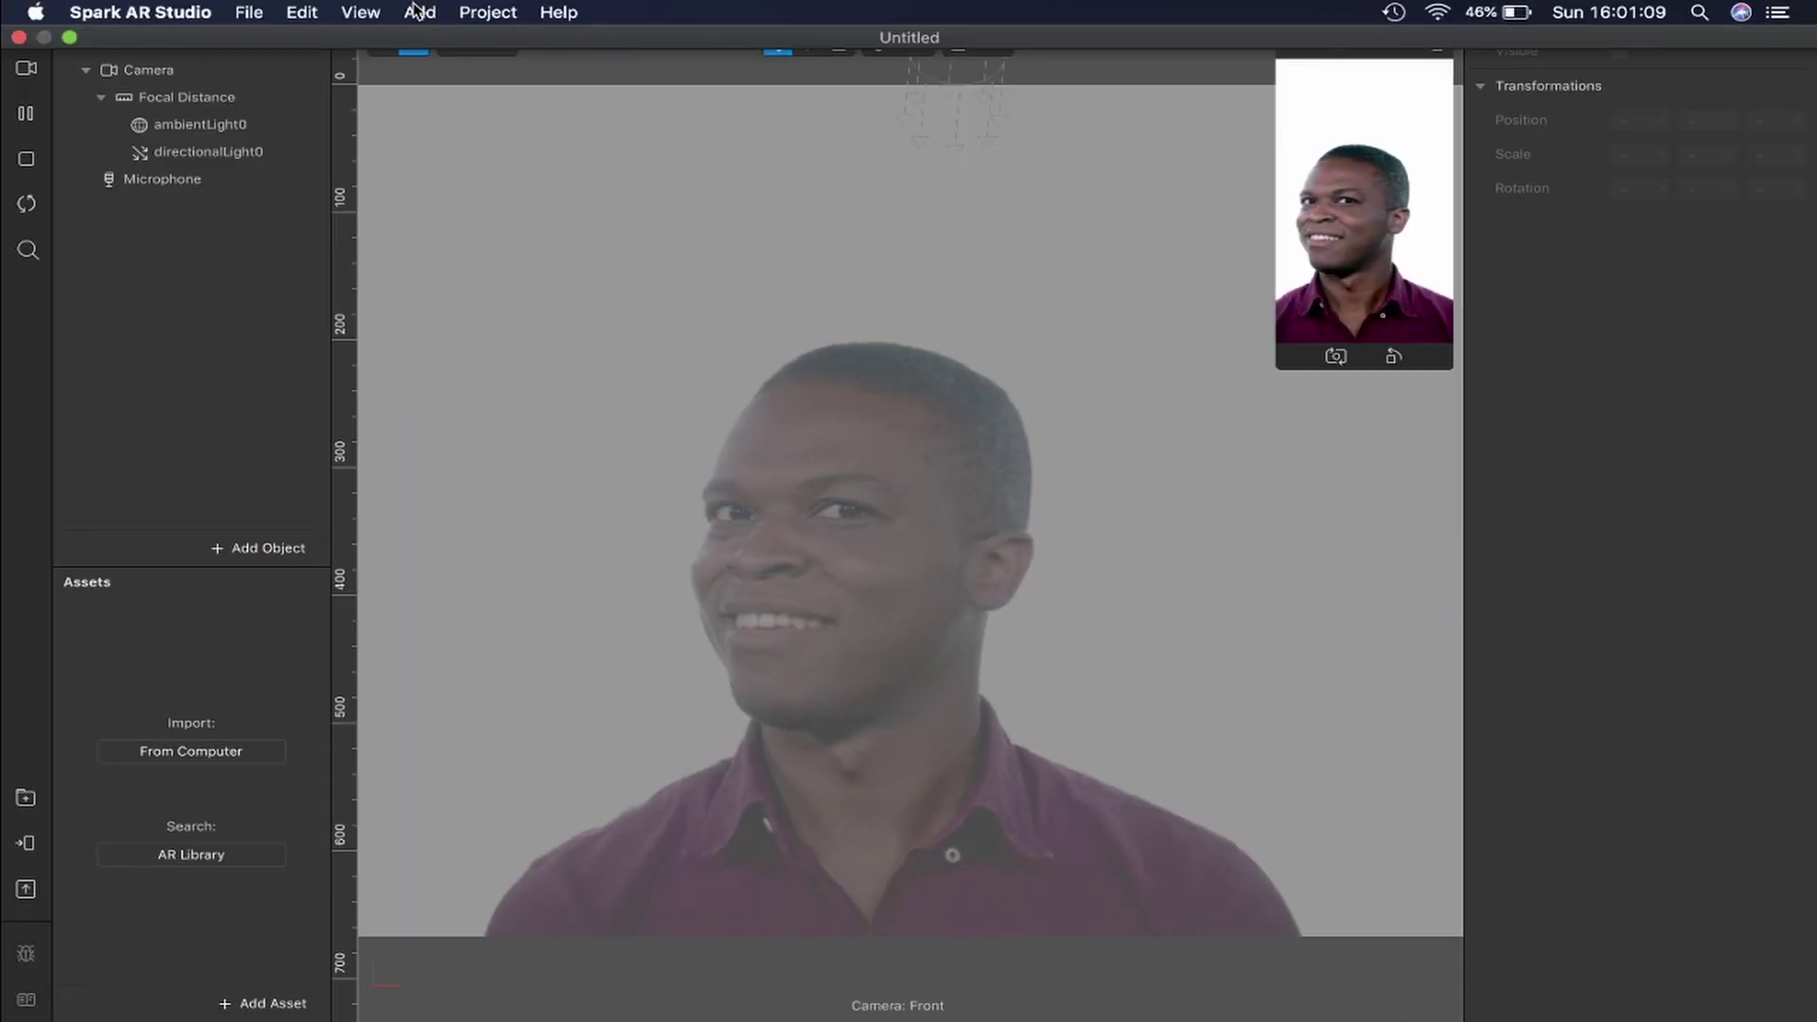
pyautogui.click(361, 13)
pyautogui.click(371, 39)
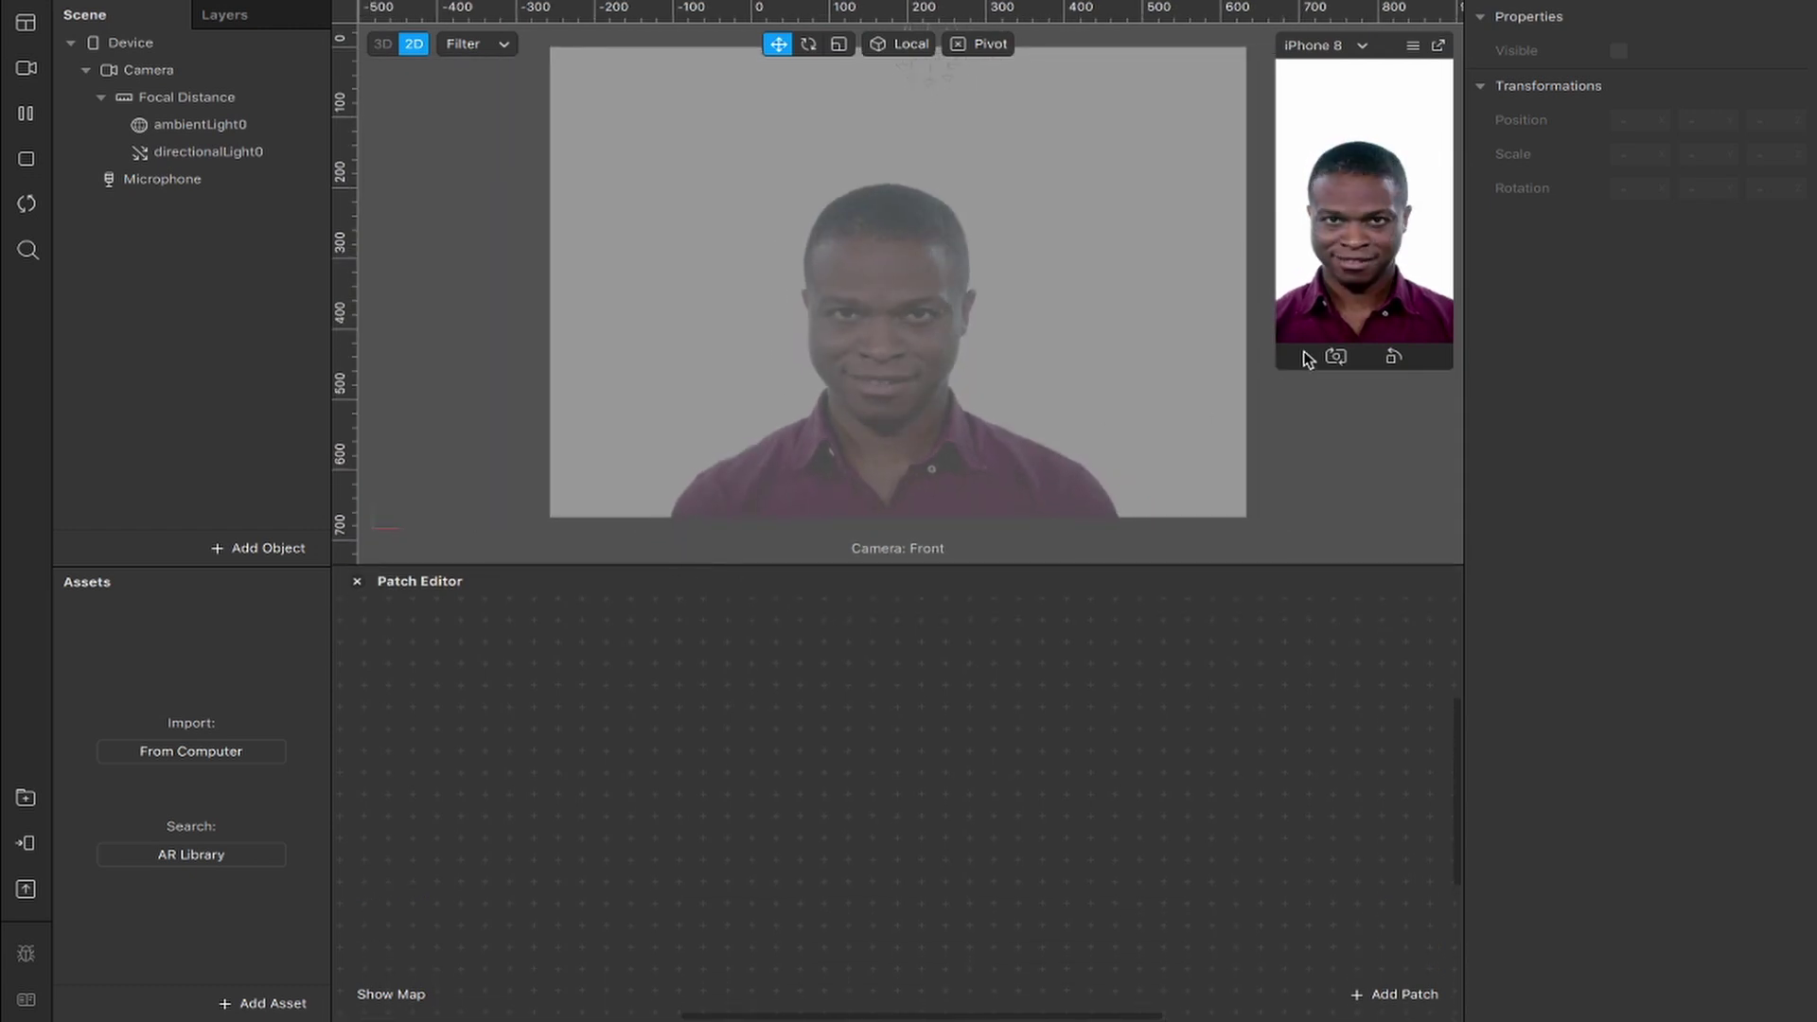
pyautogui.moveTo(1279, 363); pyautogui.dragTo(1169, 545)
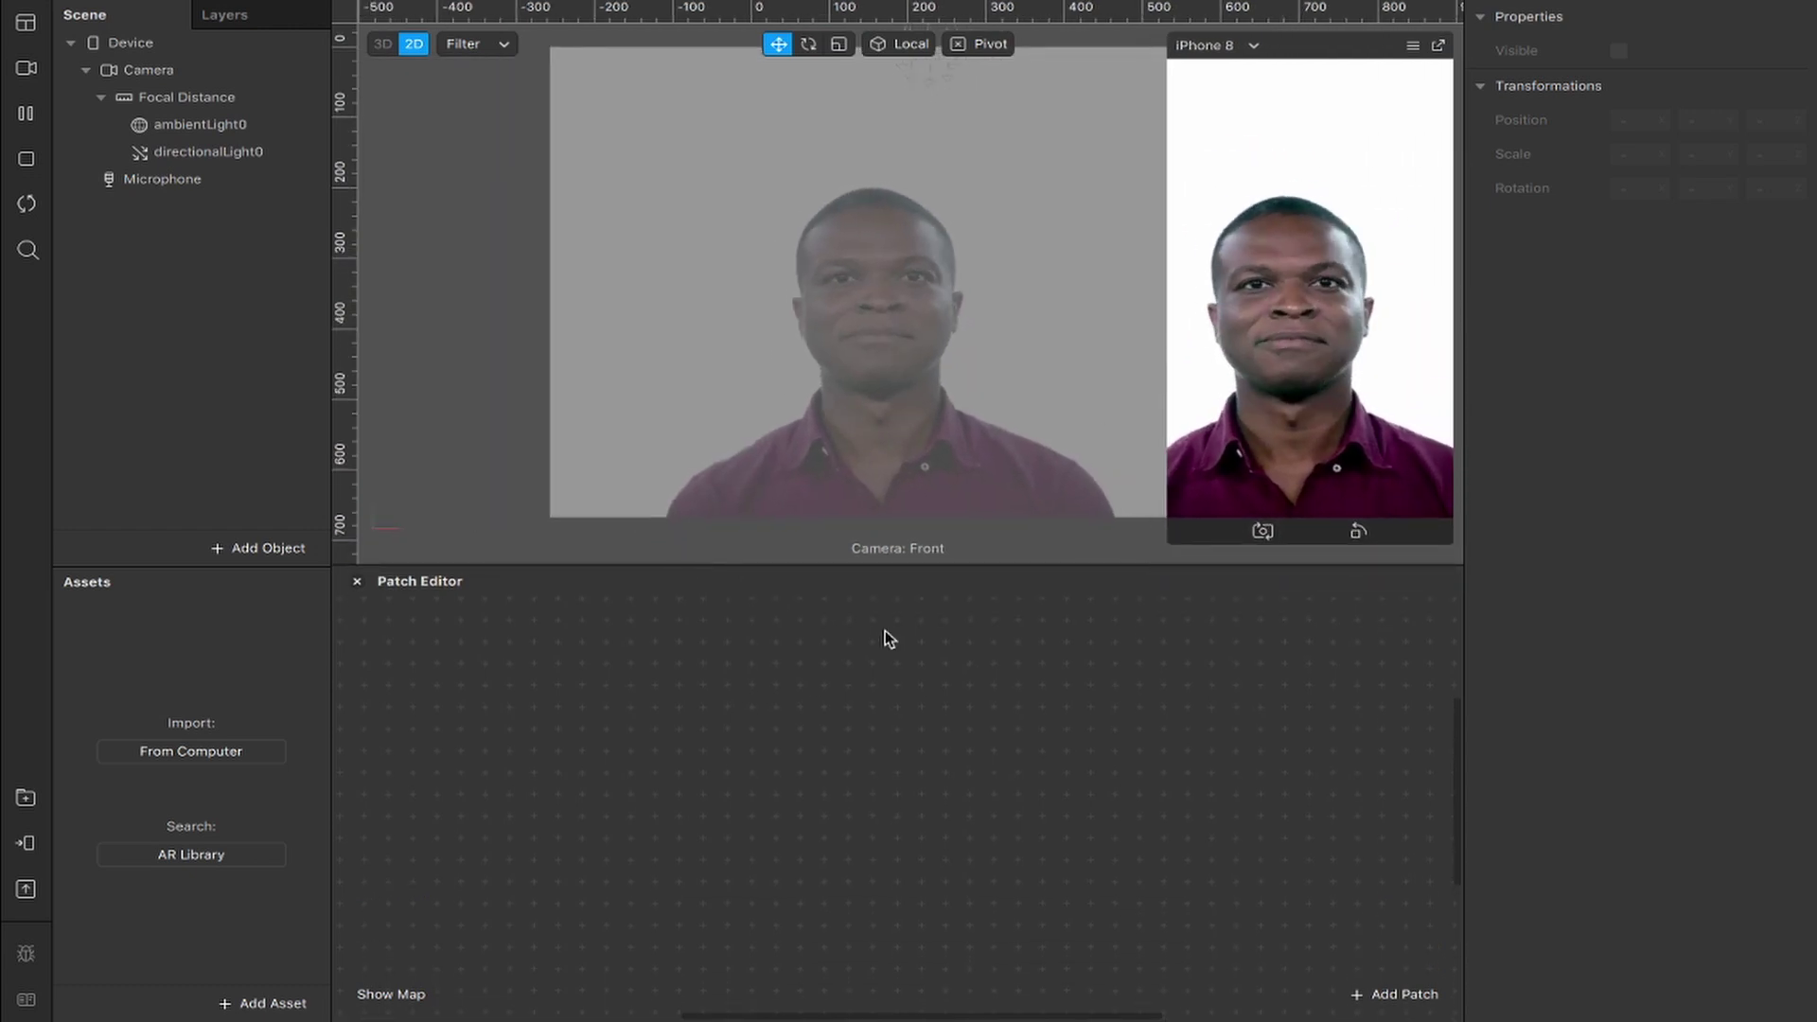
# - Add a rectangle sized to relative 100 width and height to fill the canvas
pyautogui.click(258, 548)
pyautogui.scroll(-3, 132, 440)
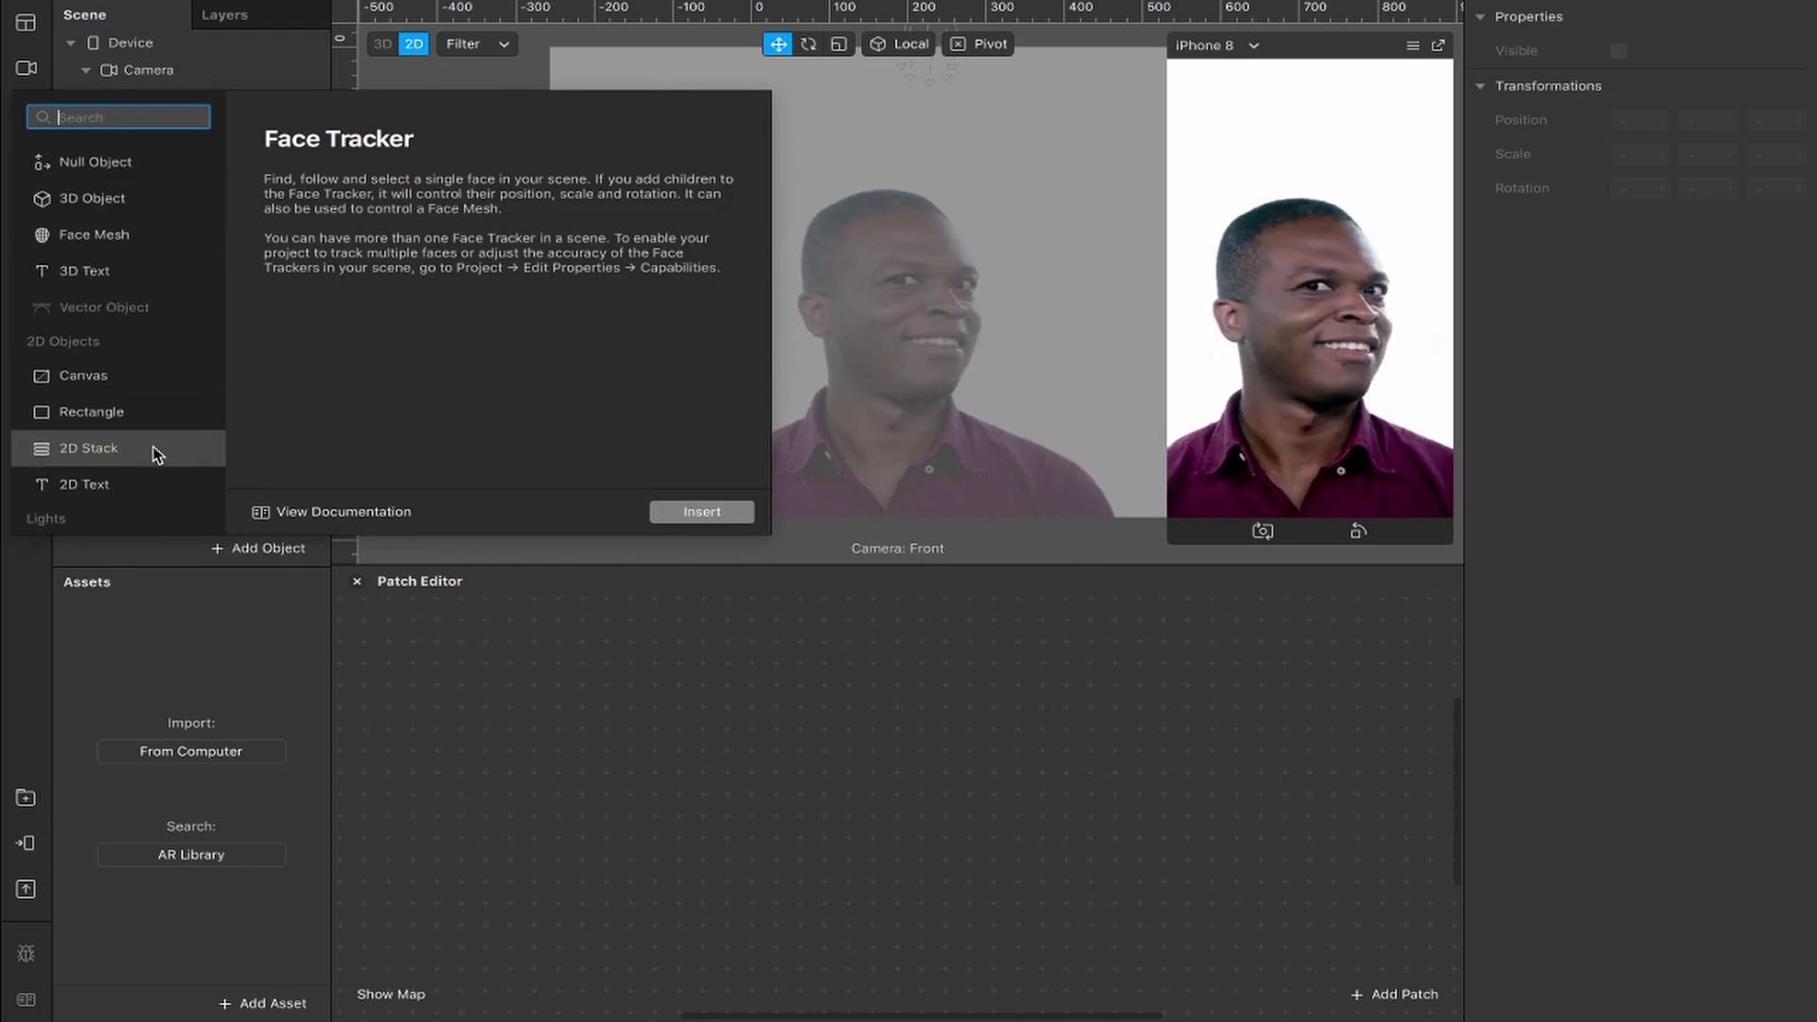
pyautogui.click(121, 409)
pyautogui.doubleClick(120, 409)
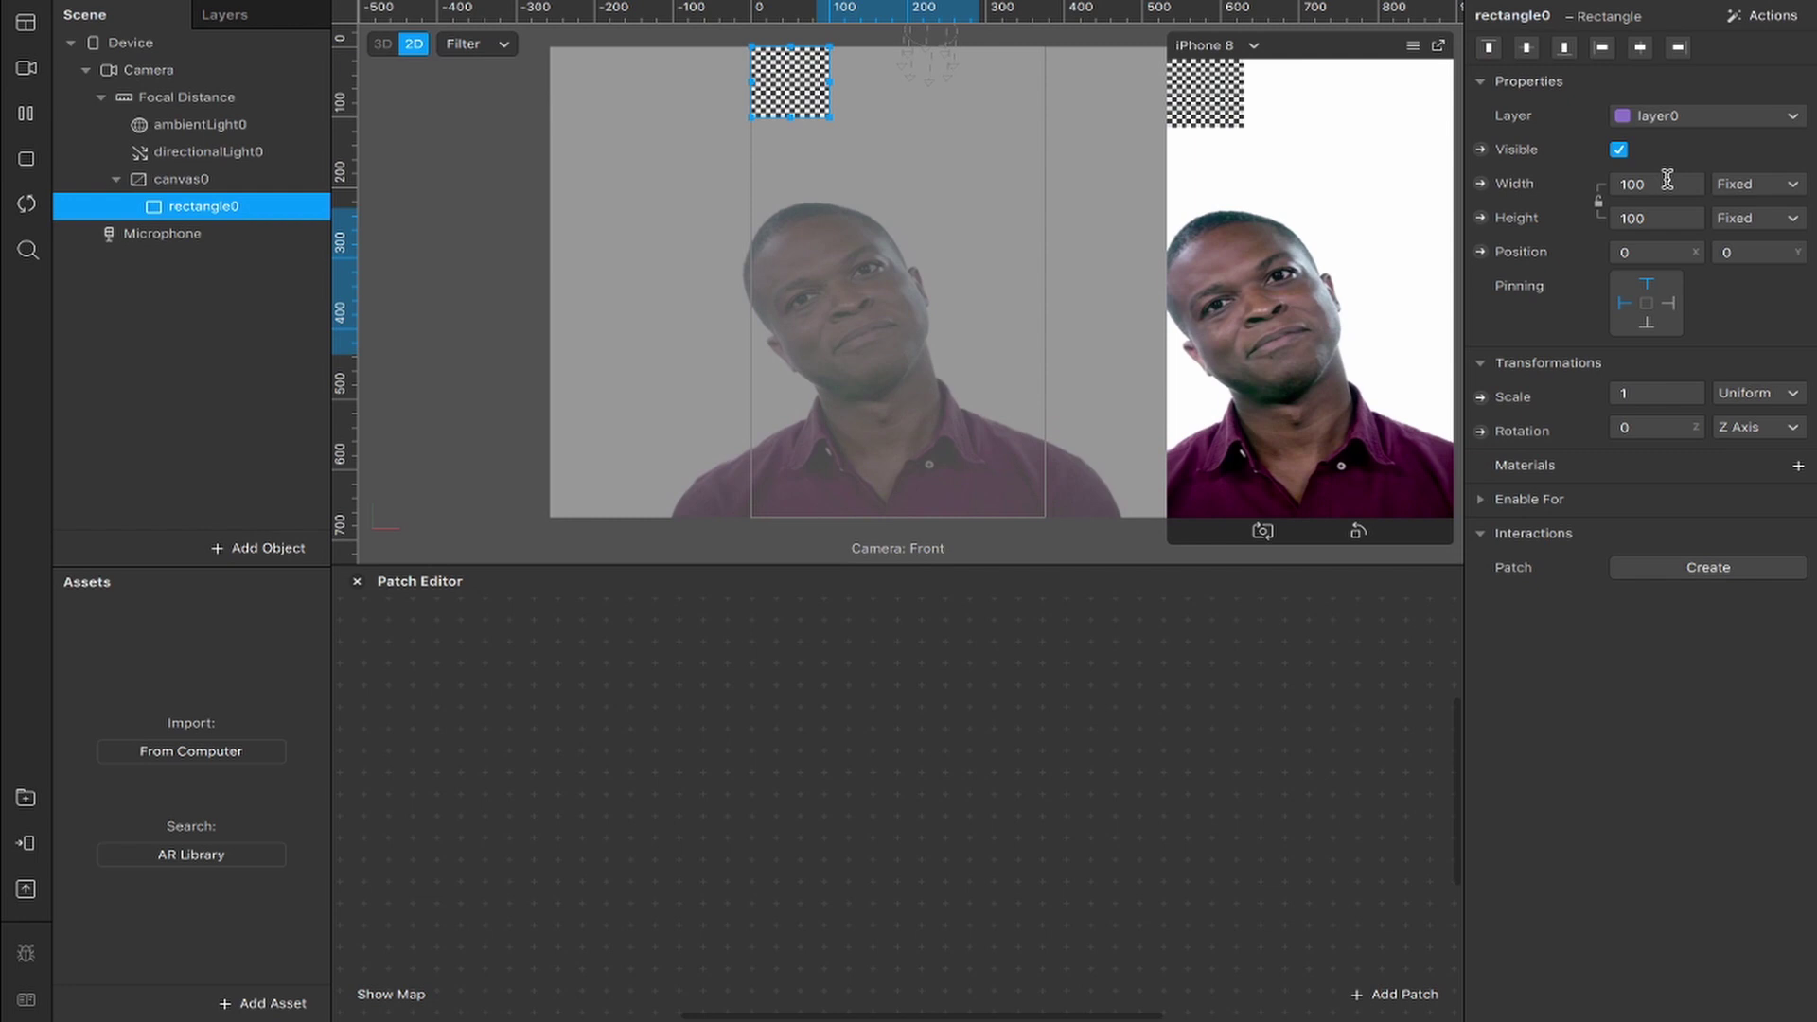
pyautogui.click(1647, 216)
pyautogui.click(1654, 252)
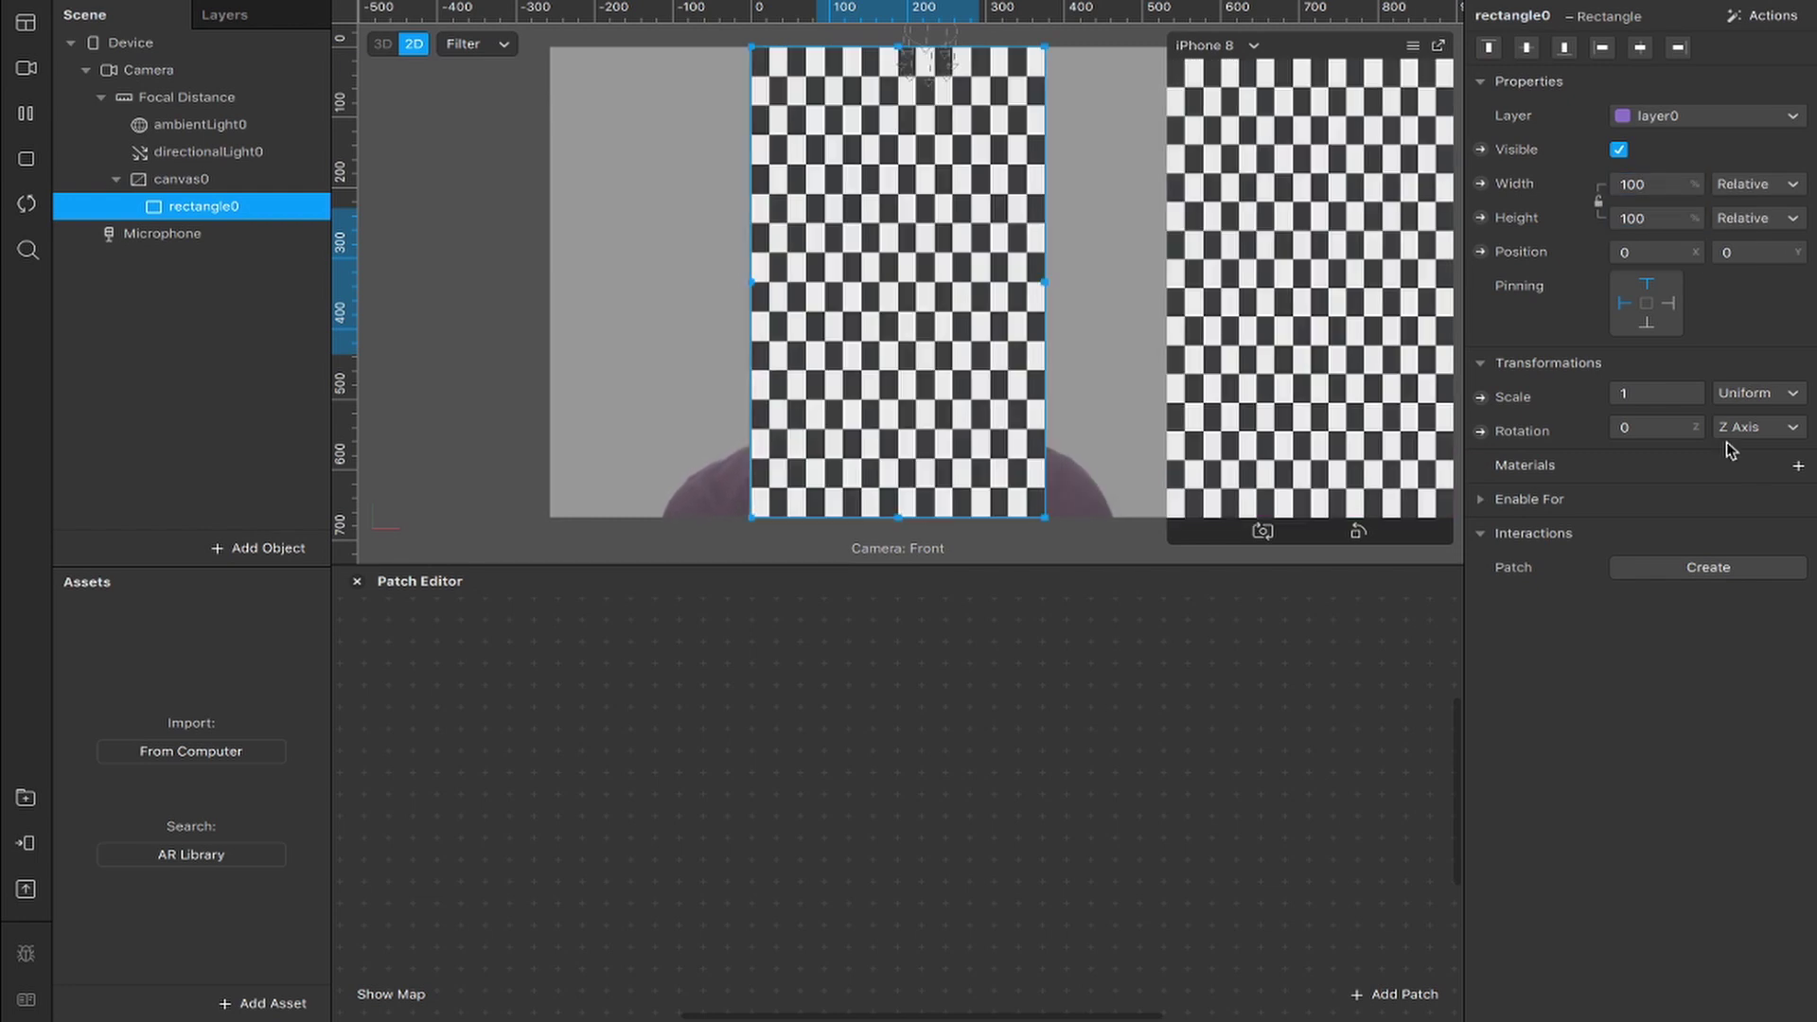
# - Give the rectangle a new Flat-shader material named 'rectangle'
pyautogui.click(1796, 471)
pyautogui.doubleClick(284, 636)
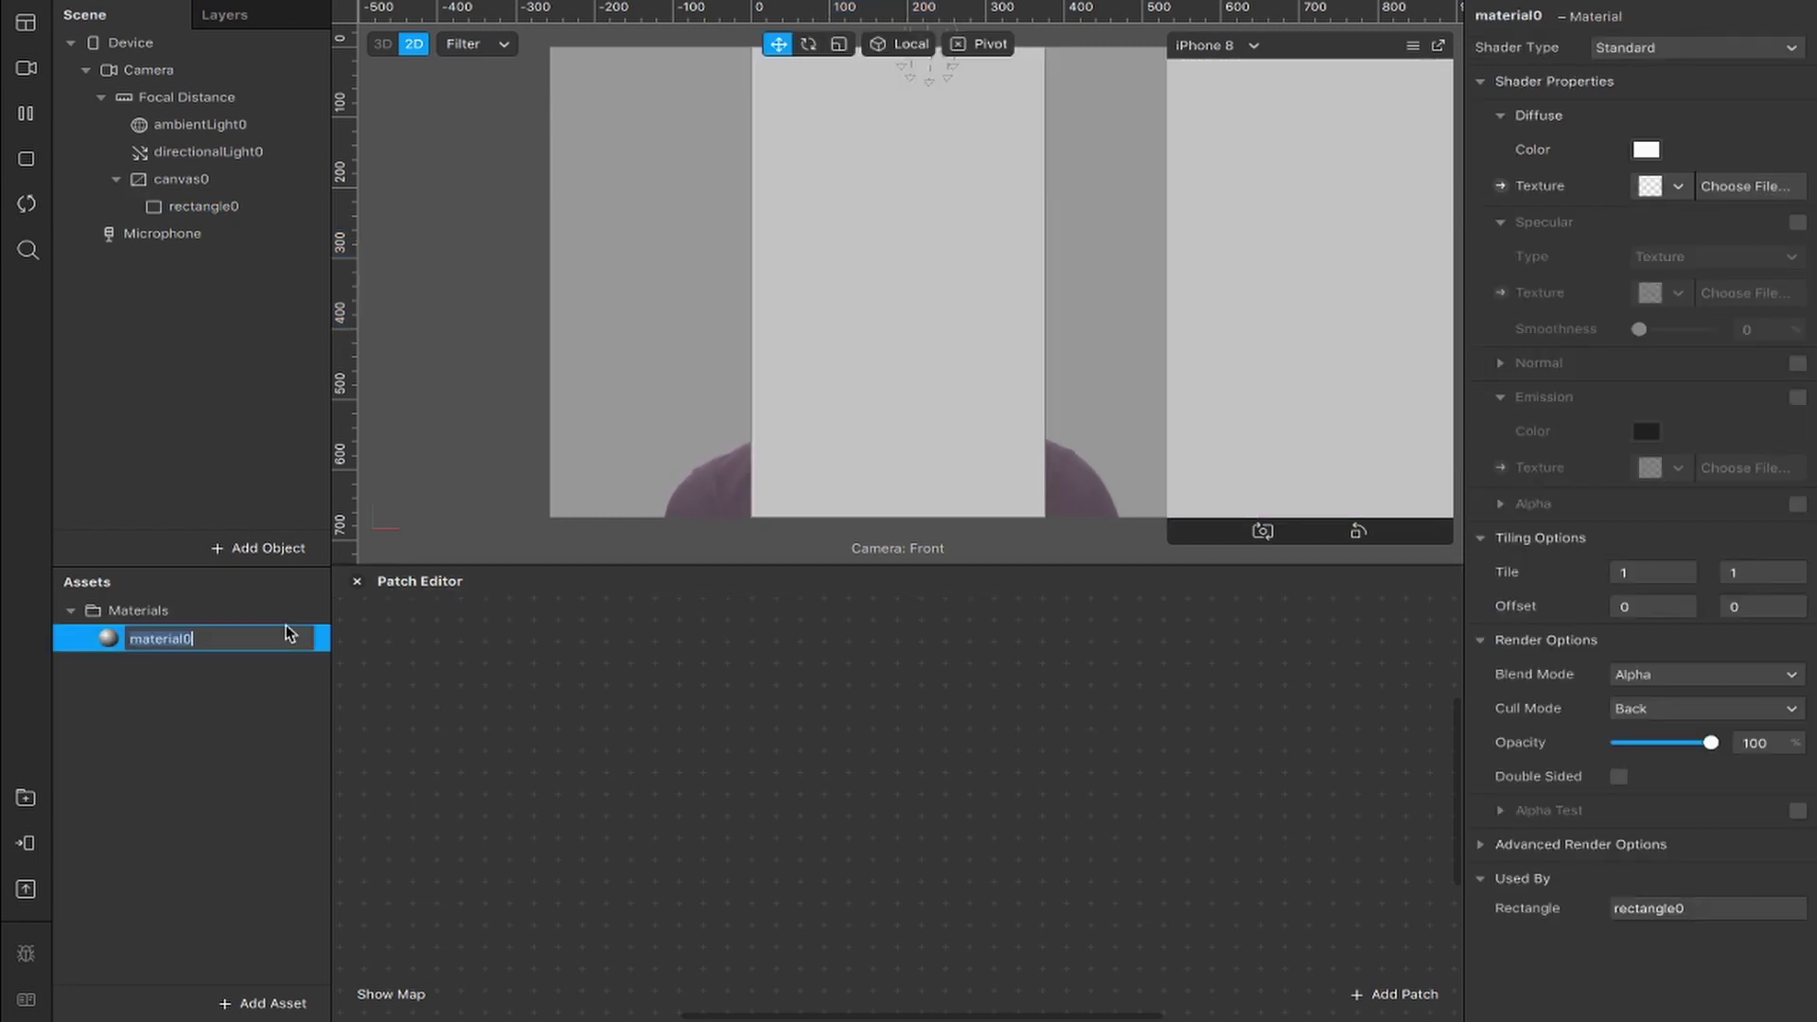
pyautogui.write('rectangle')
pyautogui.press('Return')
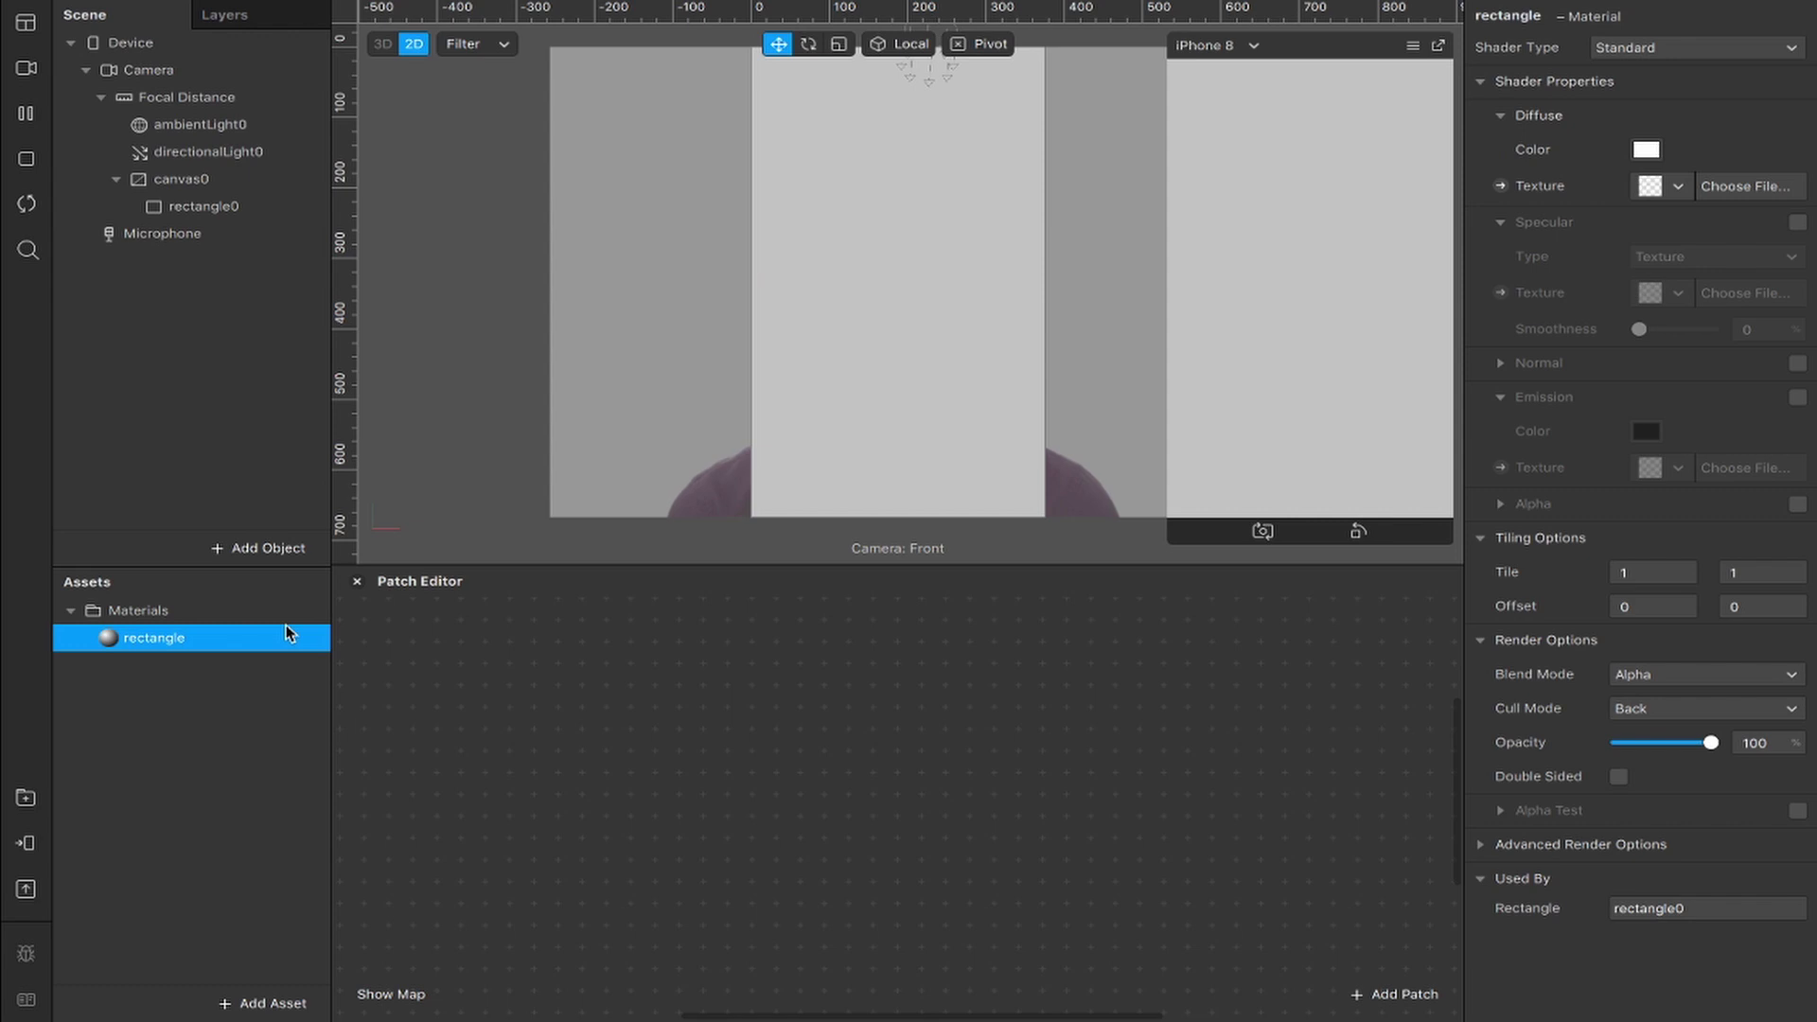
pyautogui.click(1683, 54)
pyautogui.click(1627, 45)
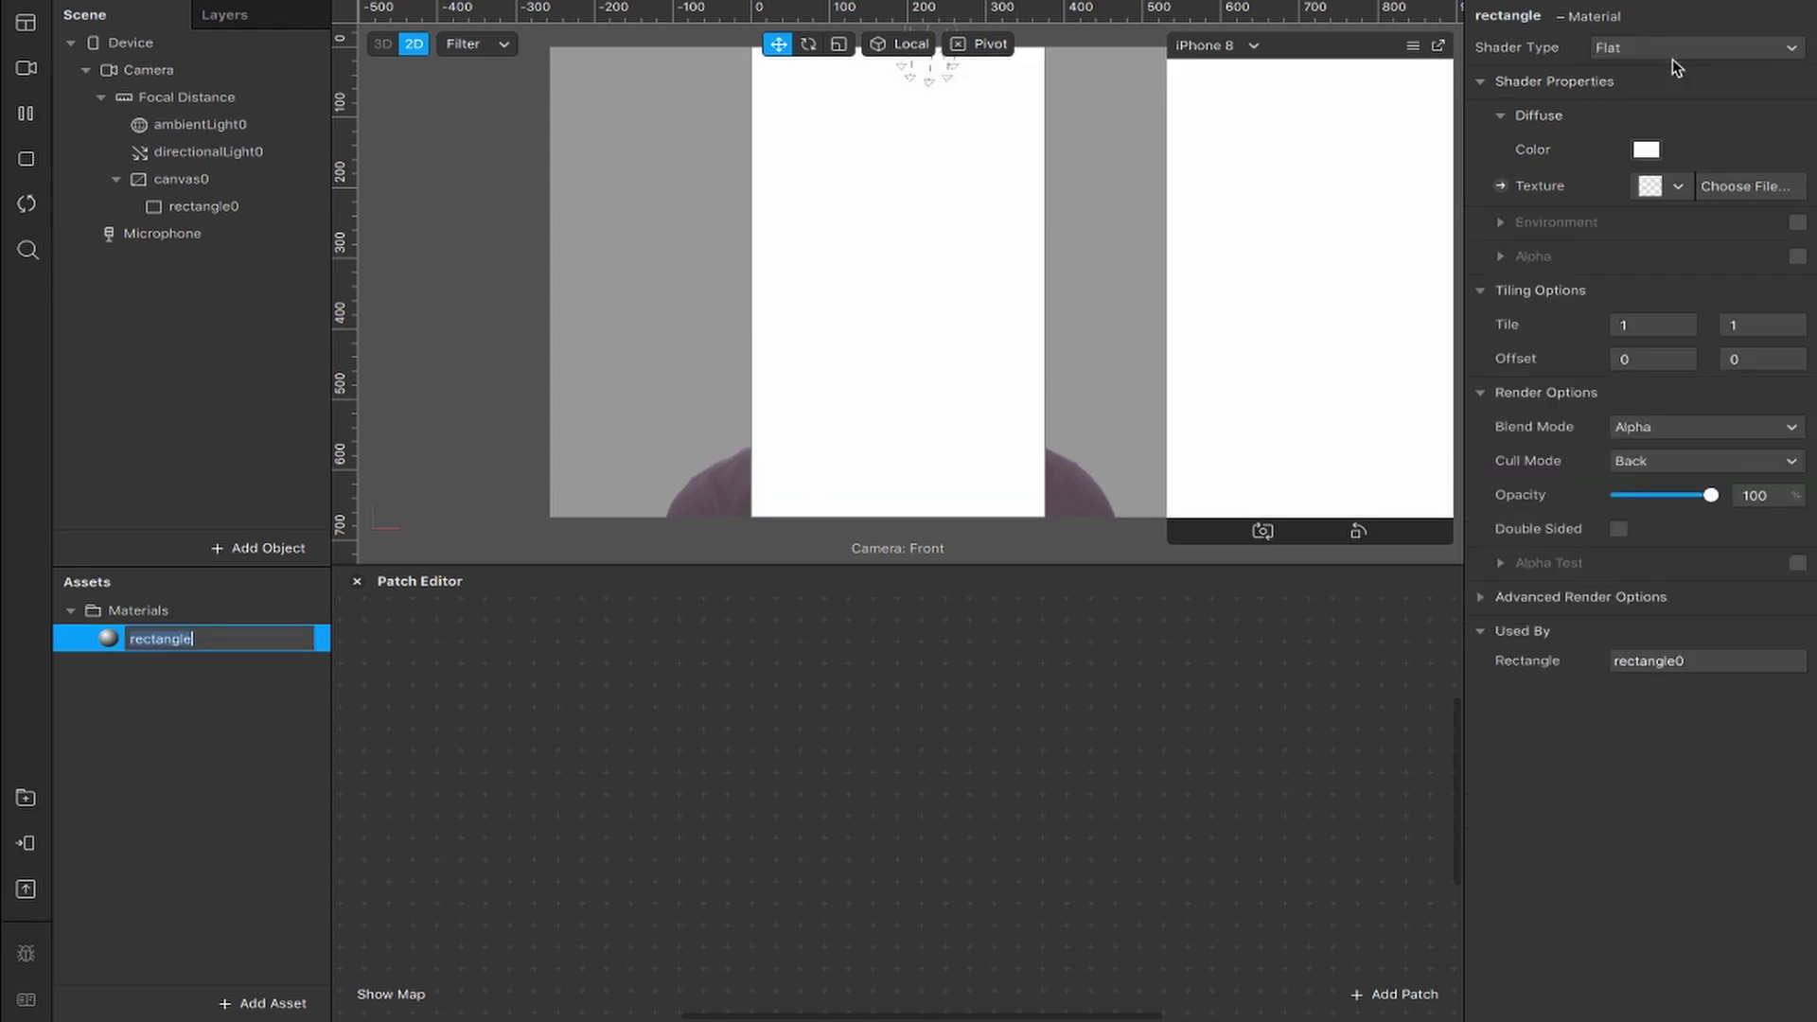
# - Add person segmentation and a camera texture extraction to the camera
pyautogui.click(160, 70)
pyautogui.click(1795, 216)
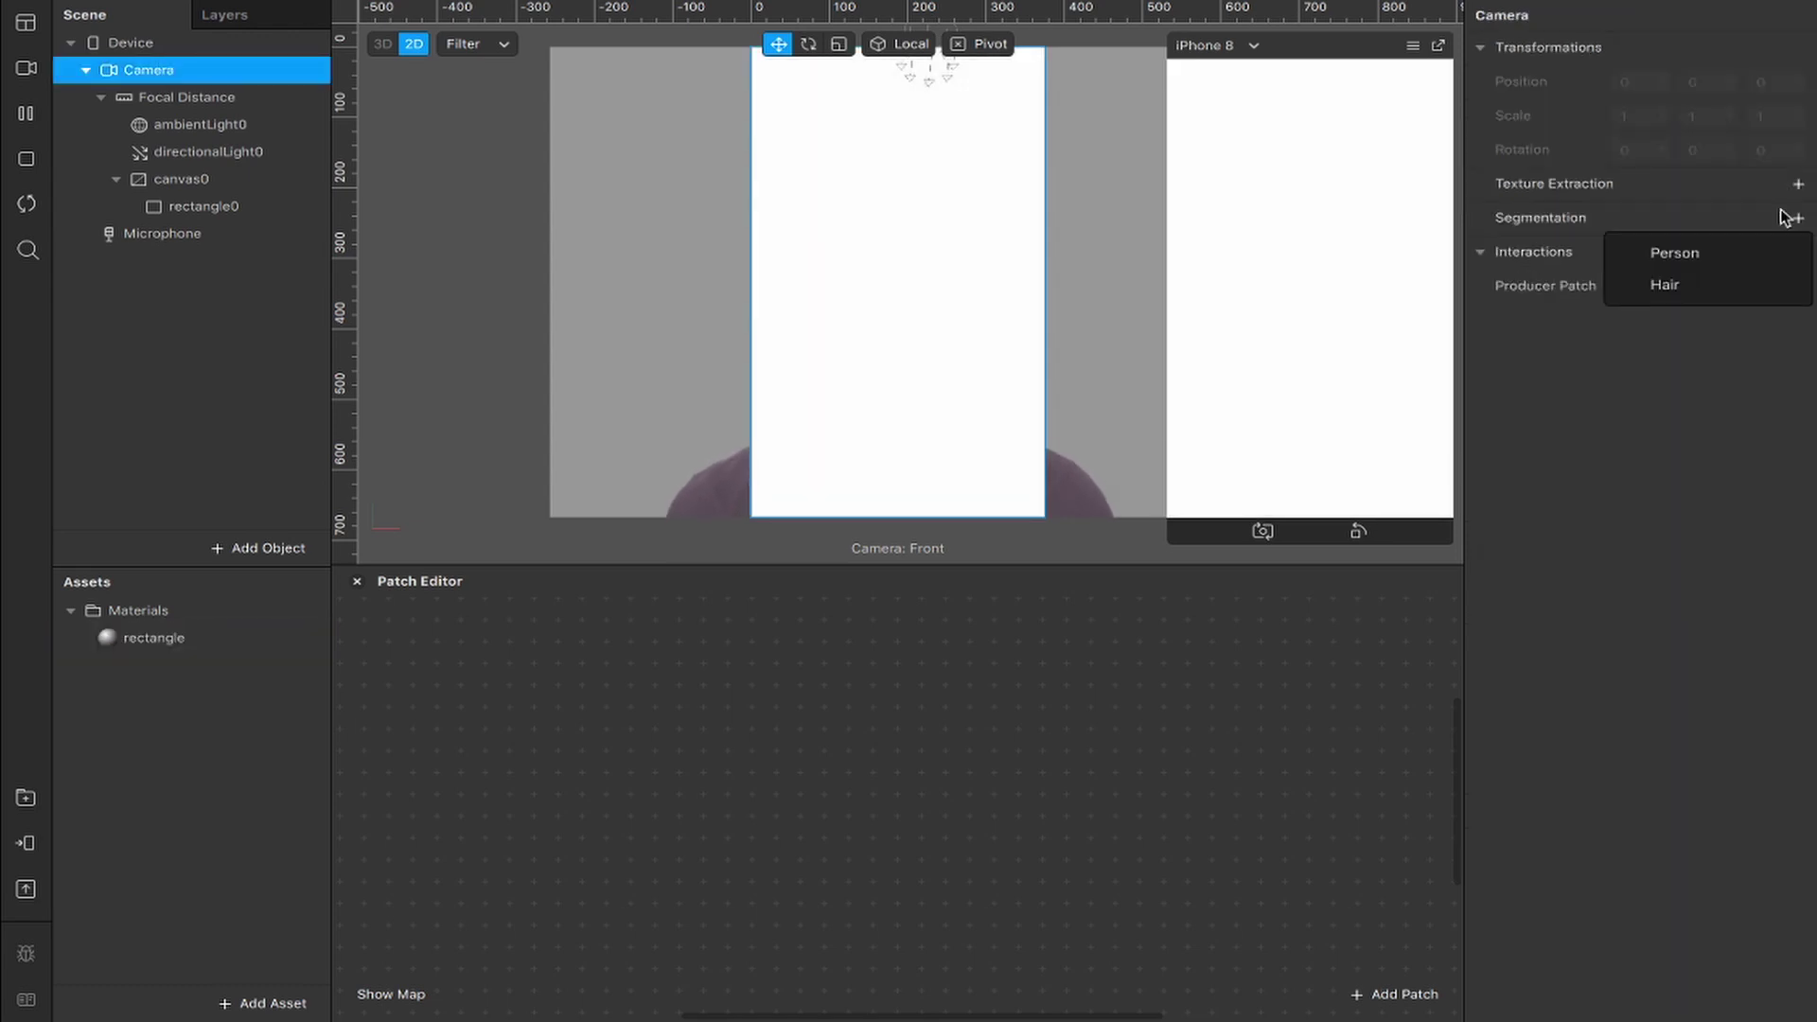
pyautogui.click(1701, 253)
pyautogui.click(1797, 186)
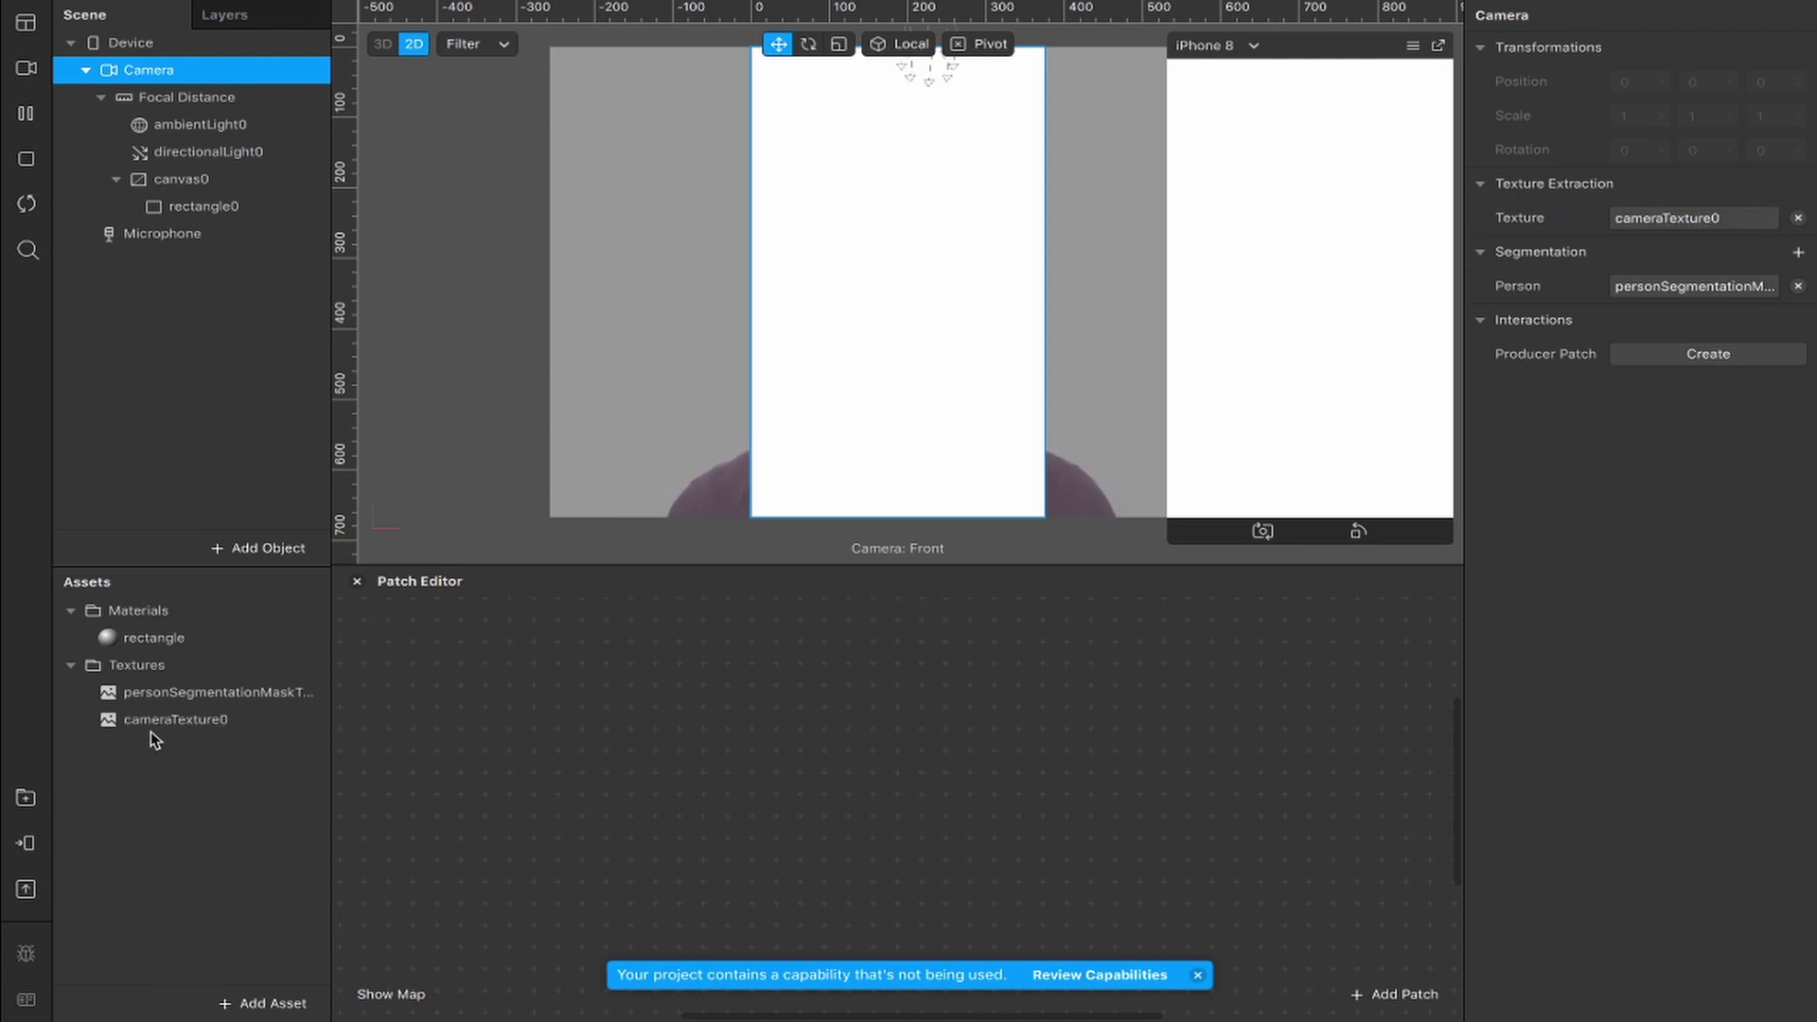
# - Search the AR Library patch assets for 'duotone' and import the Duotone Color patch
pyautogui.click(28, 800)
pyautogui.click(413, 403)
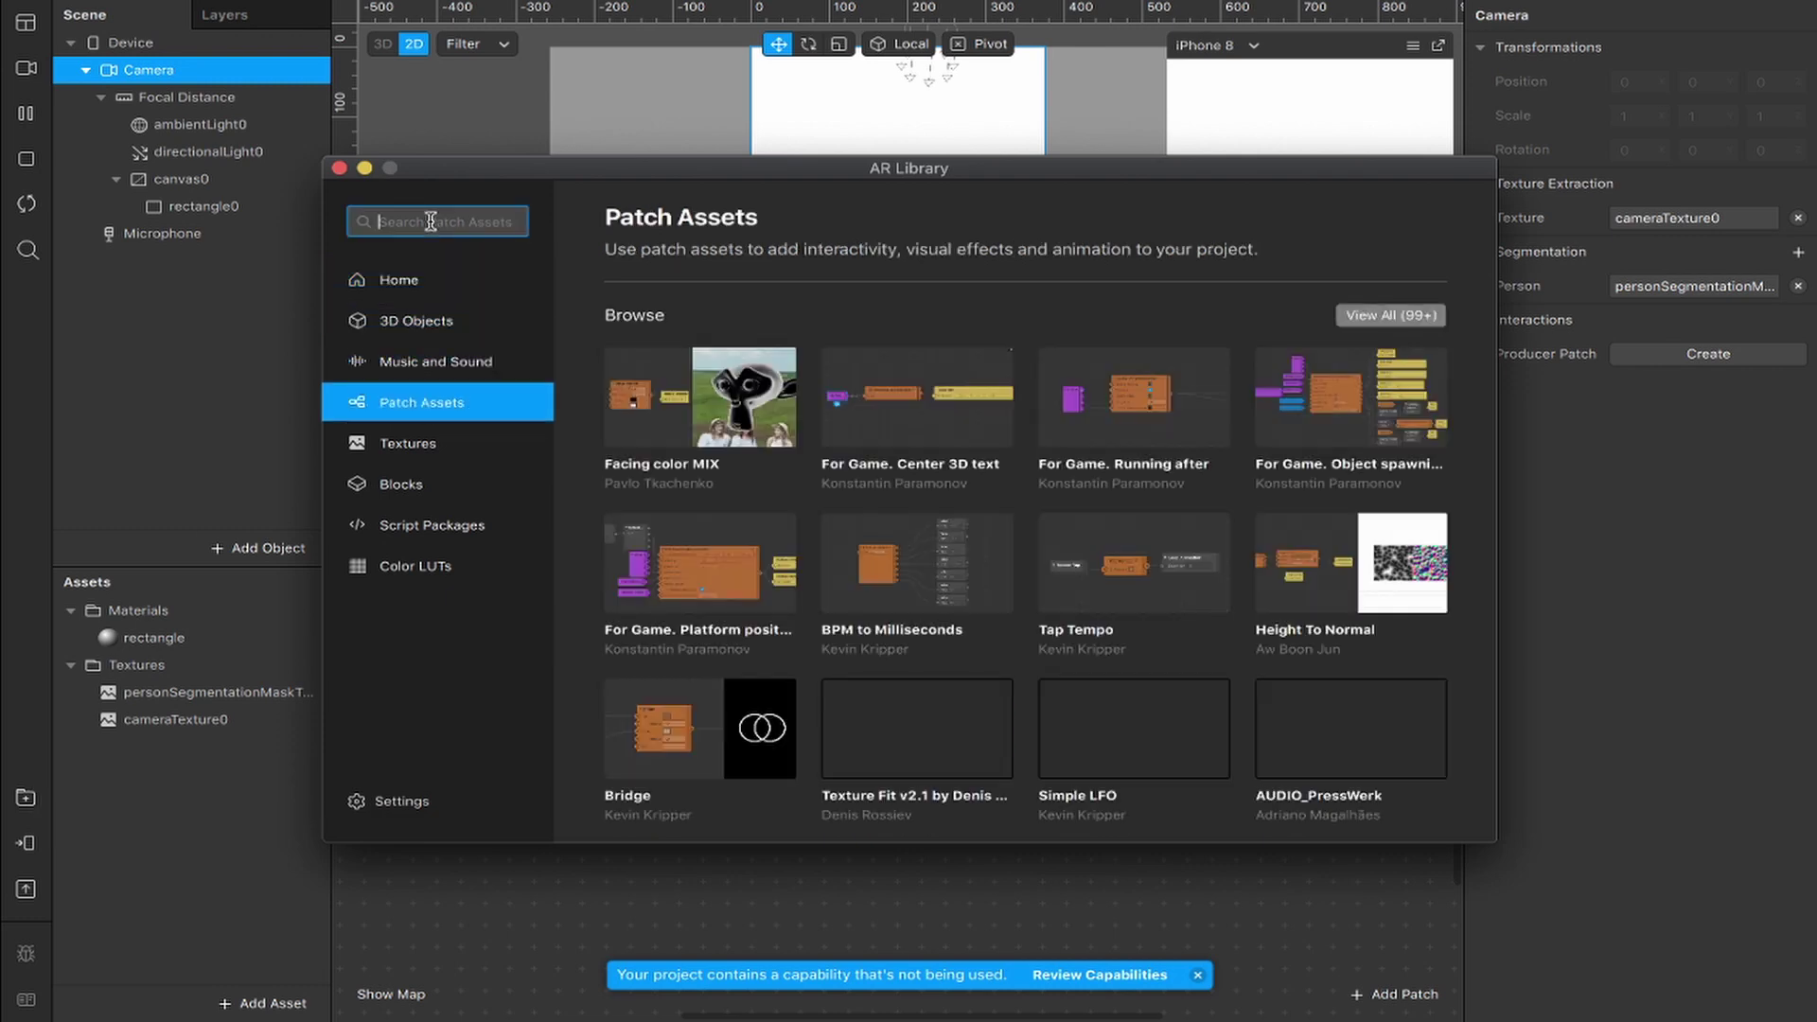
pyautogui.write('duotone')
pyautogui.press('Return')
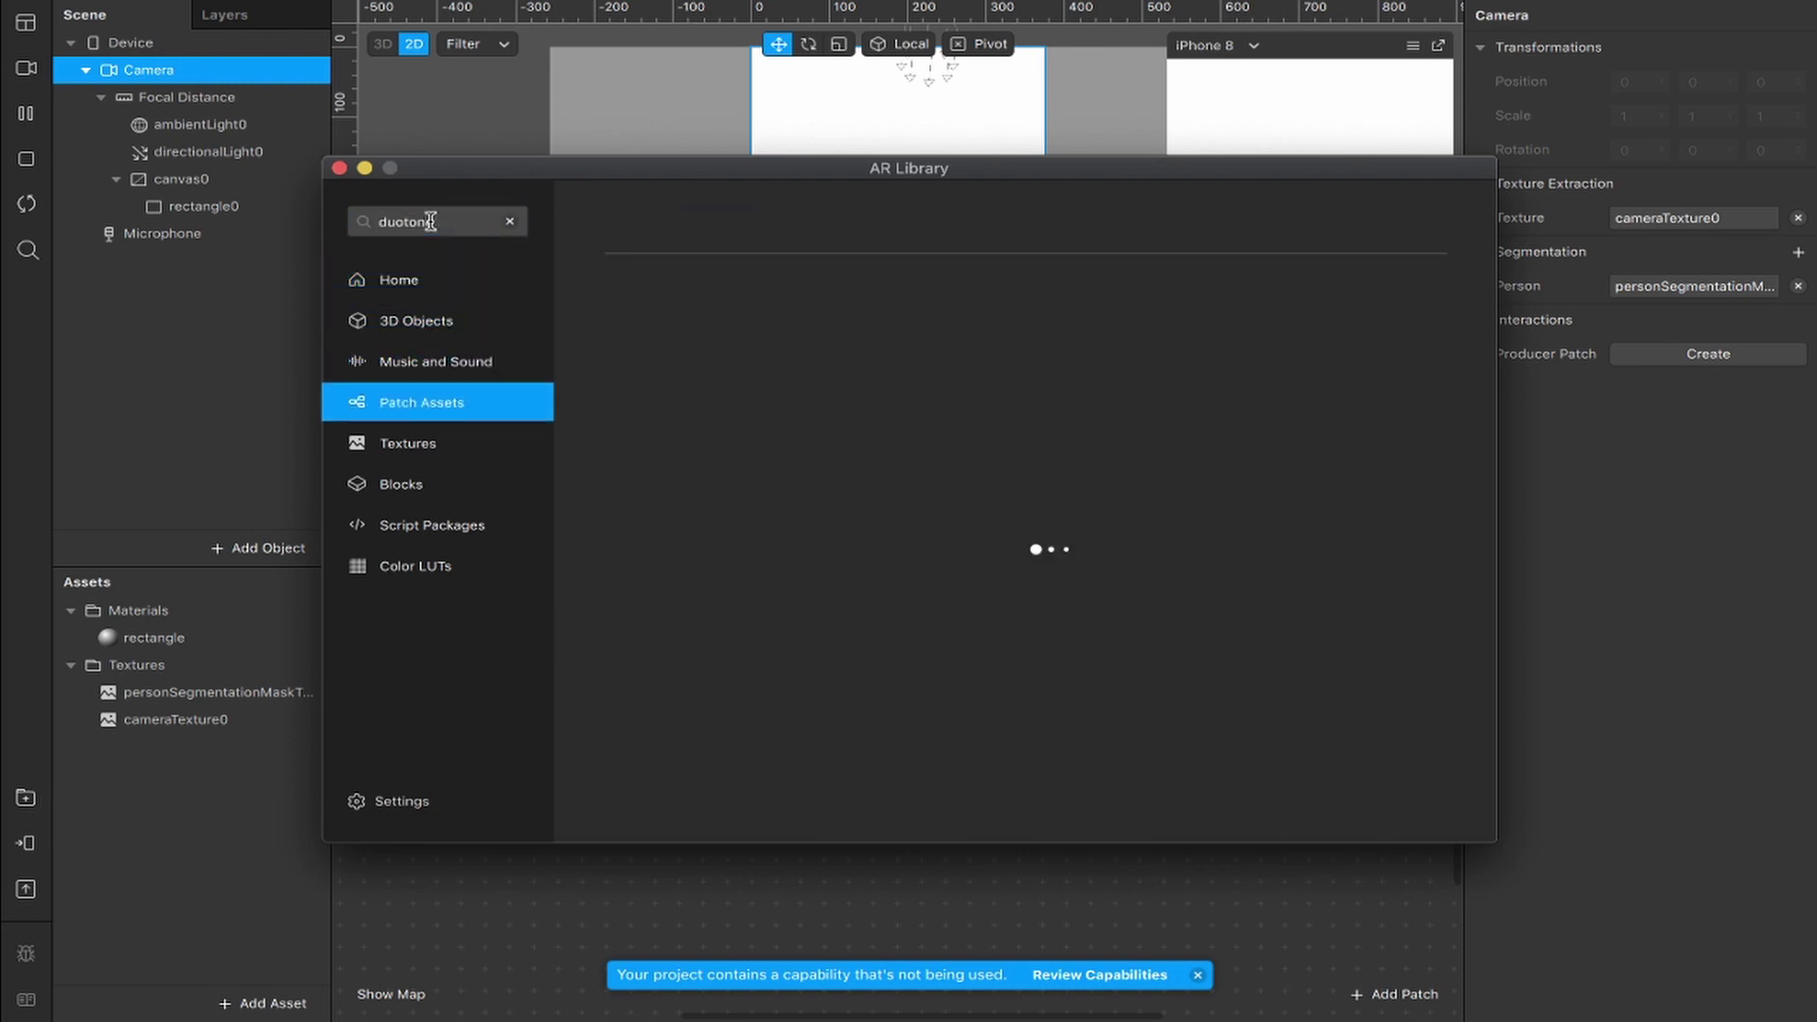
pyautogui.click(701, 352)
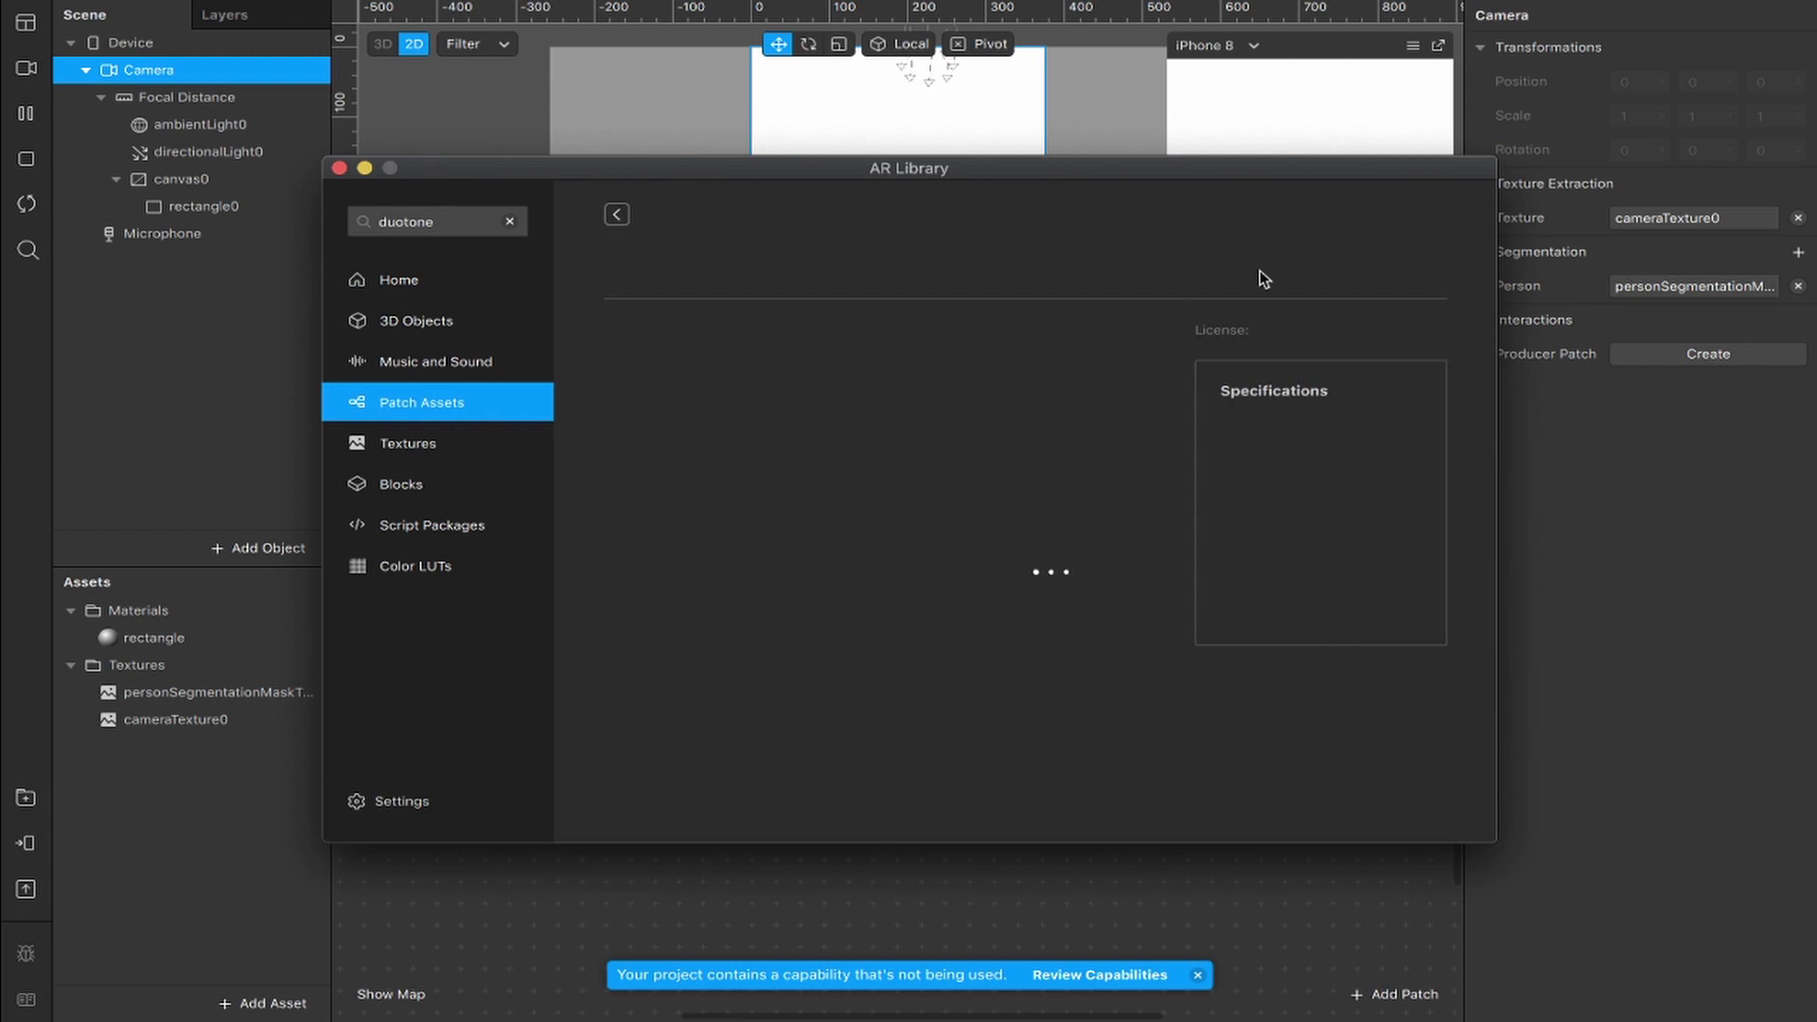
pyautogui.click(1363, 263)
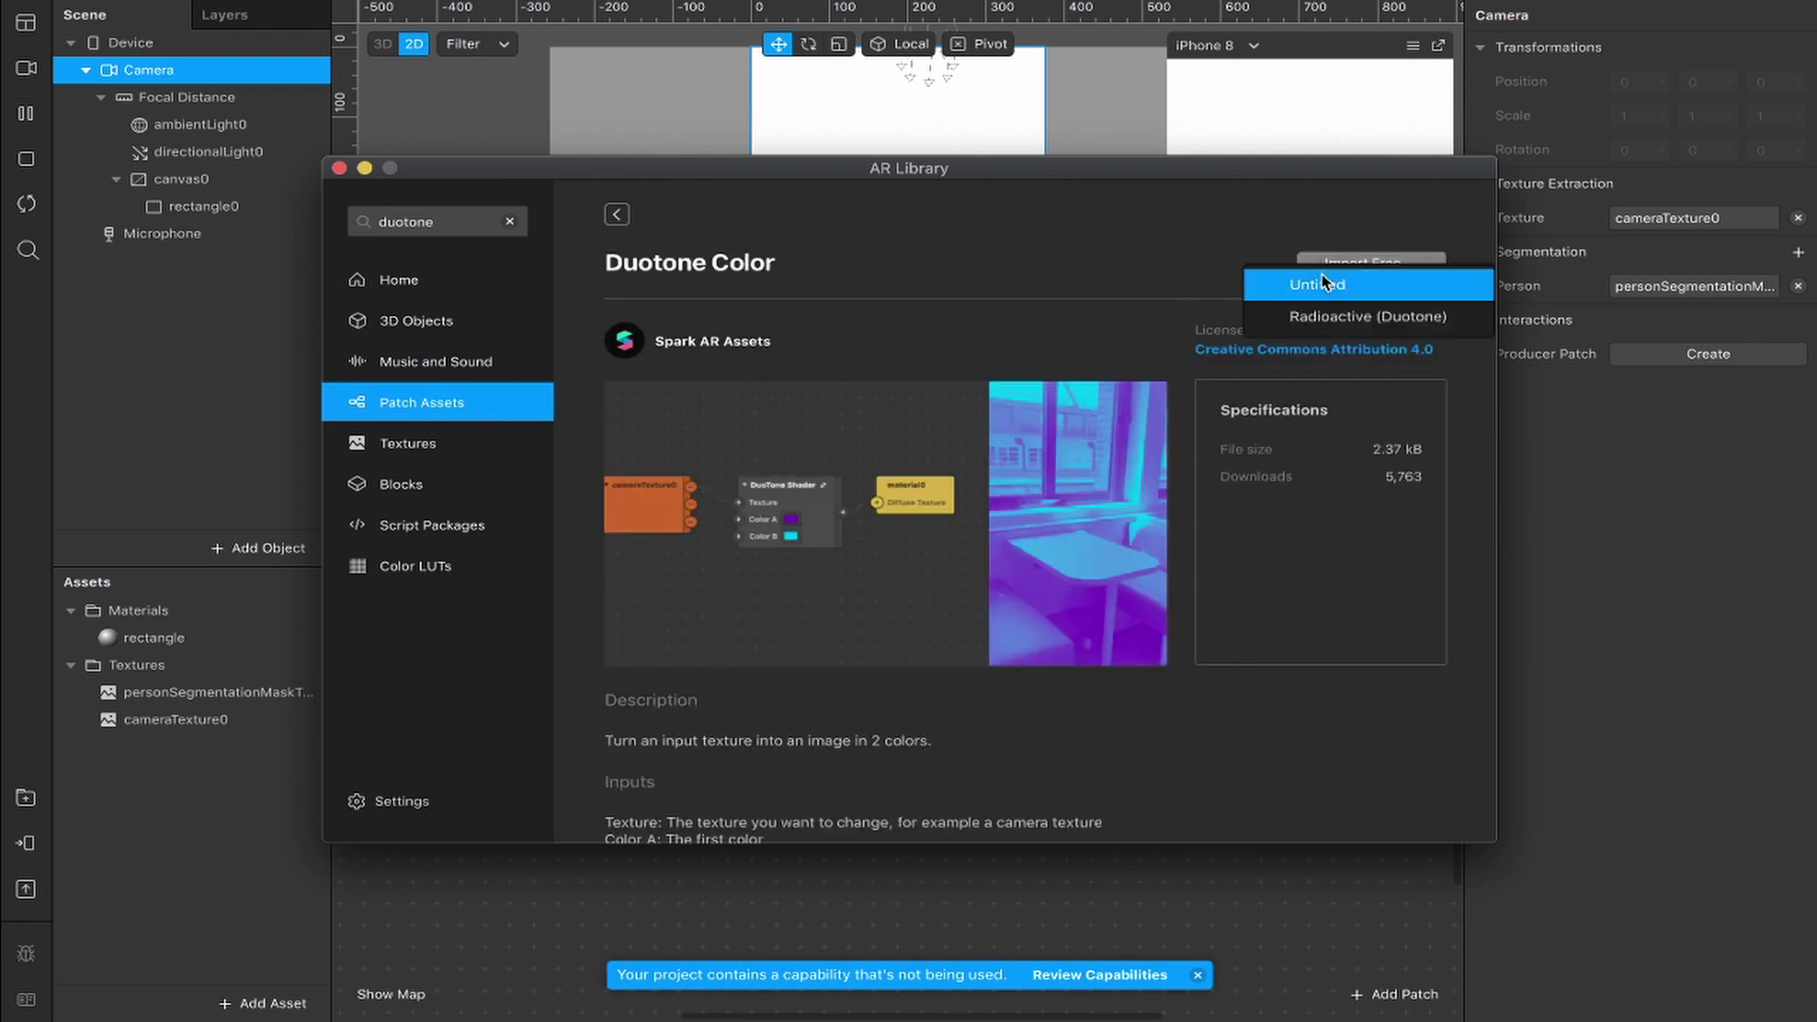
pyautogui.click(340, 169)
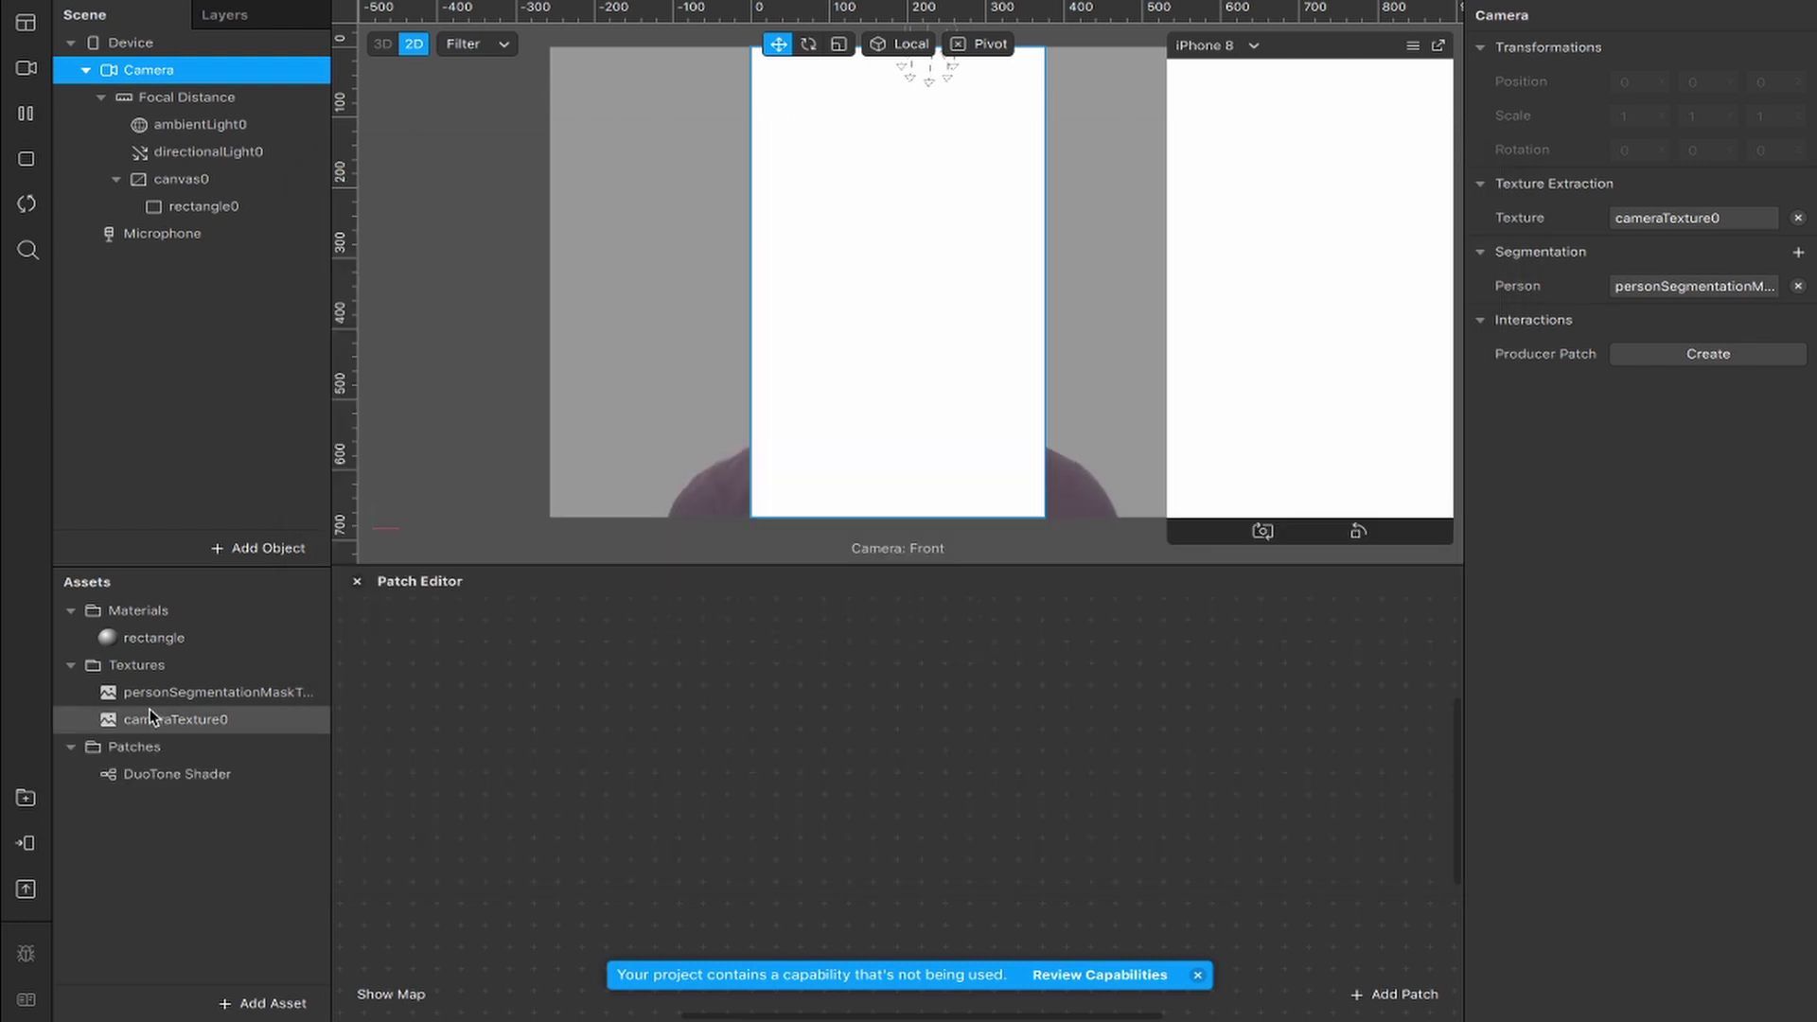
# - Add cameraTexture0 and a DuoTone Shader patch, feeding the camera texture into the shader
pyautogui.moveTo(159, 724); pyautogui.dragTo(412, 700)
pyautogui.moveTo(553, 711); pyautogui.dragTo(554, 712)
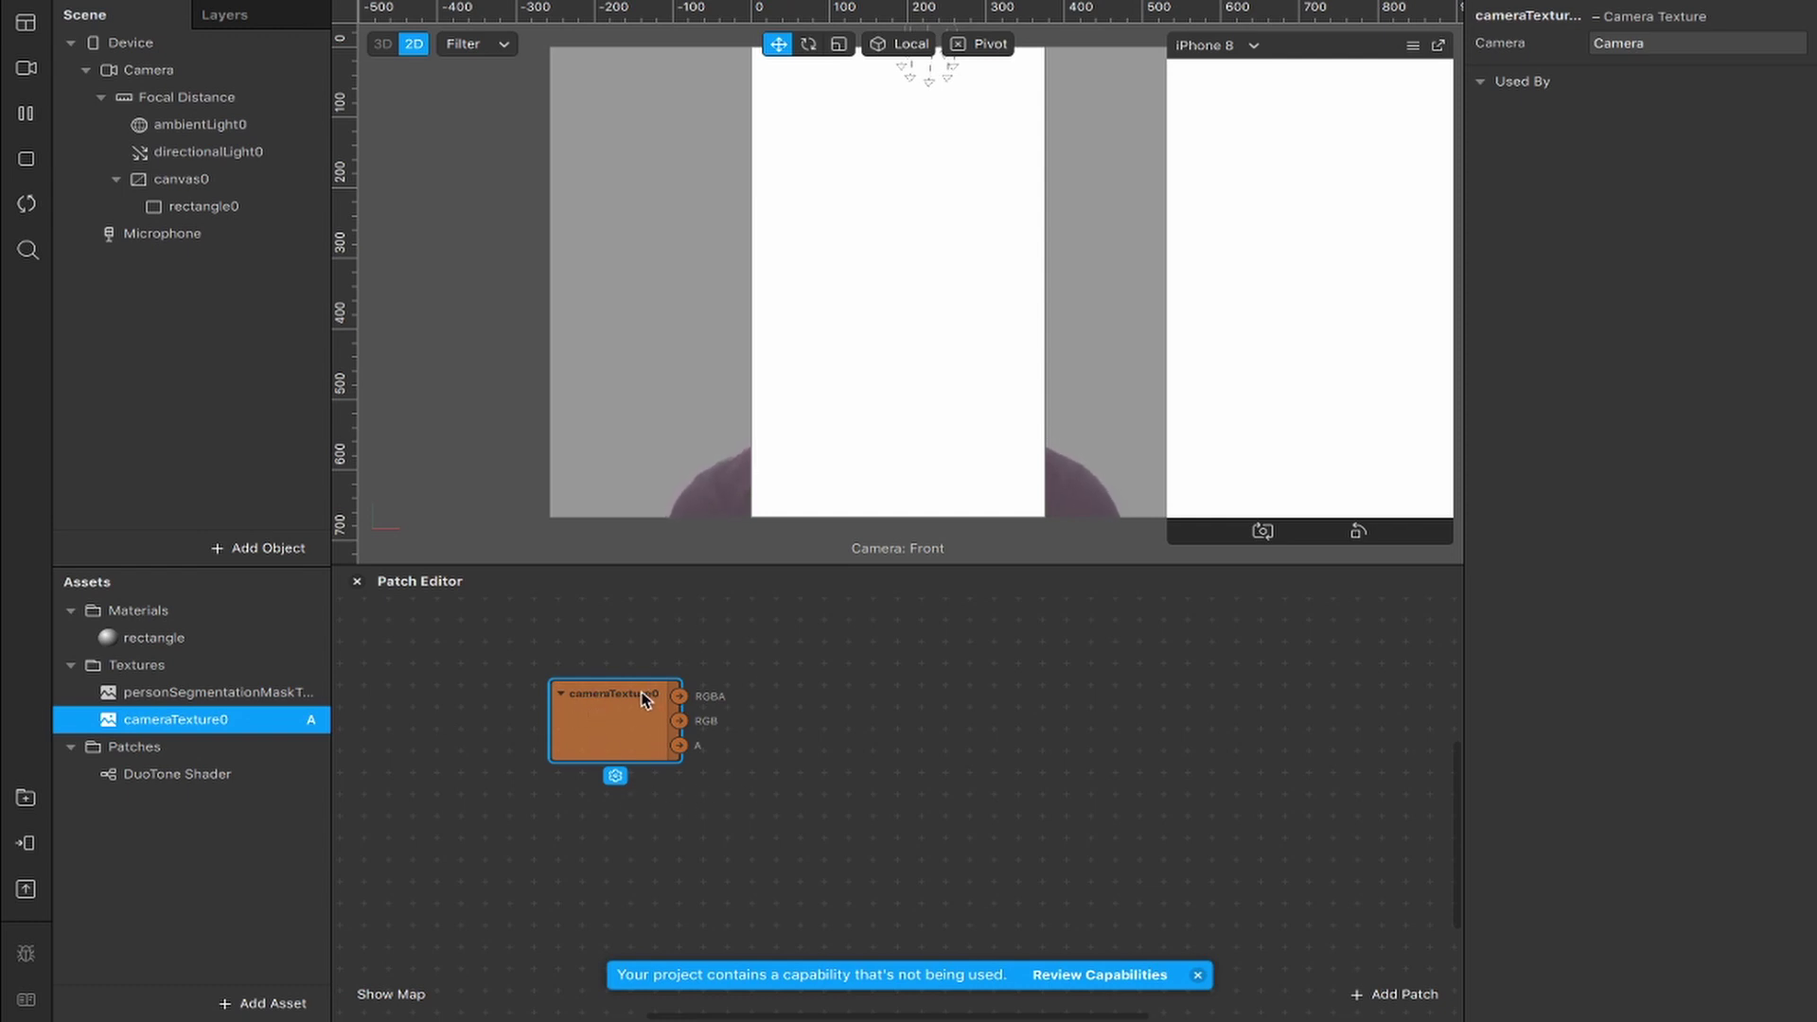
pyautogui.moveTo(176, 775); pyautogui.dragTo(860, 714)
pyautogui.click(713, 706)
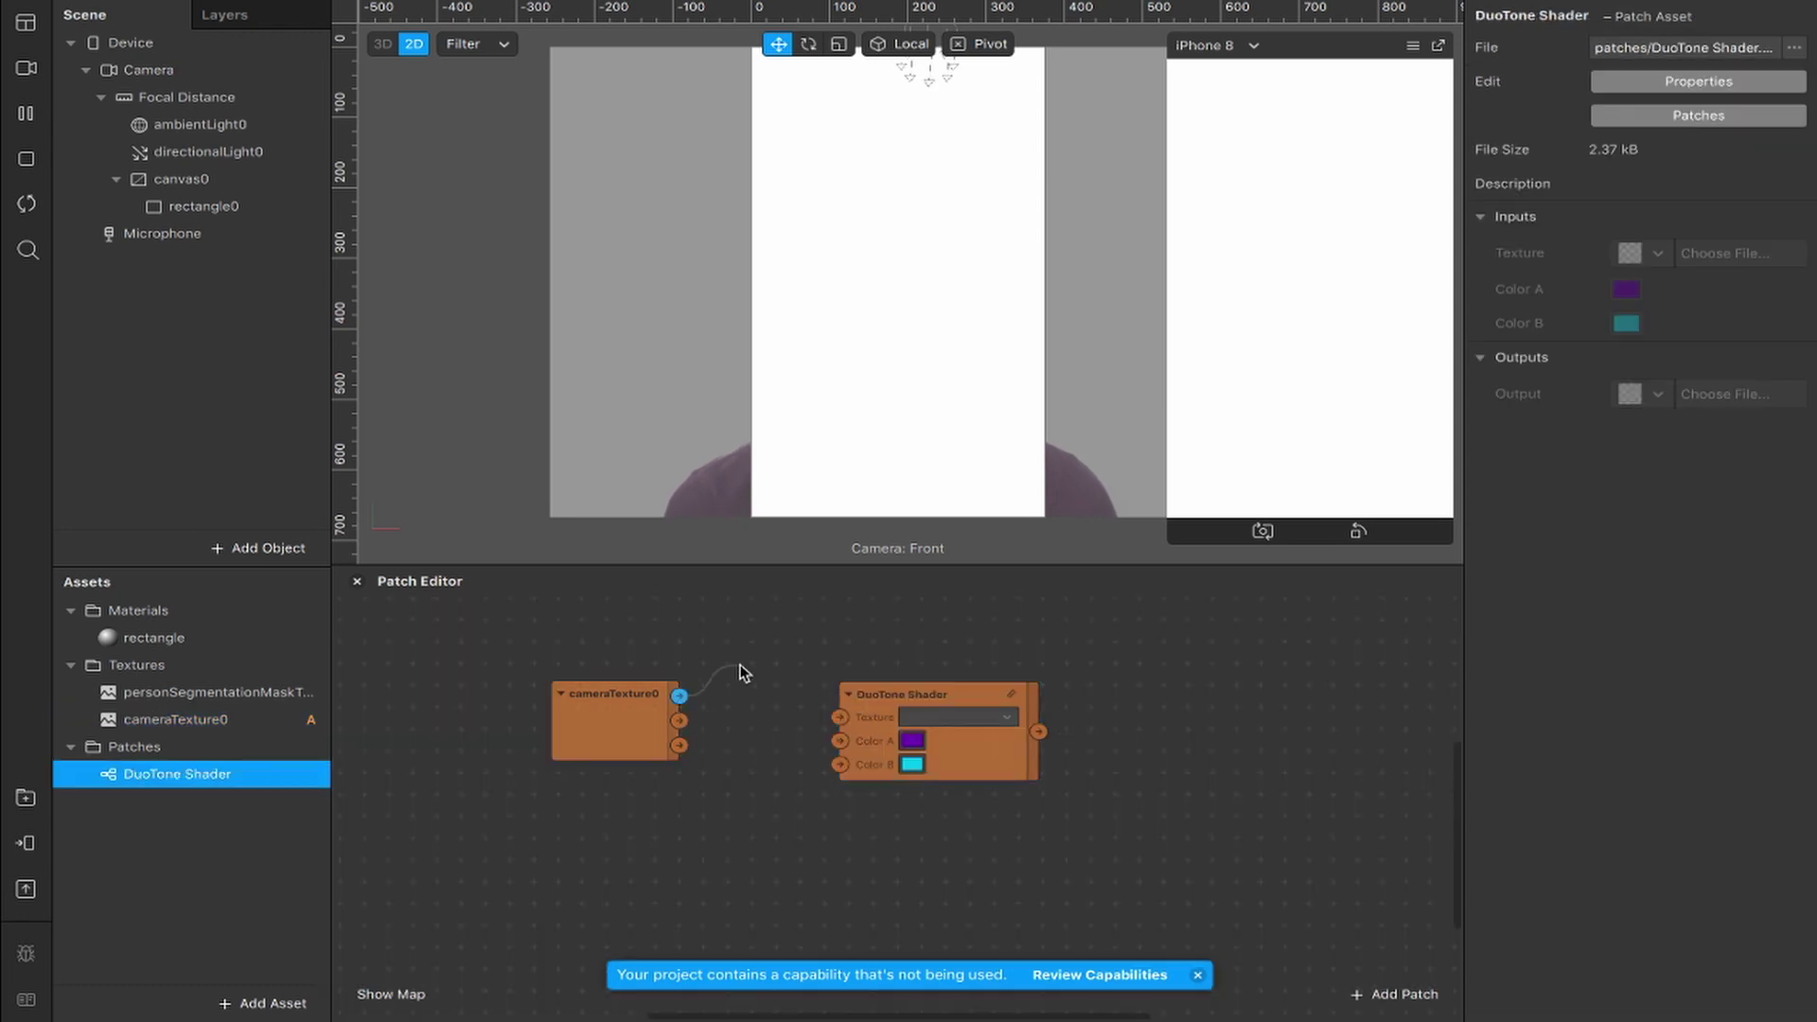
pyautogui.moveTo(841, 718); pyautogui.dragTo(840, 717)
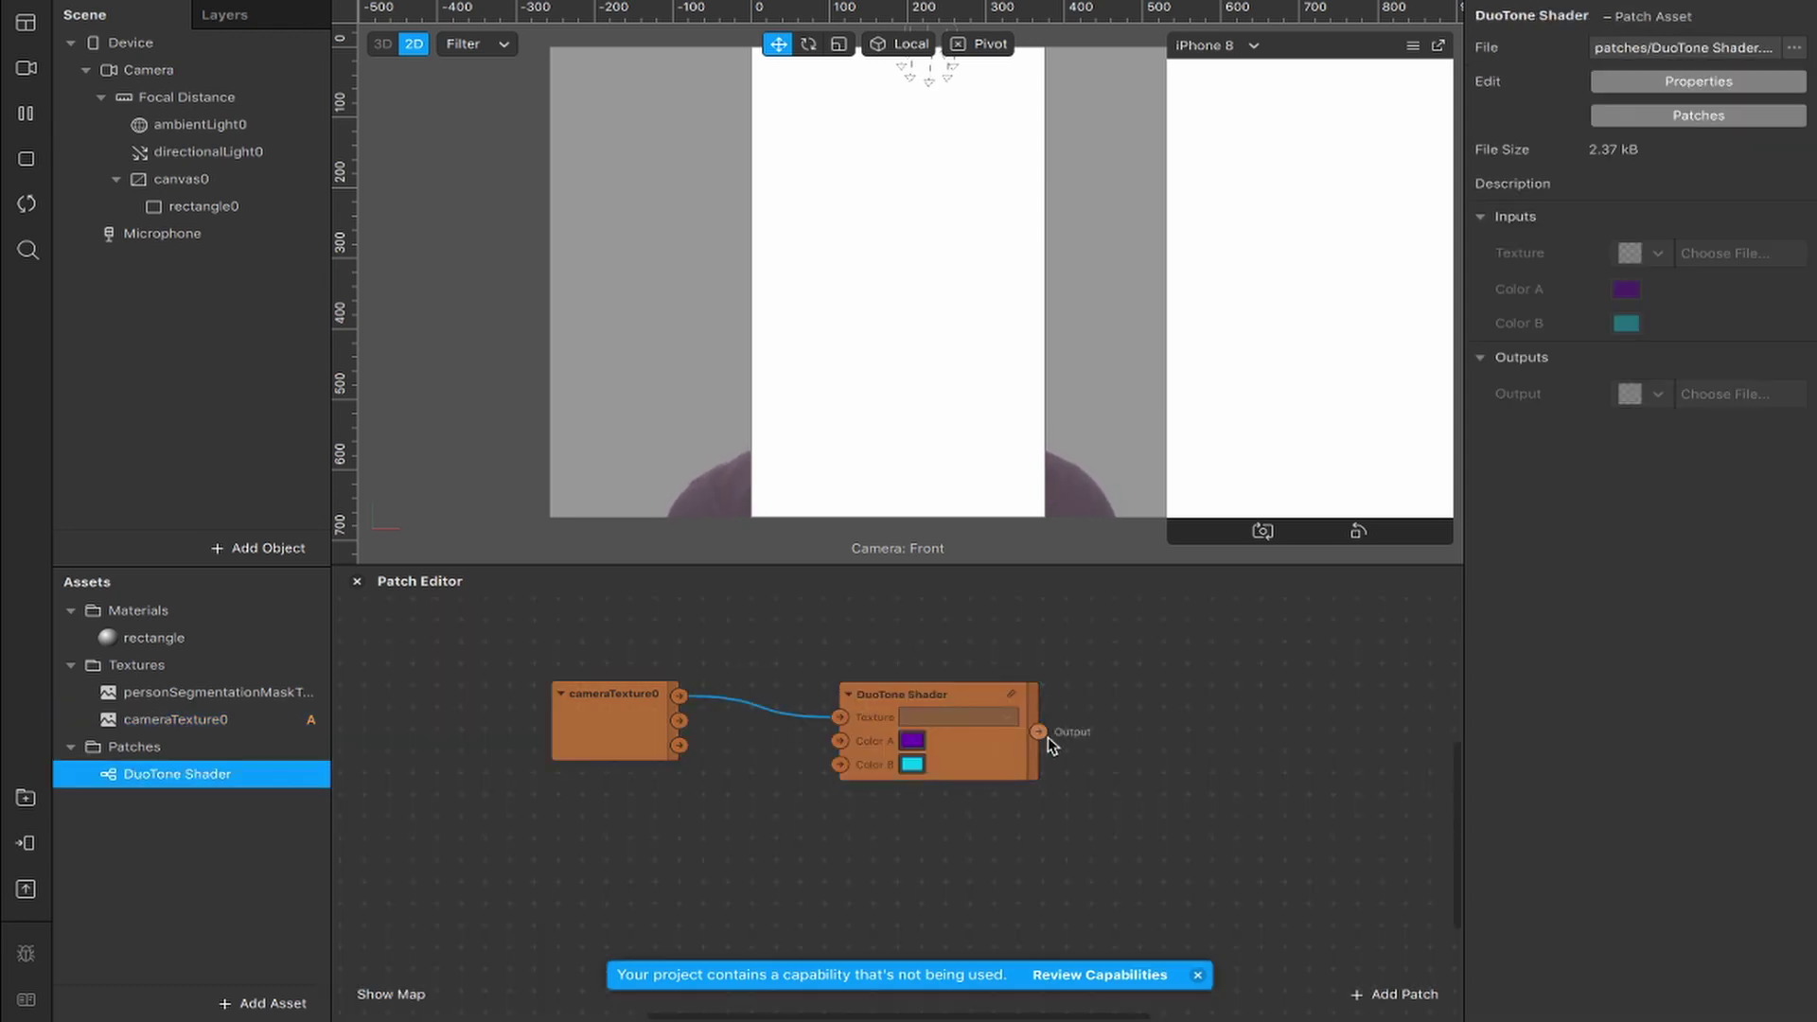
# - Add two Swizzle patches after the shader output, one set to rgb and one to a
pyautogui.moveTo(1045, 734); pyautogui.dragTo(1089, 711)
pyautogui.write('swizzl')
pyautogui.press('Return')
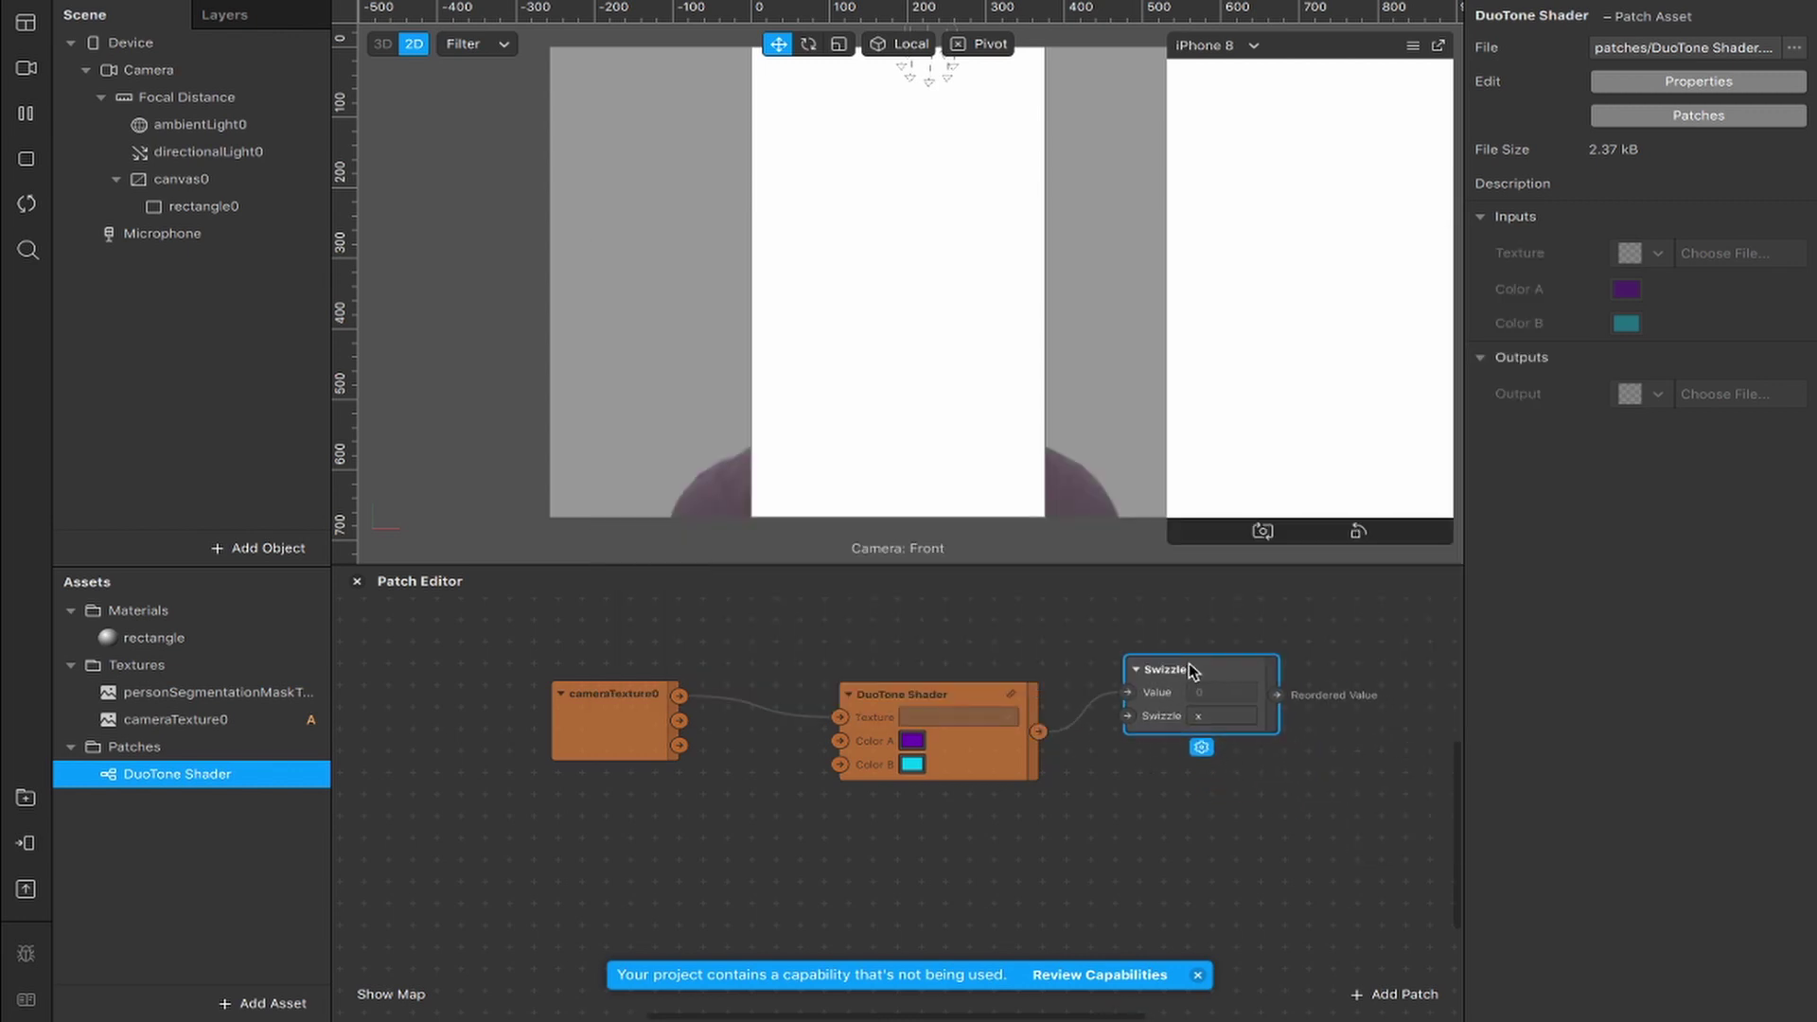
pyautogui.hotkey('ctrl', 'd')
pyautogui.moveTo(1227, 712); pyautogui.dragTo(1177, 755)
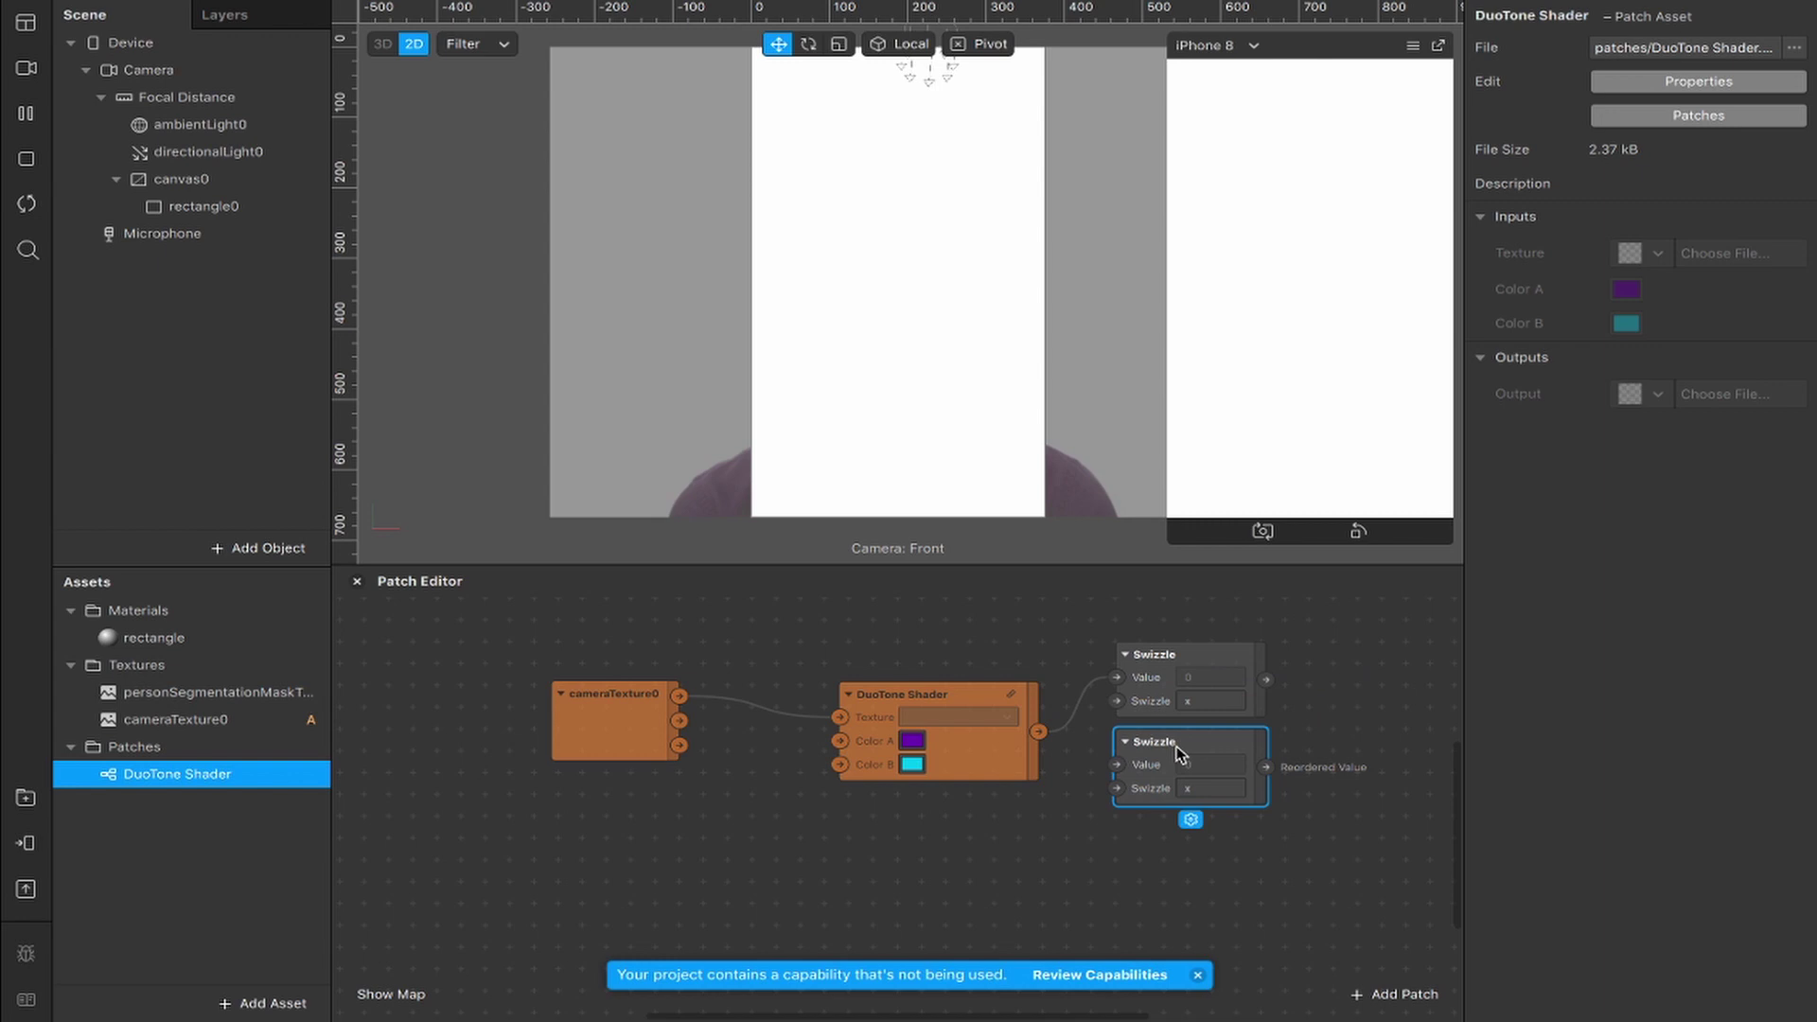
pyautogui.click(1058, 745)
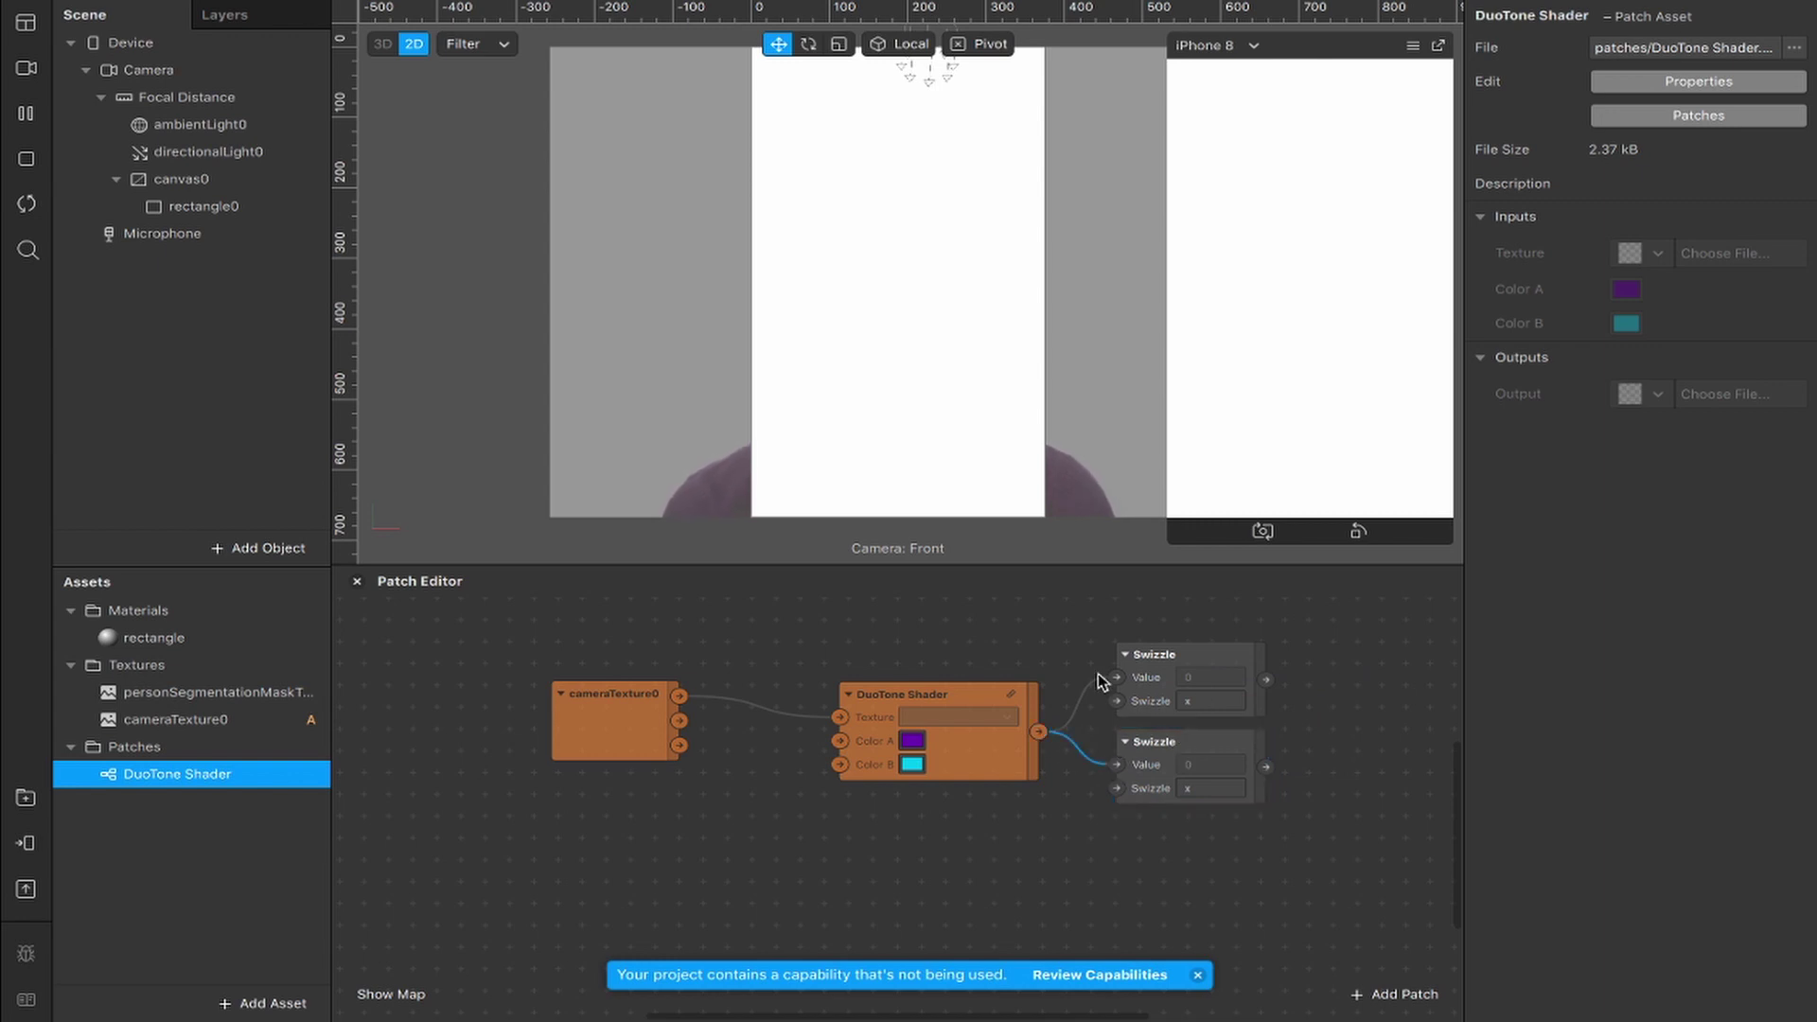
pyautogui.click(1180, 701)
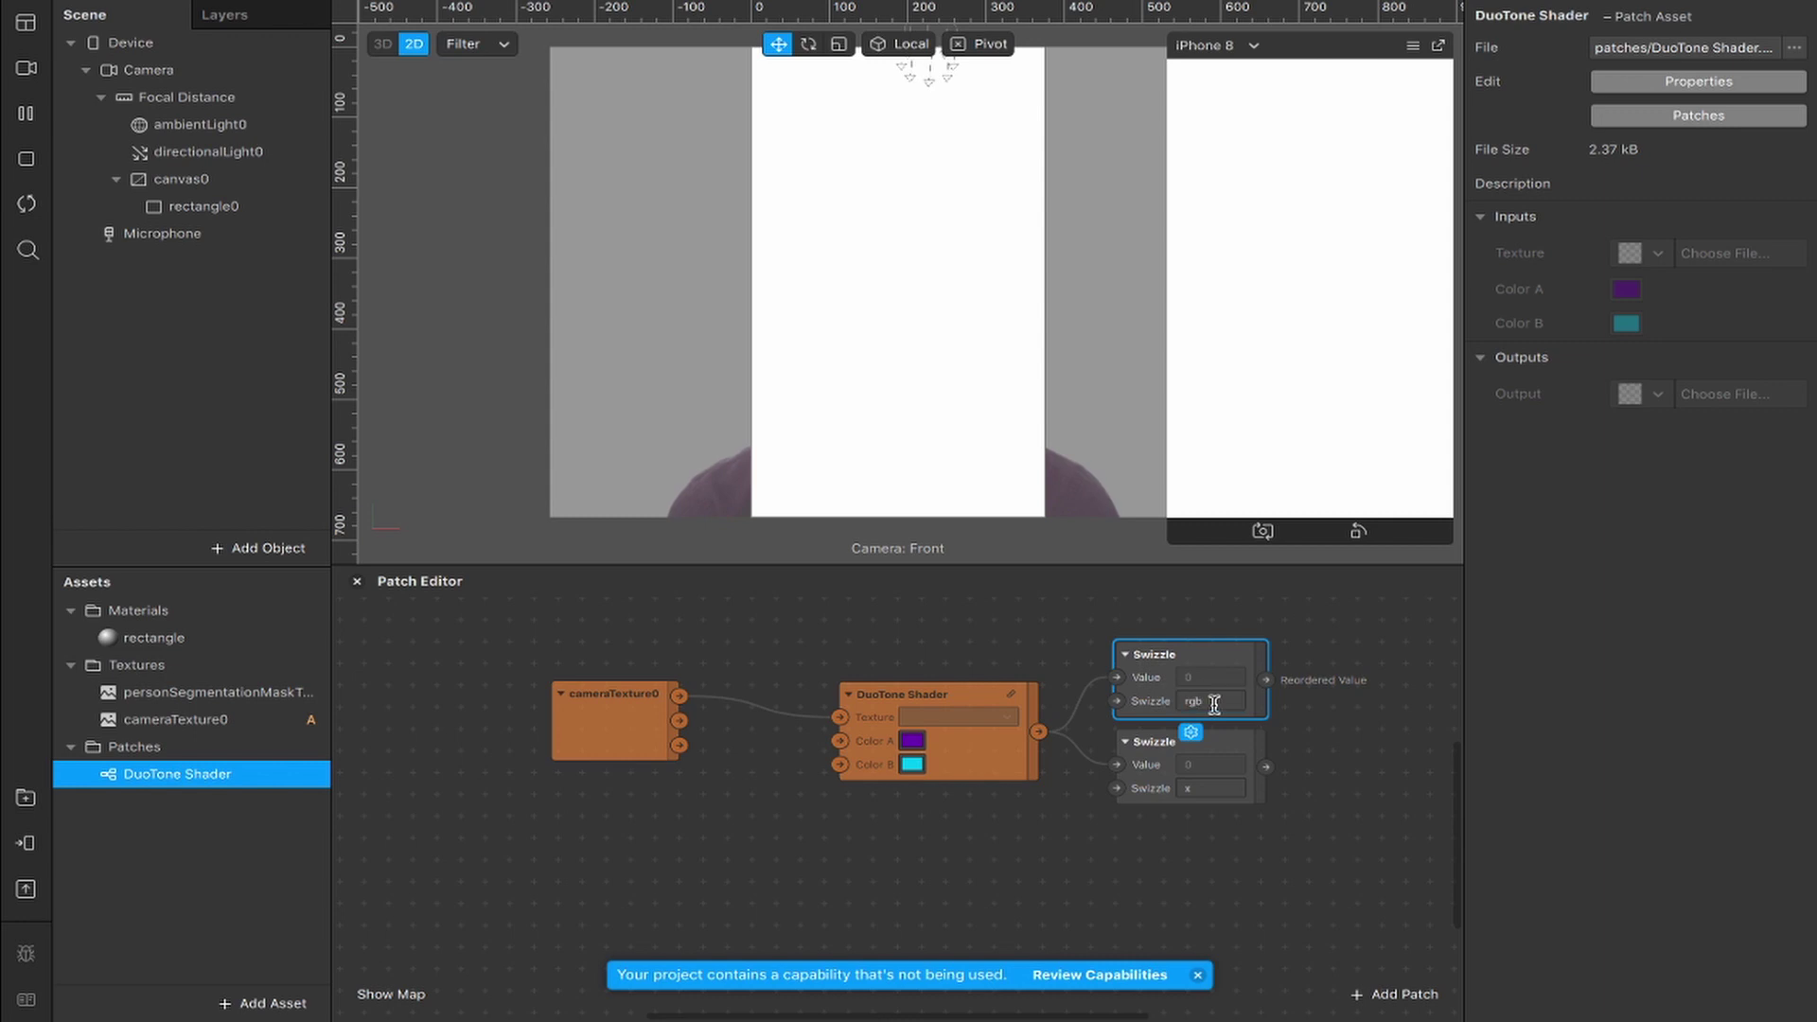
pyautogui.click(1201, 789)
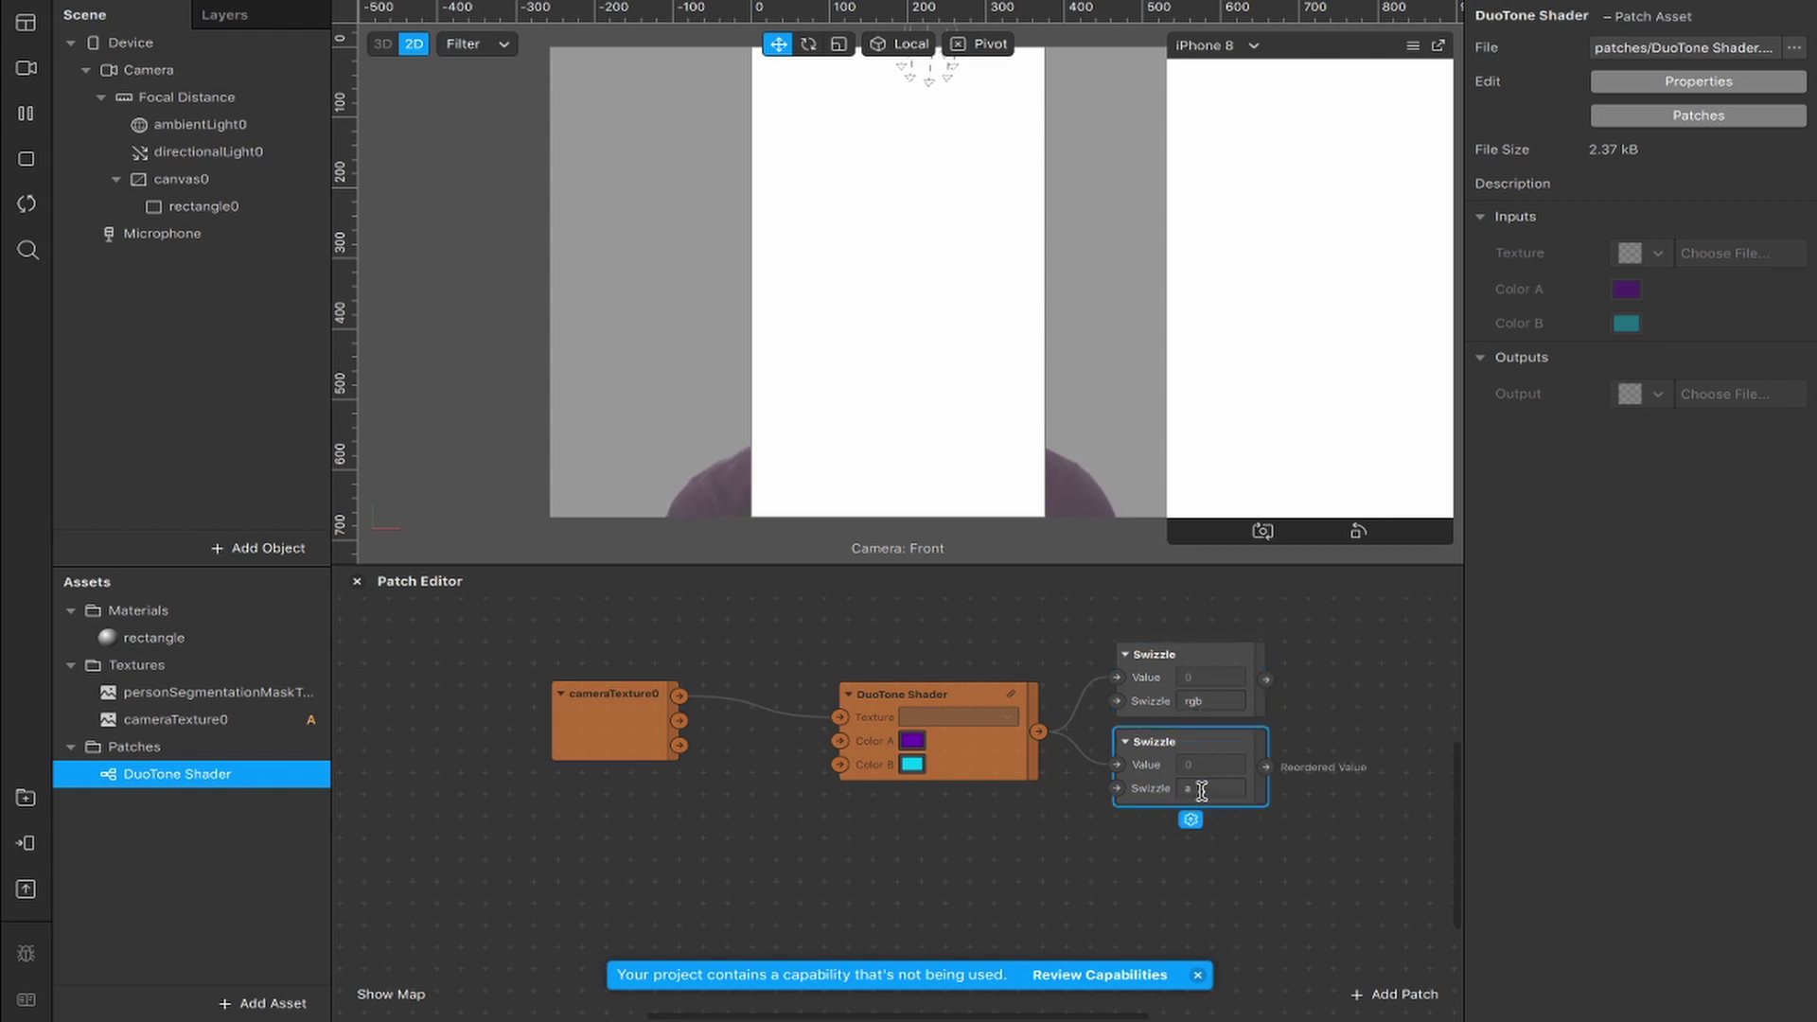
pyautogui.hscroll(3, 1235, 763)
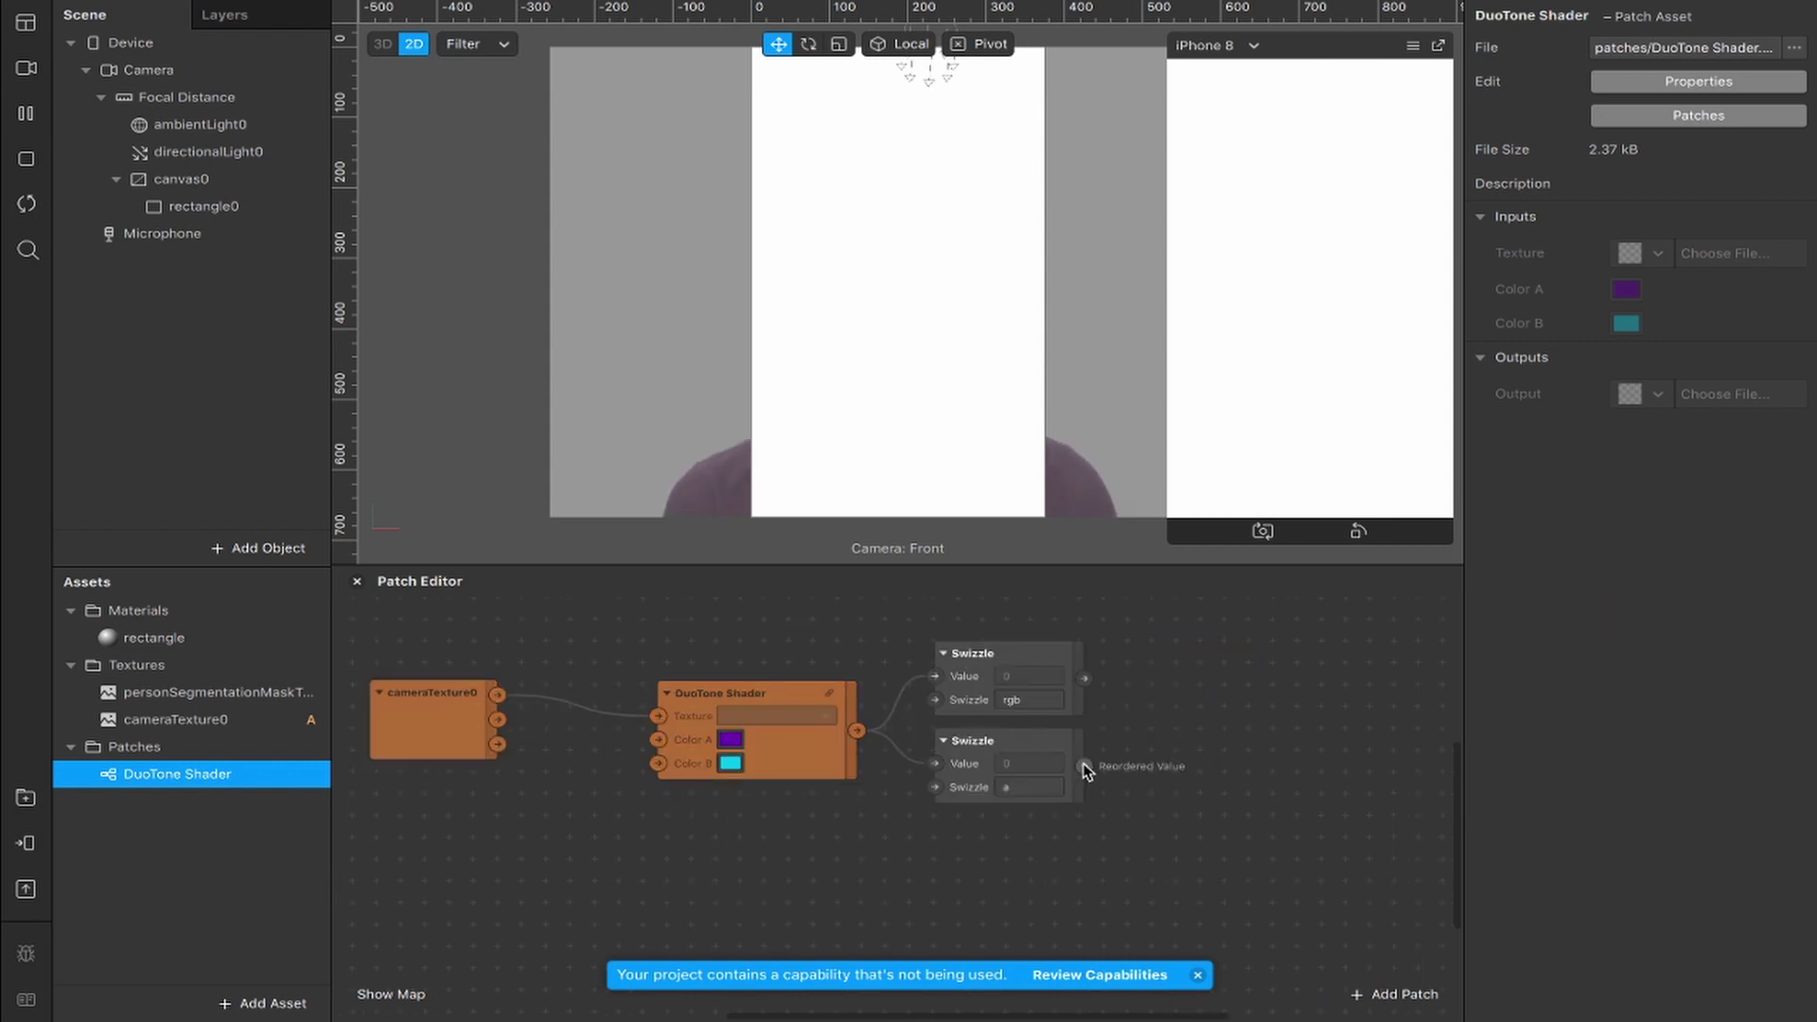
# - Add a Multiply patch fed by the alpha Swizzle's output
pyautogui.moveTo(1085, 766); pyautogui.dragTo(1147, 742)
pyautogui.write('multiply')
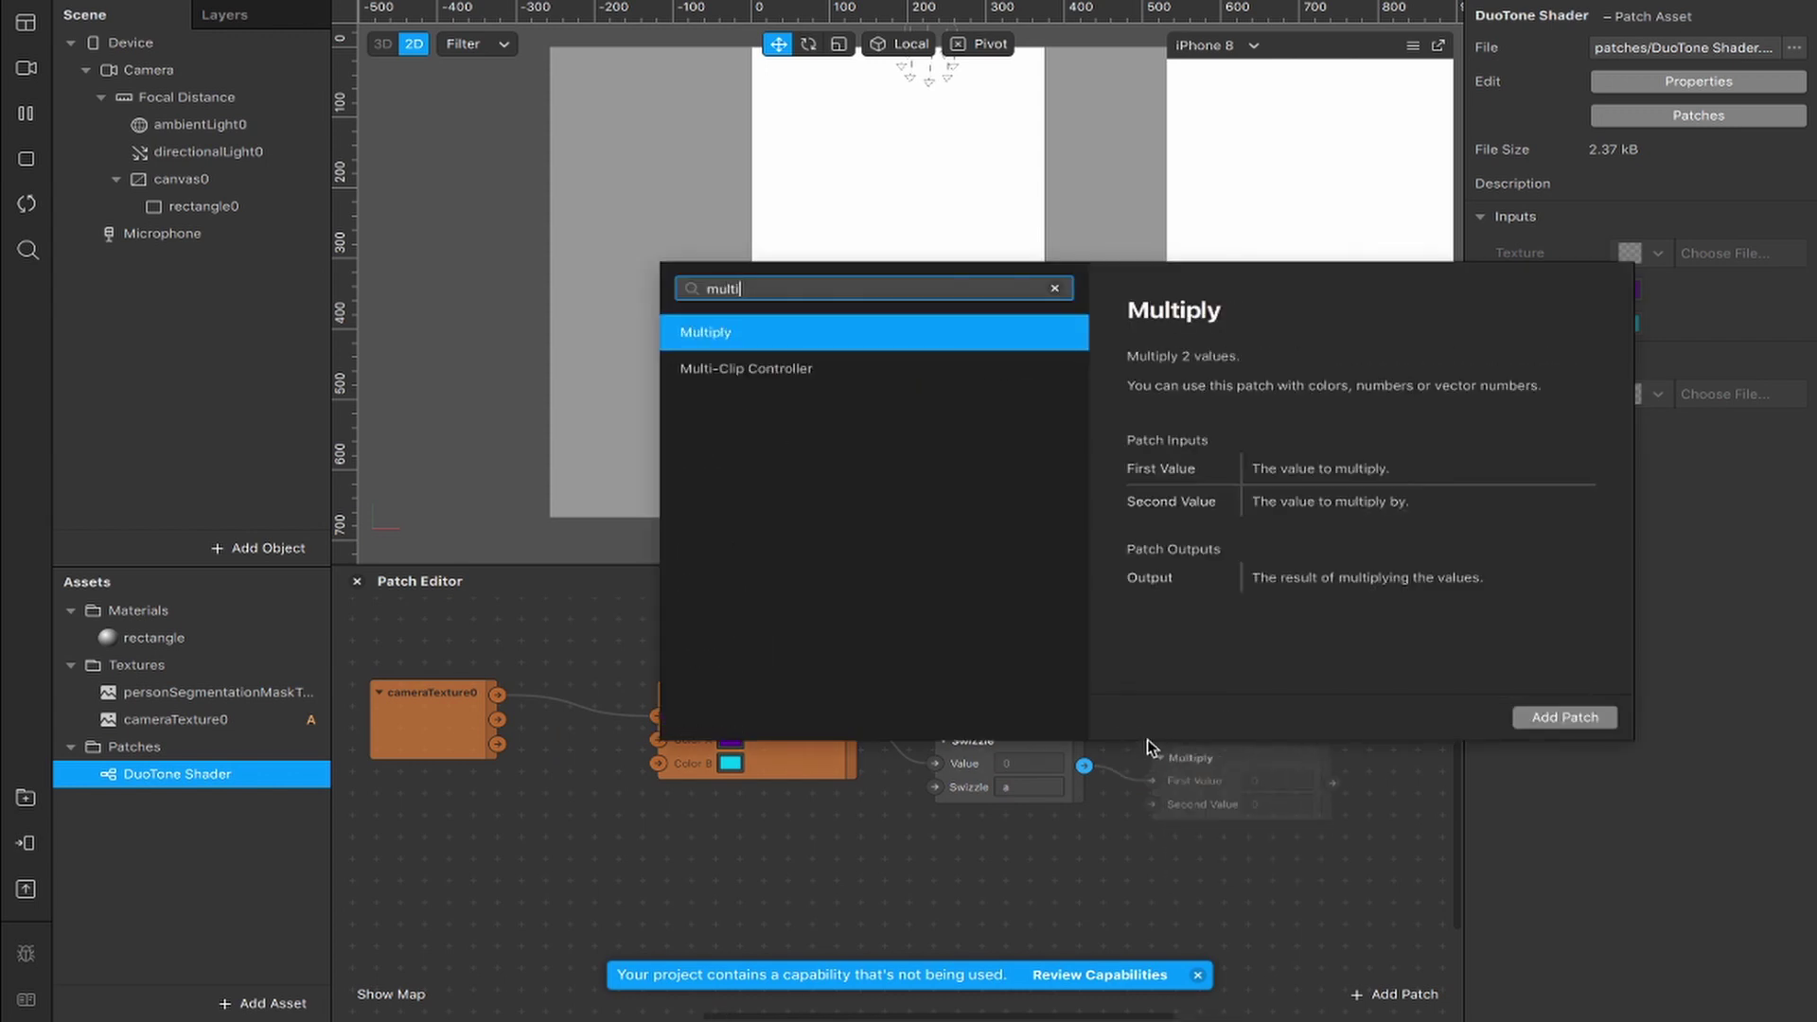
pyautogui.press('Return')
pyautogui.hscroll(3, 1147, 740)
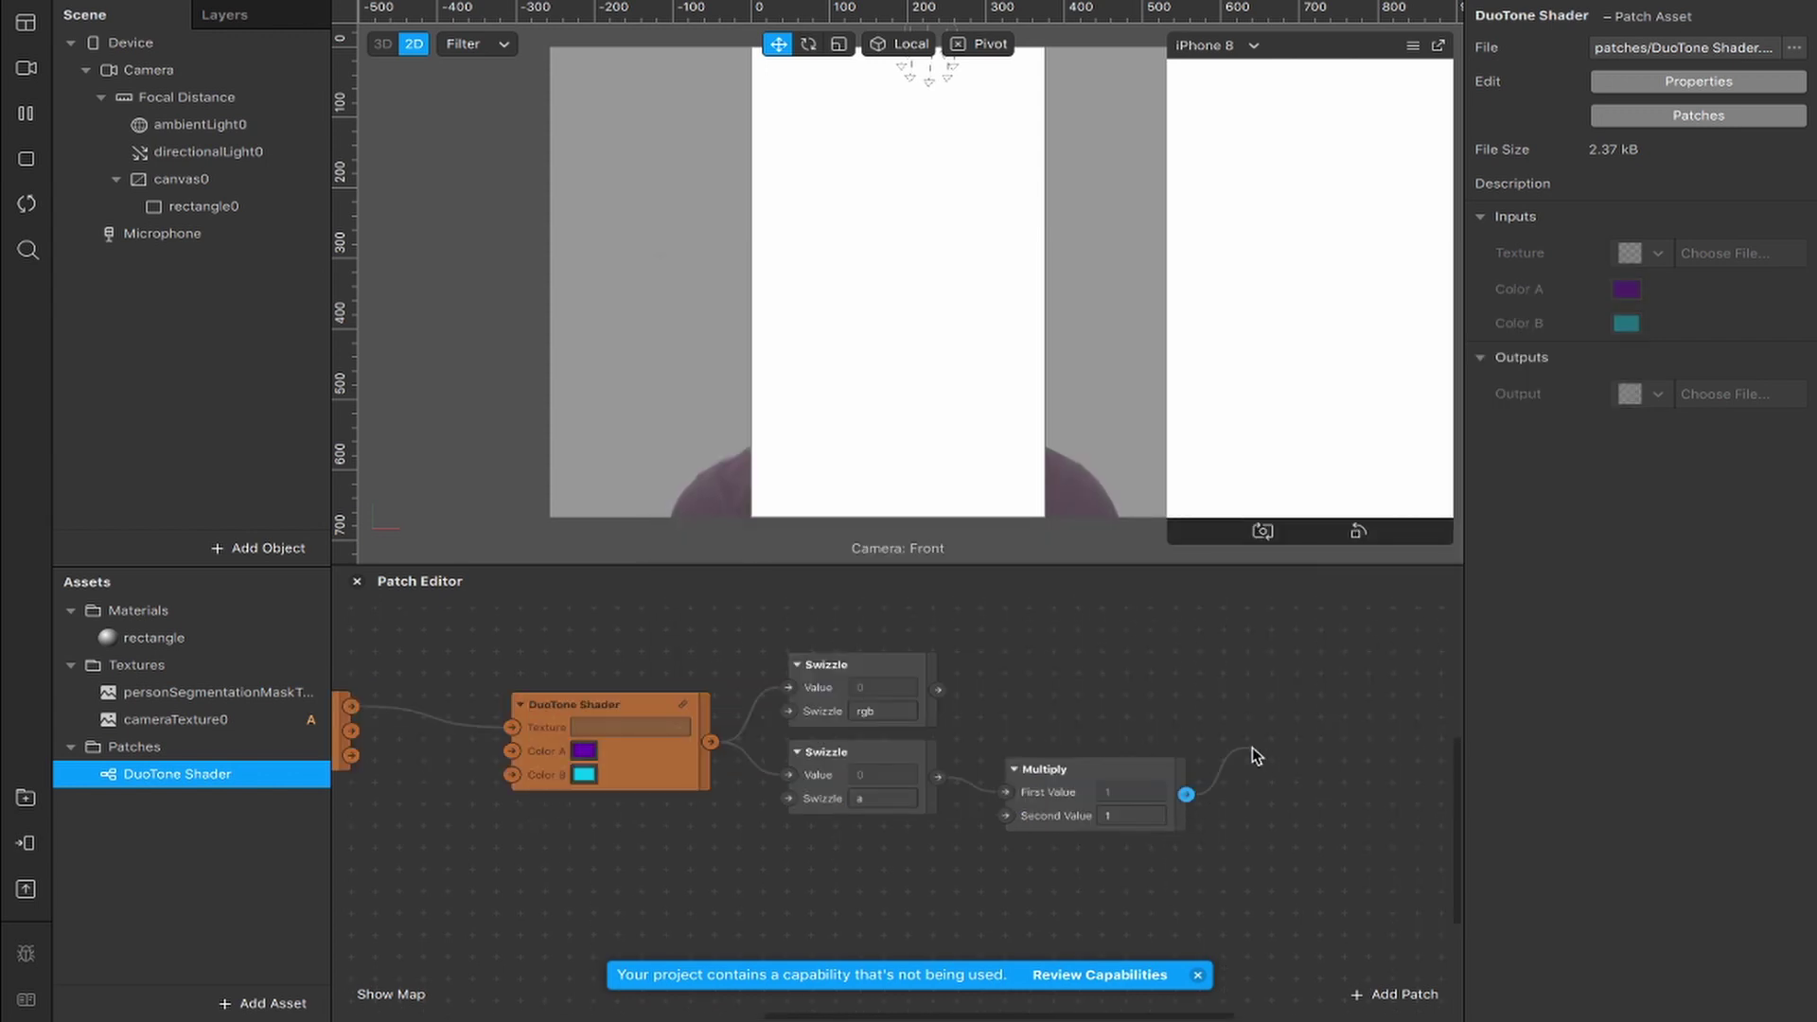
# - Add a Vector 2 Pack patch after Multiply and wire the rgb Swizzle into its first input
pyautogui.moveTo(1254, 755); pyautogui.dragTo(1247, 755)
pyautogui.write('pack')
pyautogui.press('Return')
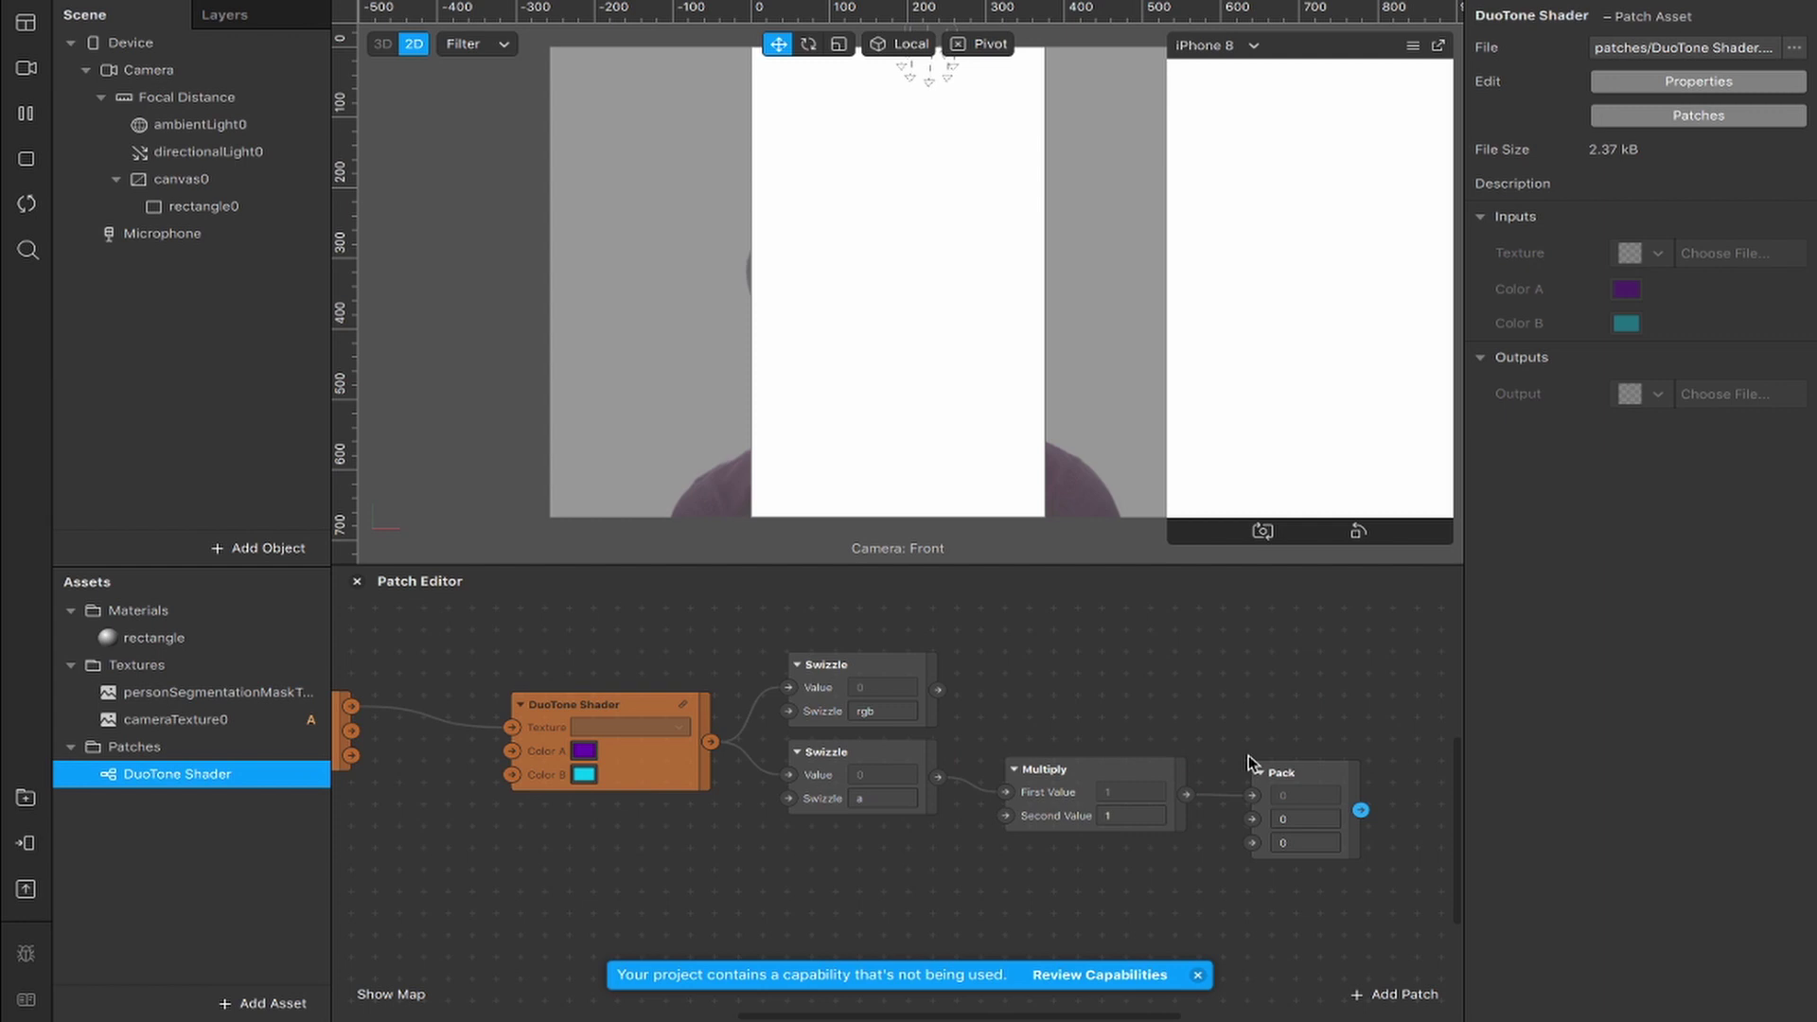
pyautogui.click(1309, 729)
pyautogui.click(1305, 832)
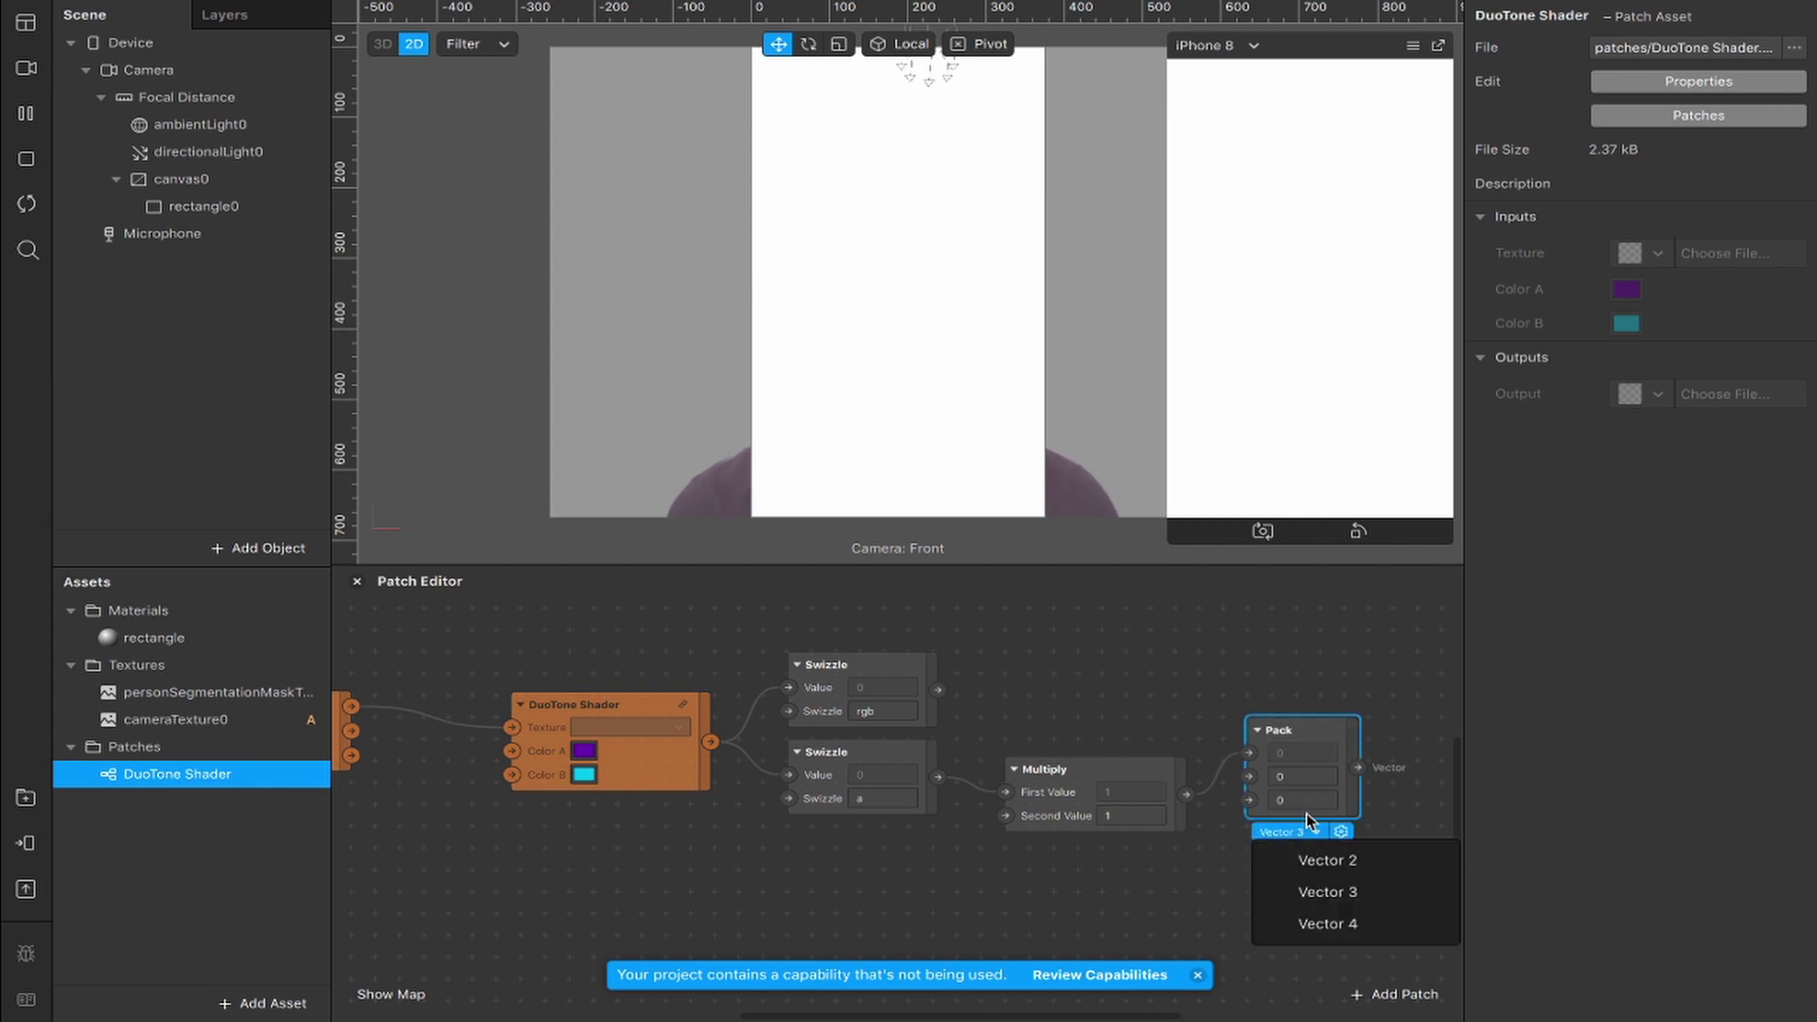
pyautogui.click(1310, 861)
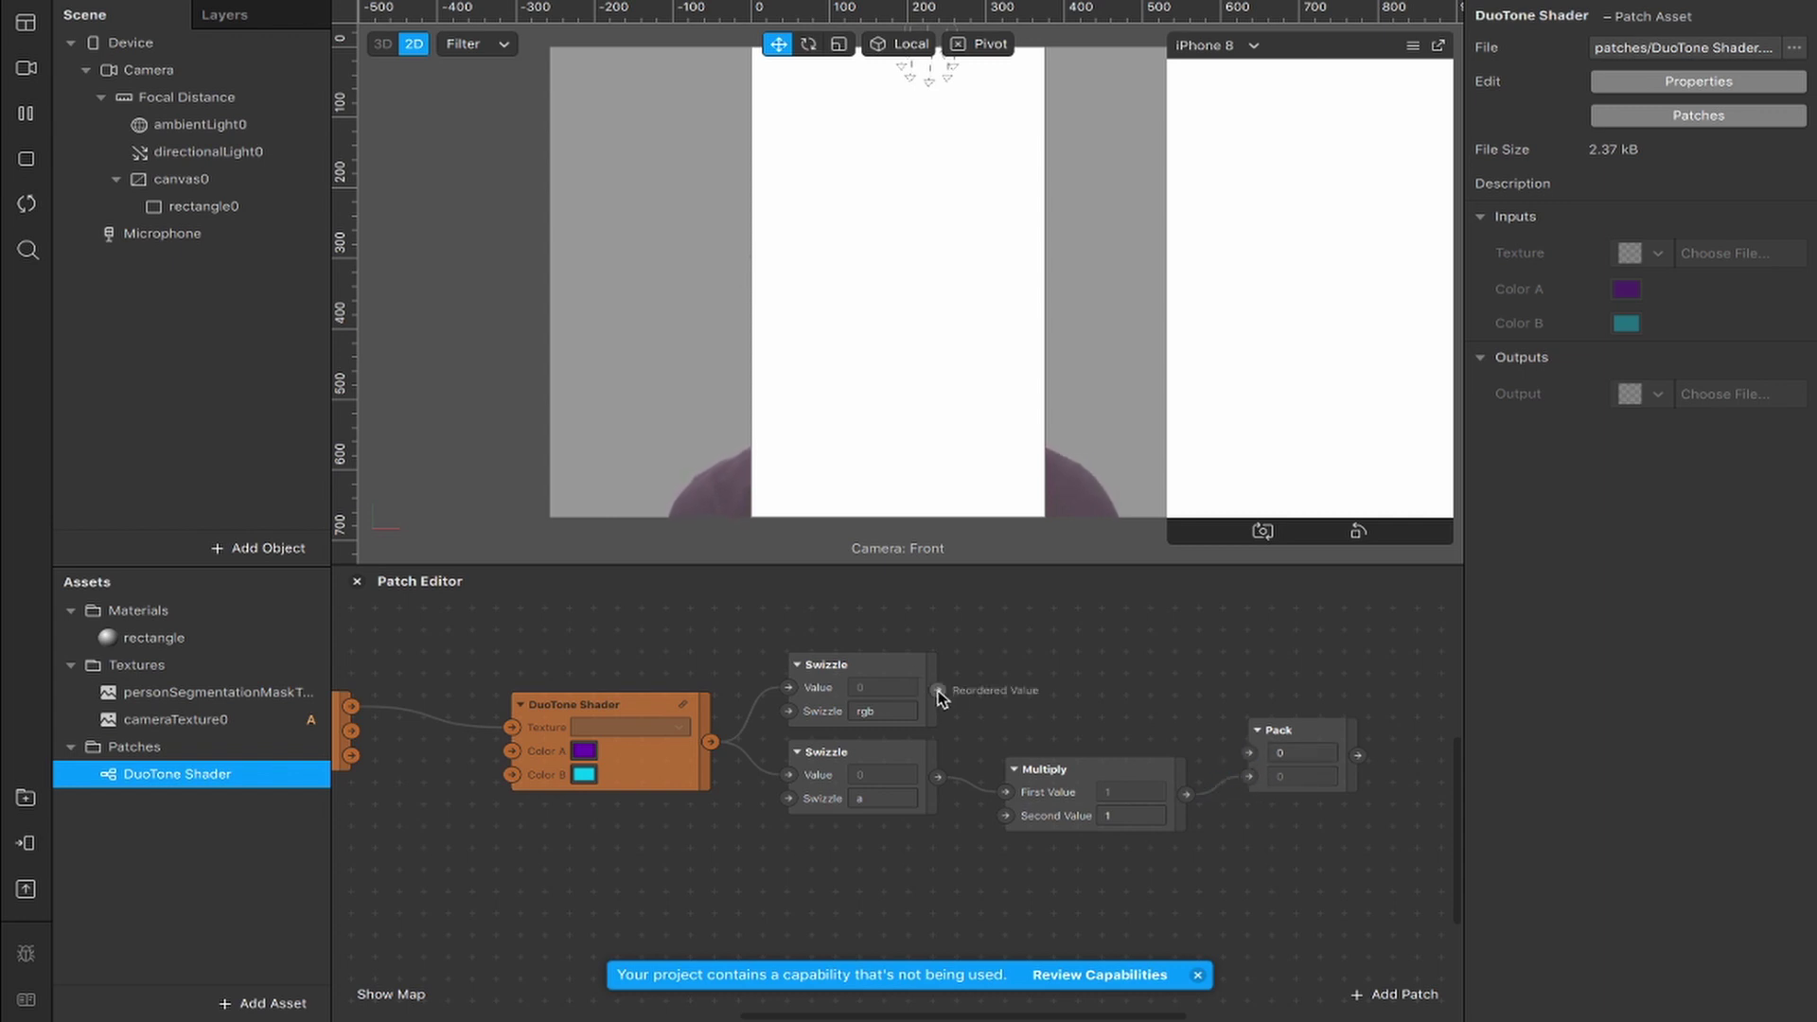
pyautogui.moveTo(975, 678); pyautogui.dragTo(1236, 754)
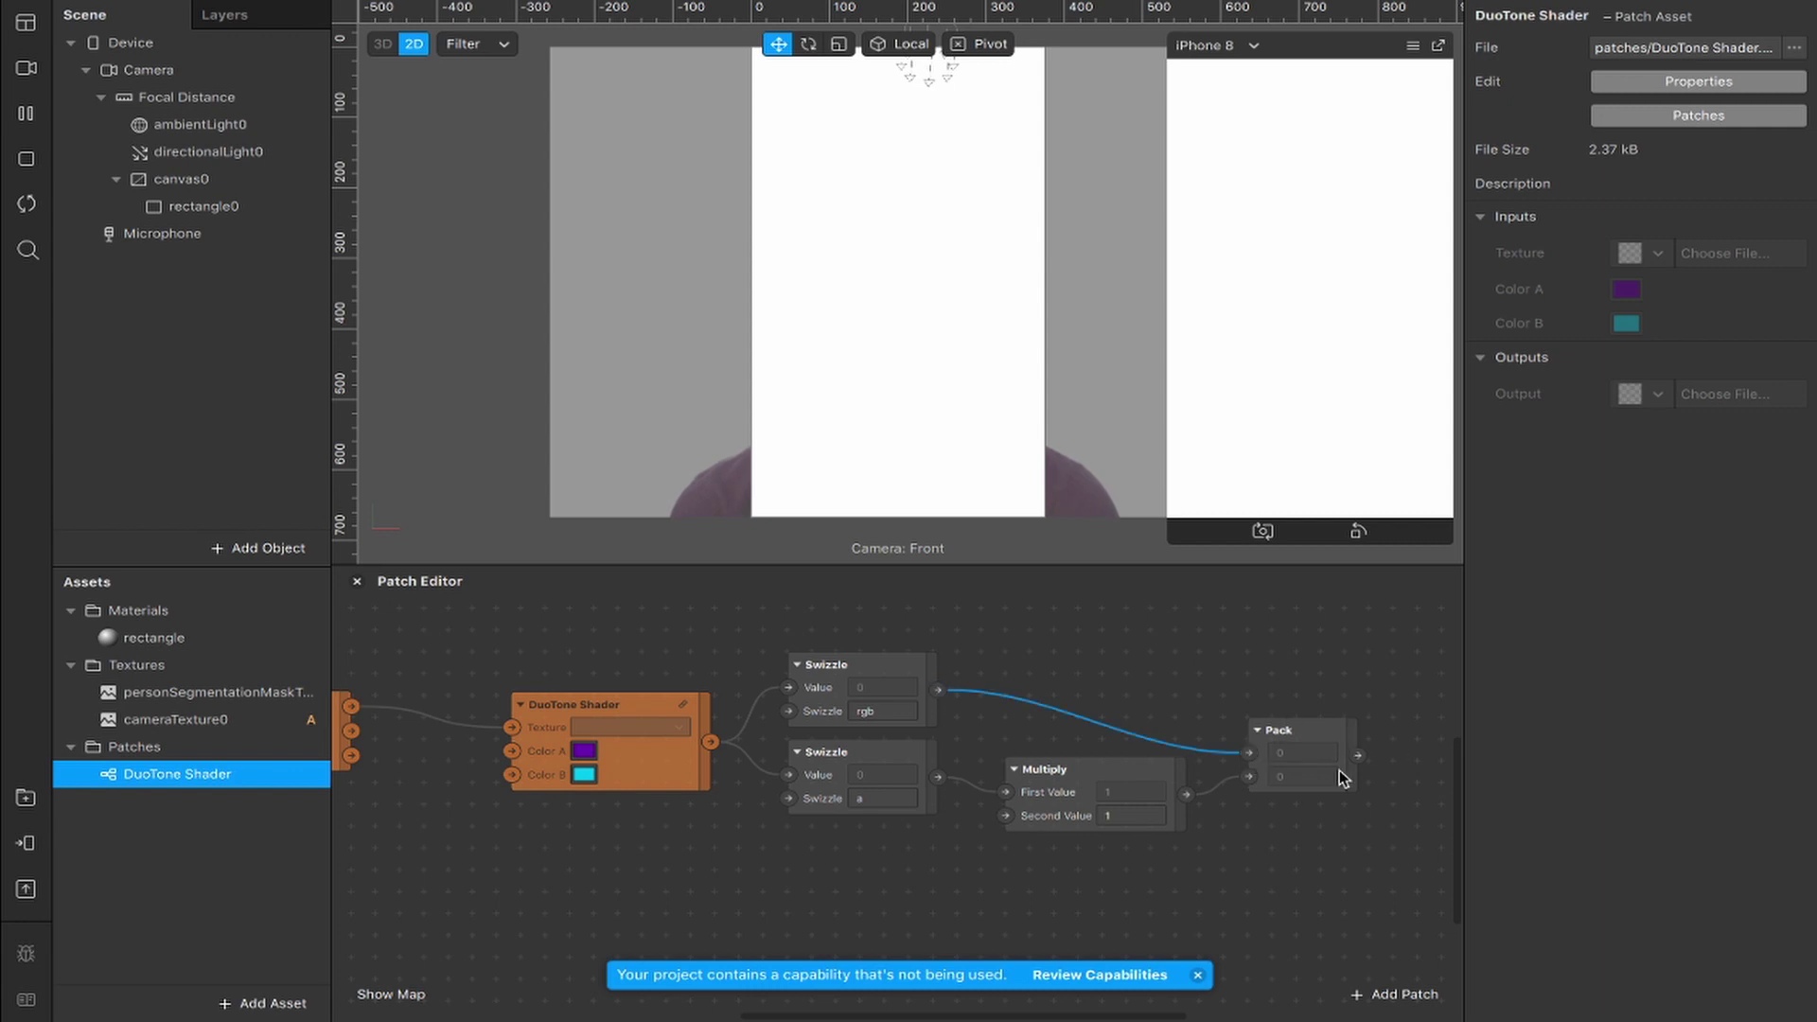
# - Expose the rectangle material's texture as a patch after Pack and use personSegmentationMaskTexture as alpha
pyautogui.click(136, 635)
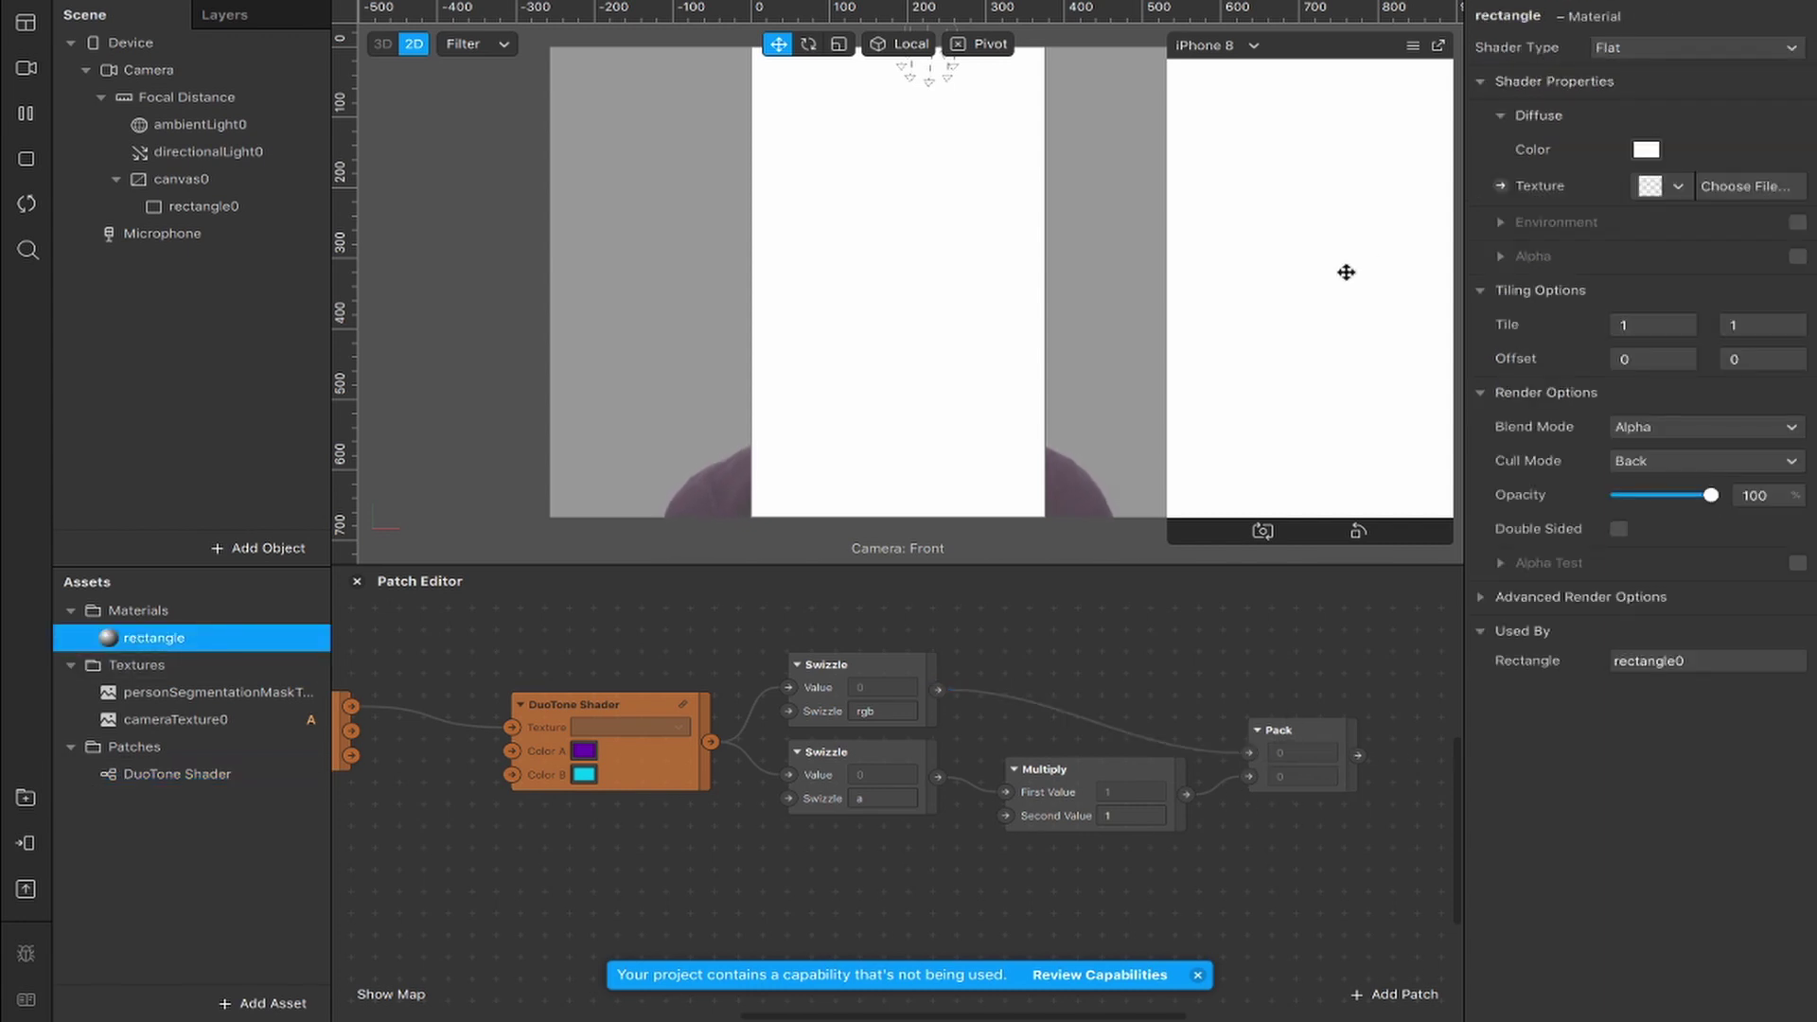
pyautogui.click(1501, 186)
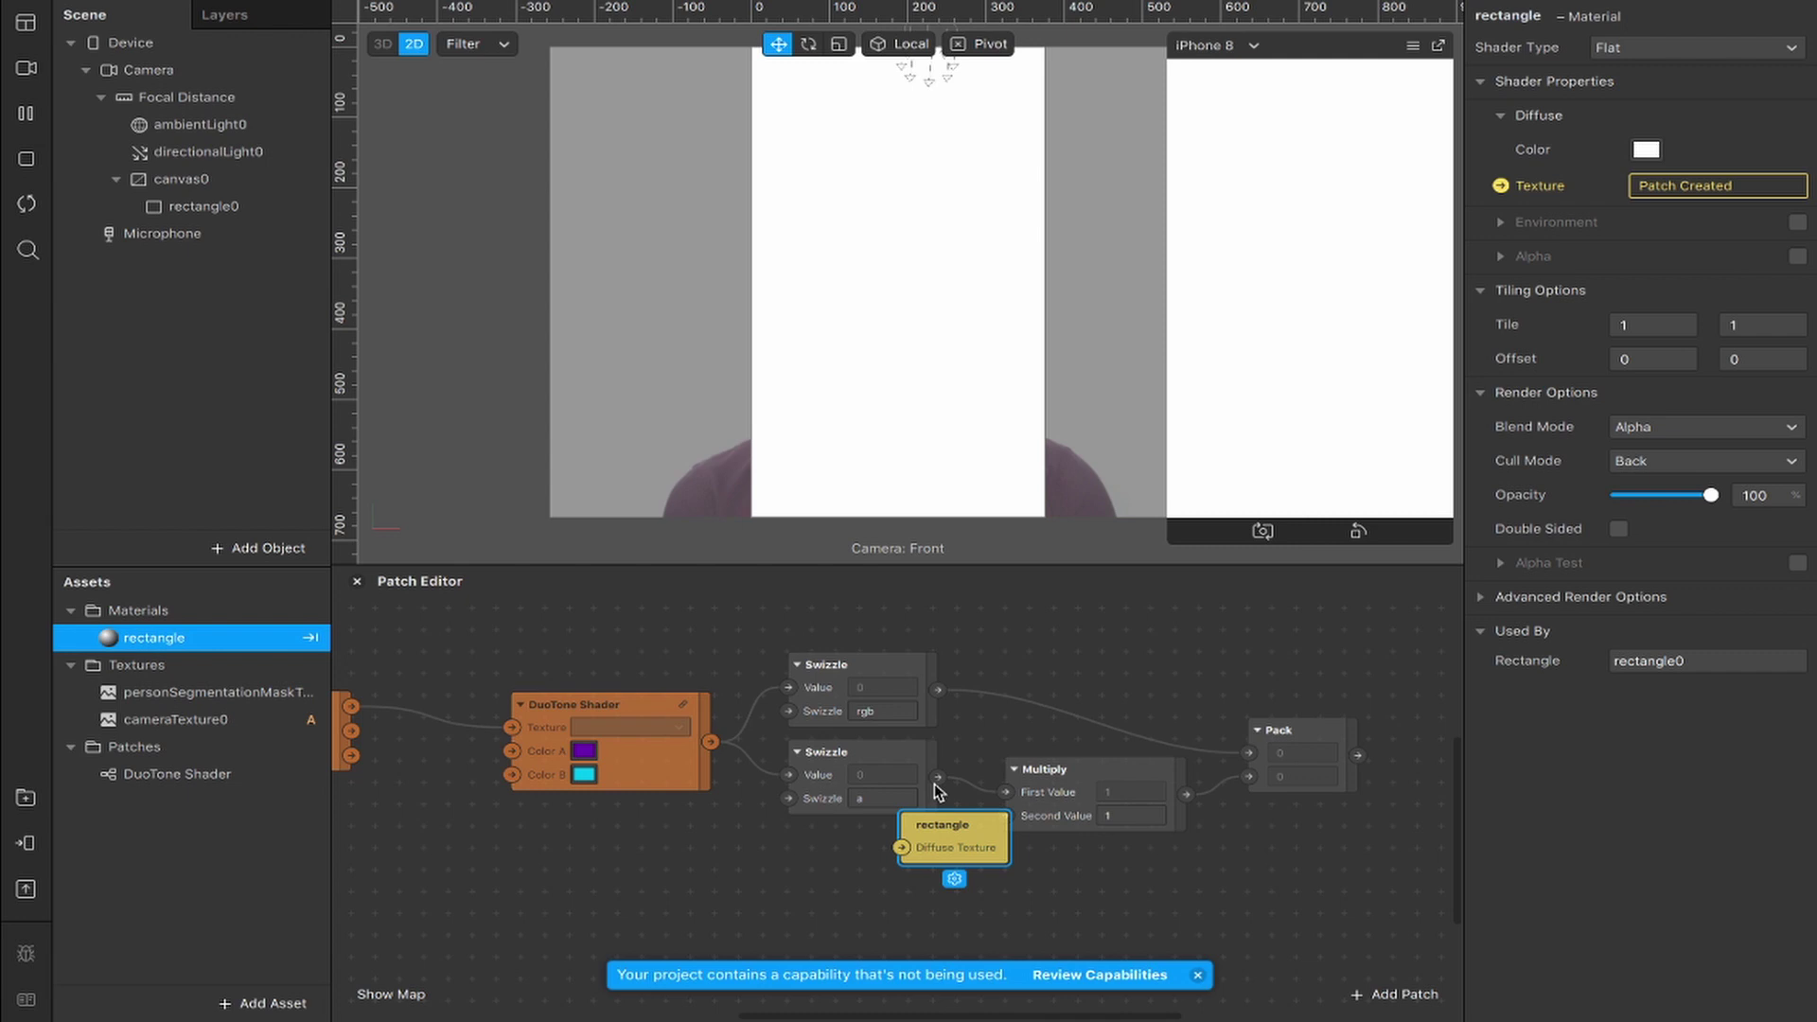
pyautogui.moveTo(957, 832)
pyautogui.mouseDown()
pyautogui.moveTo(1459, 747)
pyautogui.moveTo(1393, 753)
pyautogui.mouseUp()
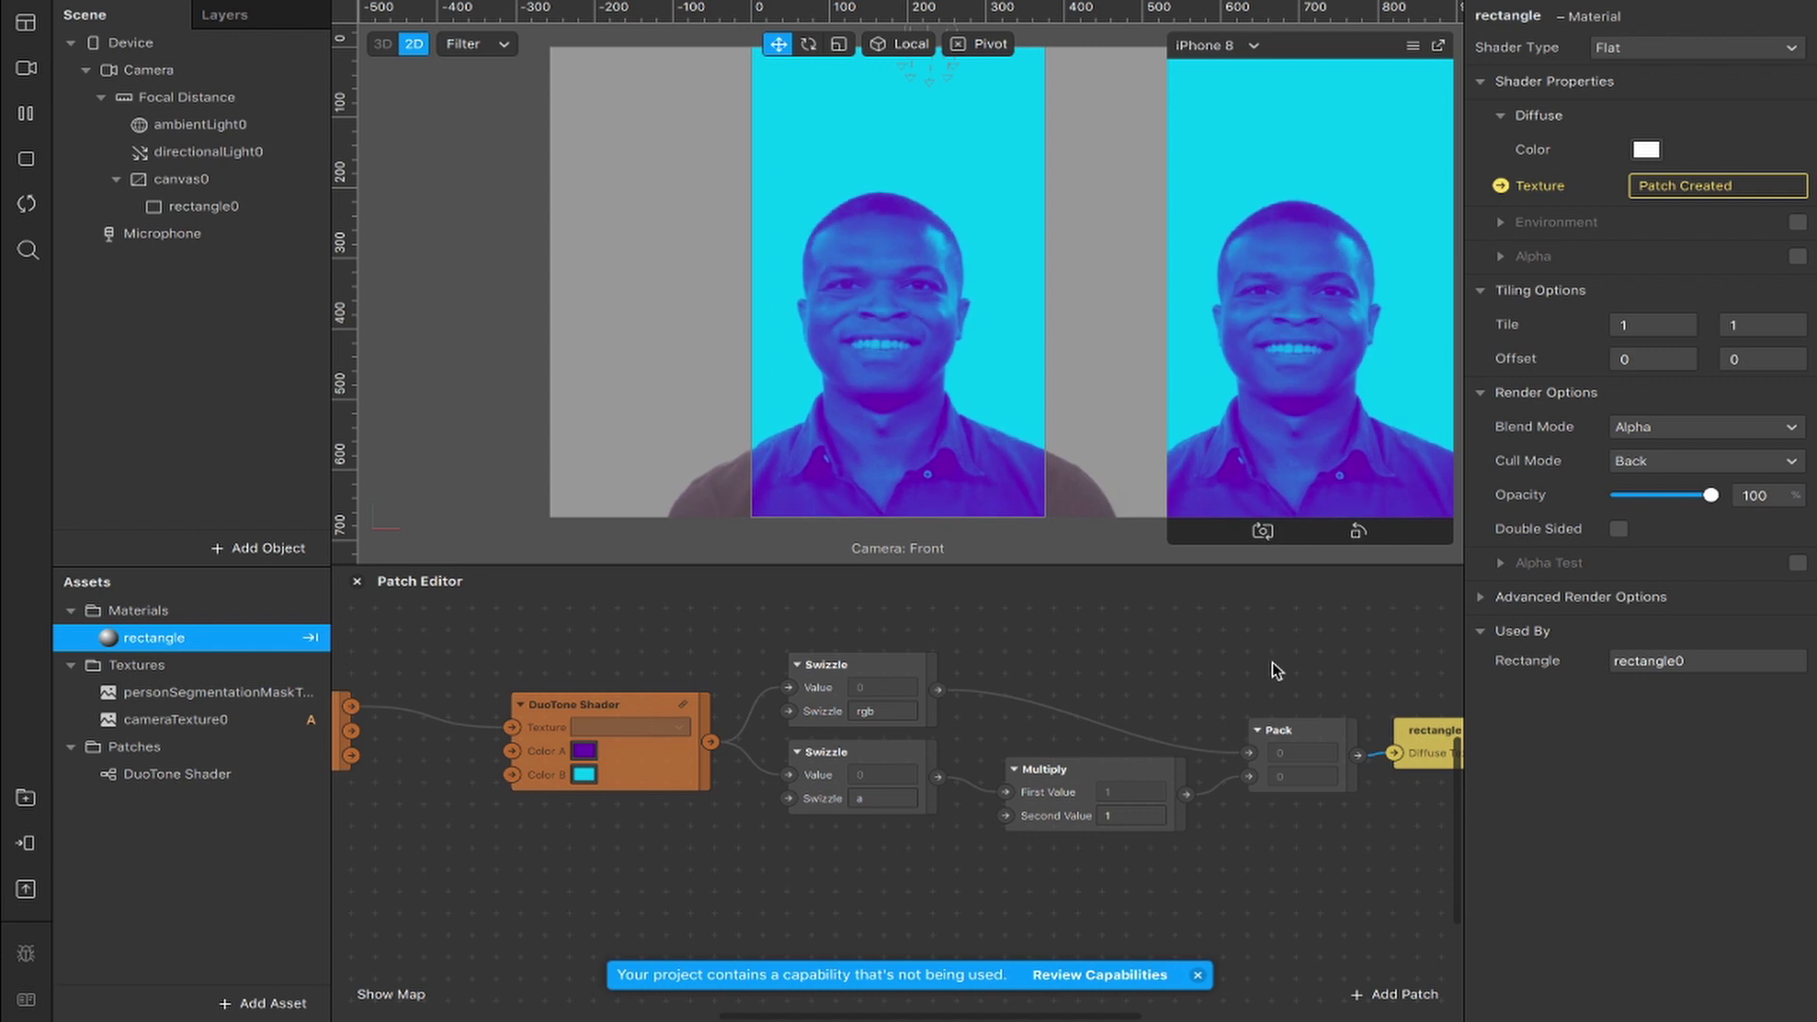
pyautogui.click(1797, 256)
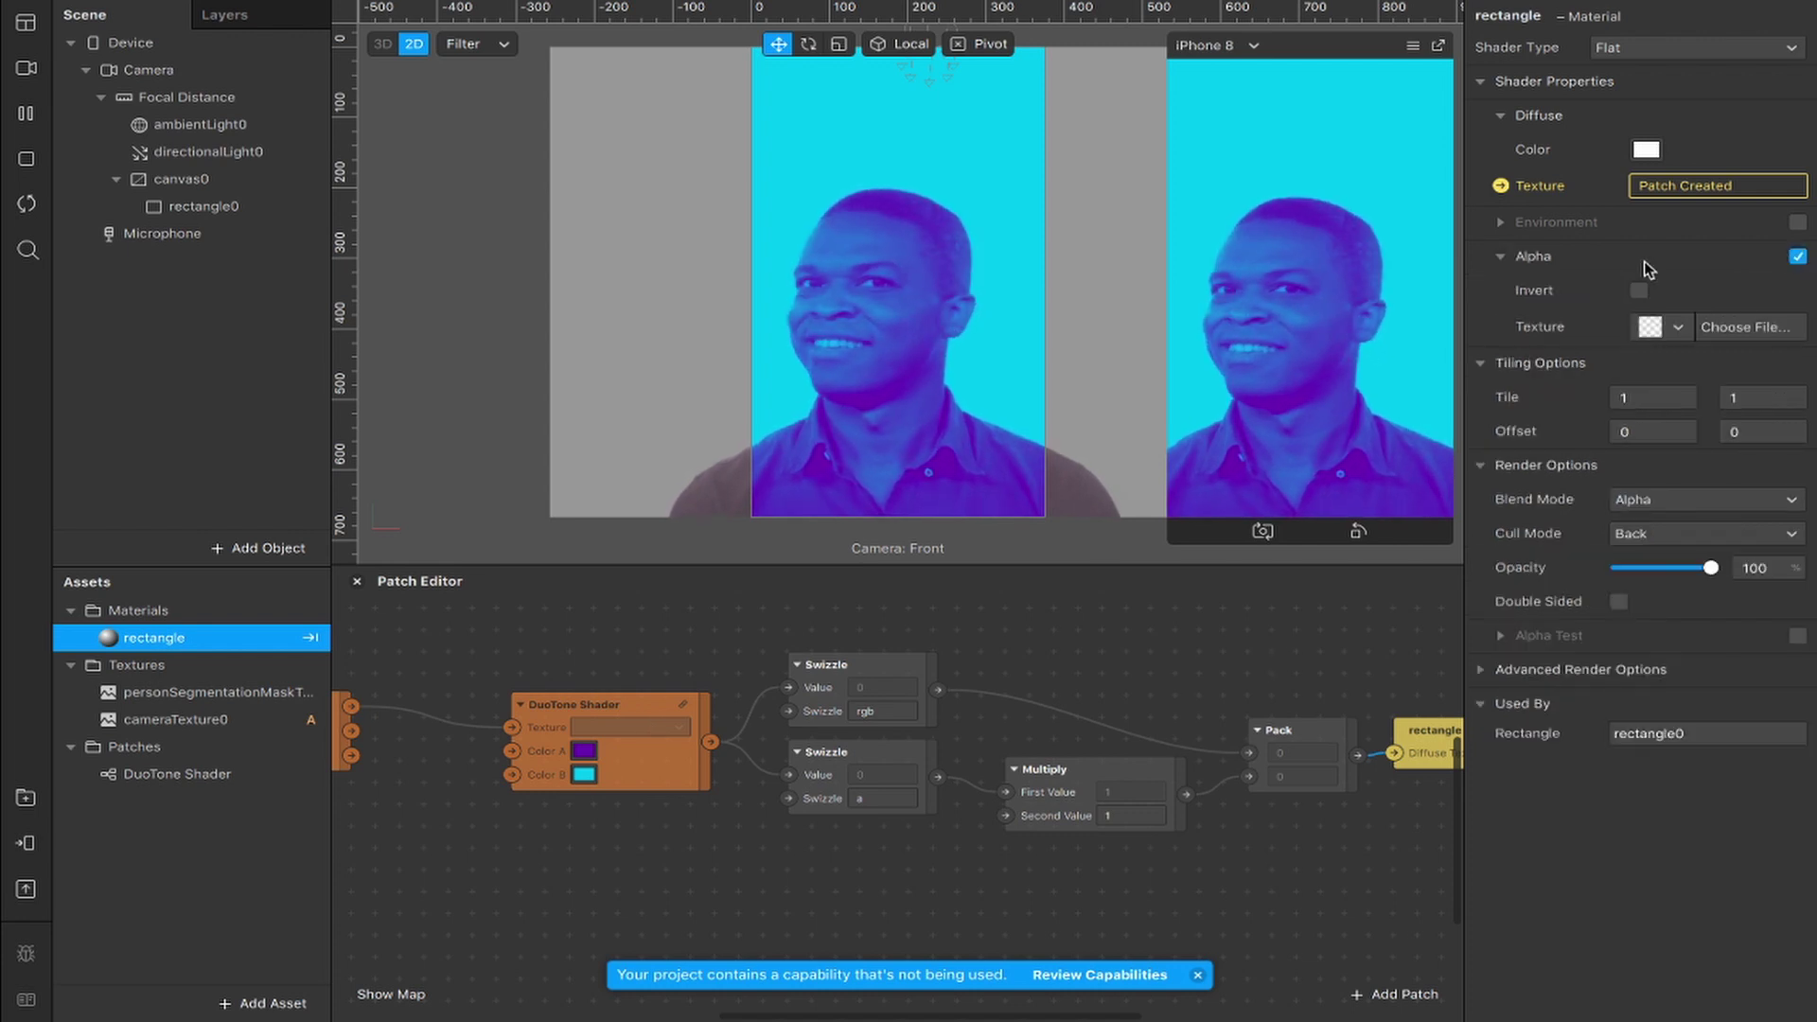
pyautogui.click(1655, 325)
pyautogui.click(1615, 371)
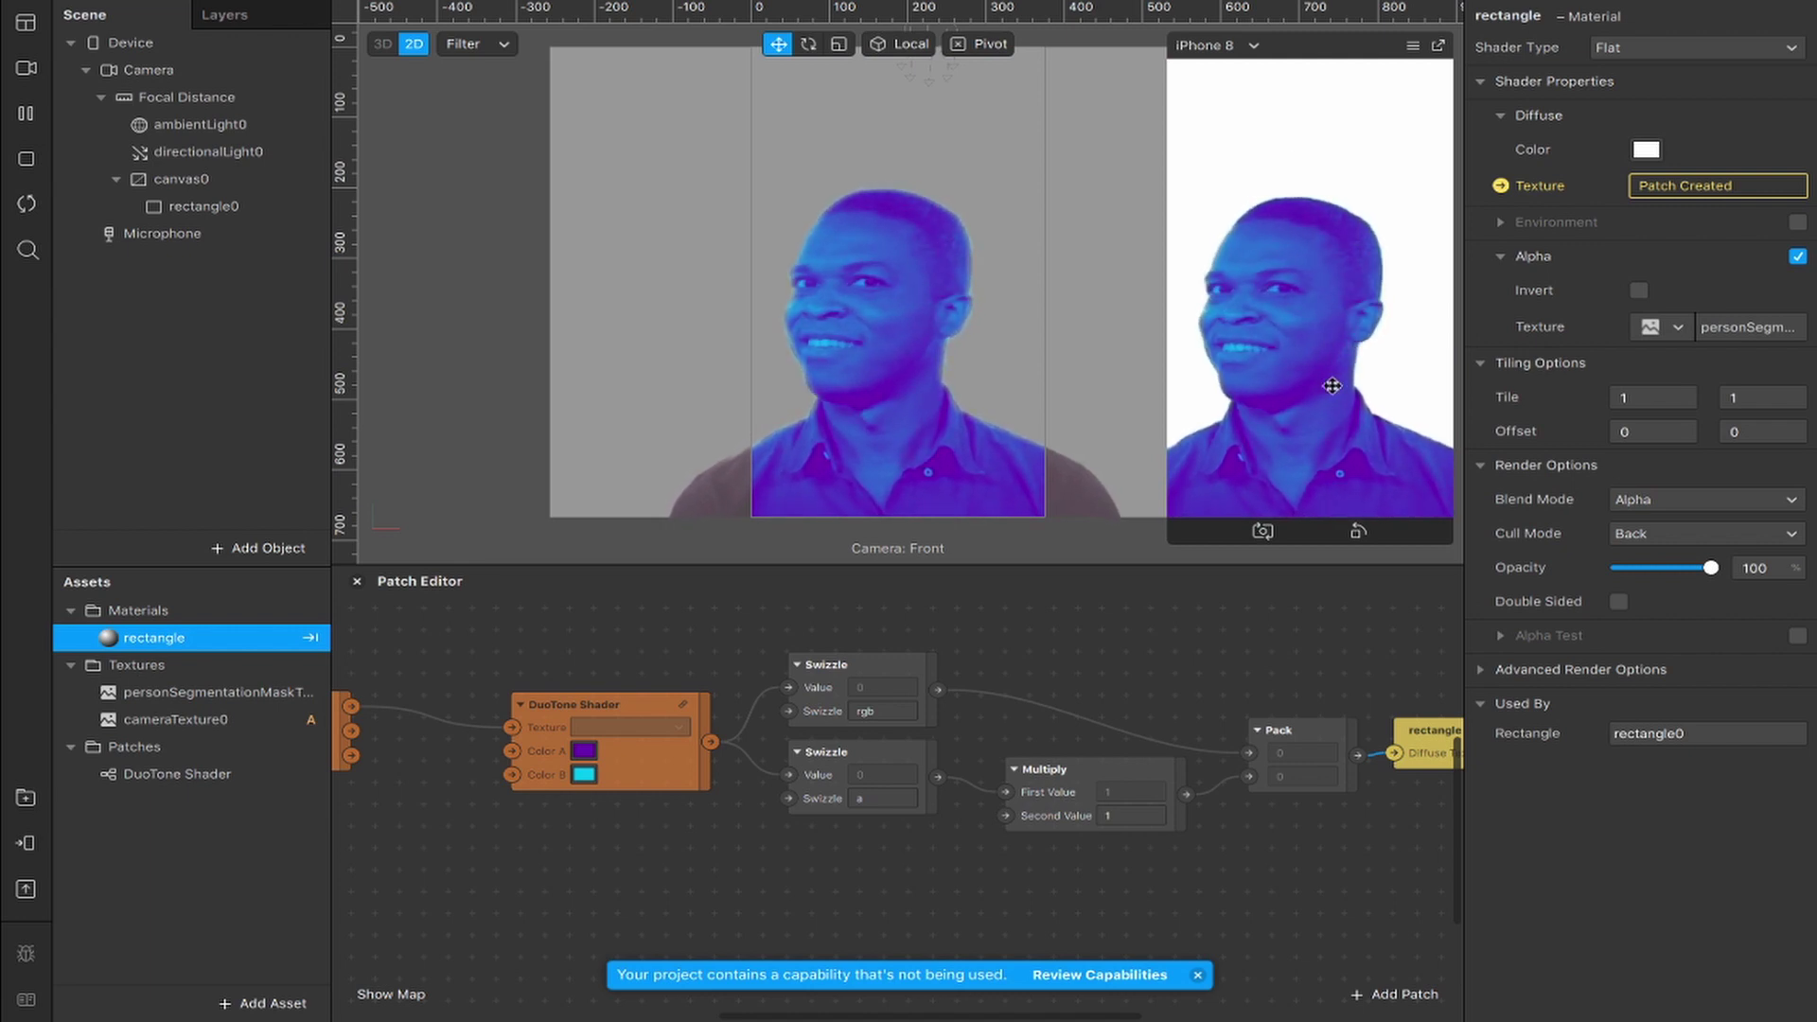
# - Add a Loop Animation driving a Number Transition wired into Multiply's Second Value
pyautogui.rightClick(730, 809)
pyautogui.write('loop')
pyautogui.press('Return')
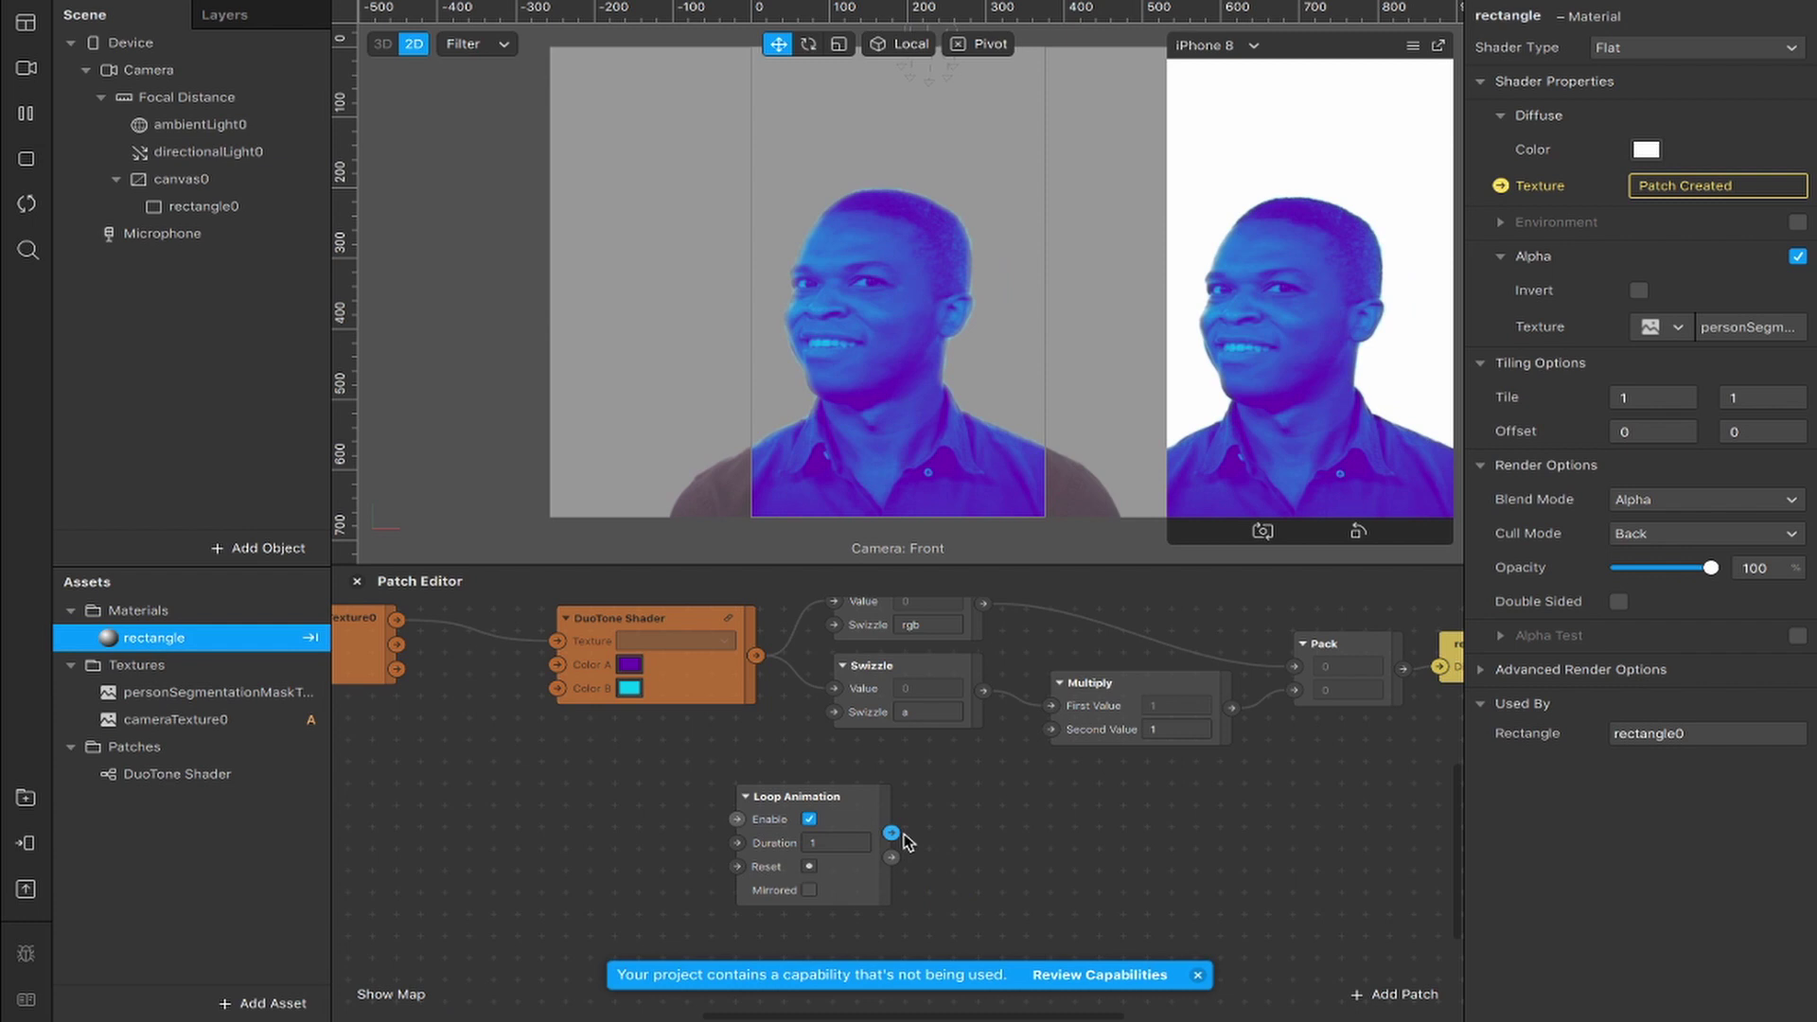
pyautogui.moveTo(891, 833); pyautogui.dragTo(977, 820)
pyautogui.write('transition')
pyautogui.press('Return')
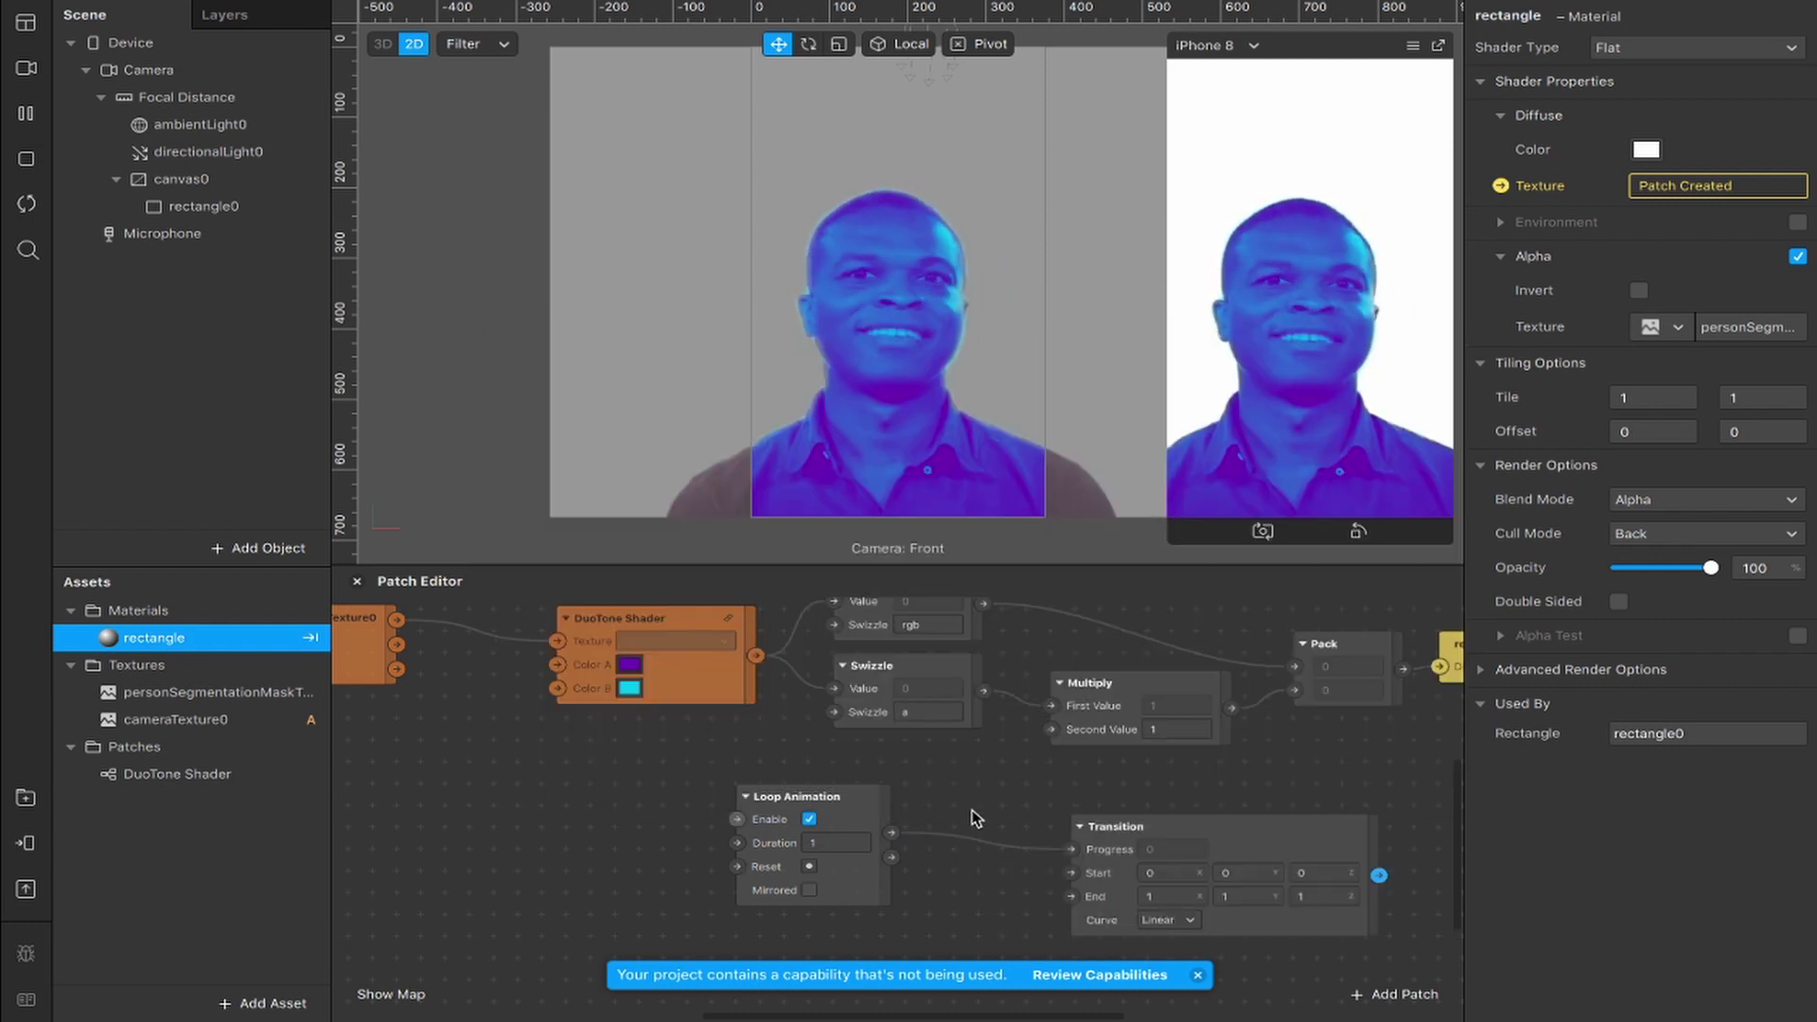
pyautogui.moveTo(1224, 814); pyautogui.dragTo(1111, 831)
pyautogui.click(1111, 922)
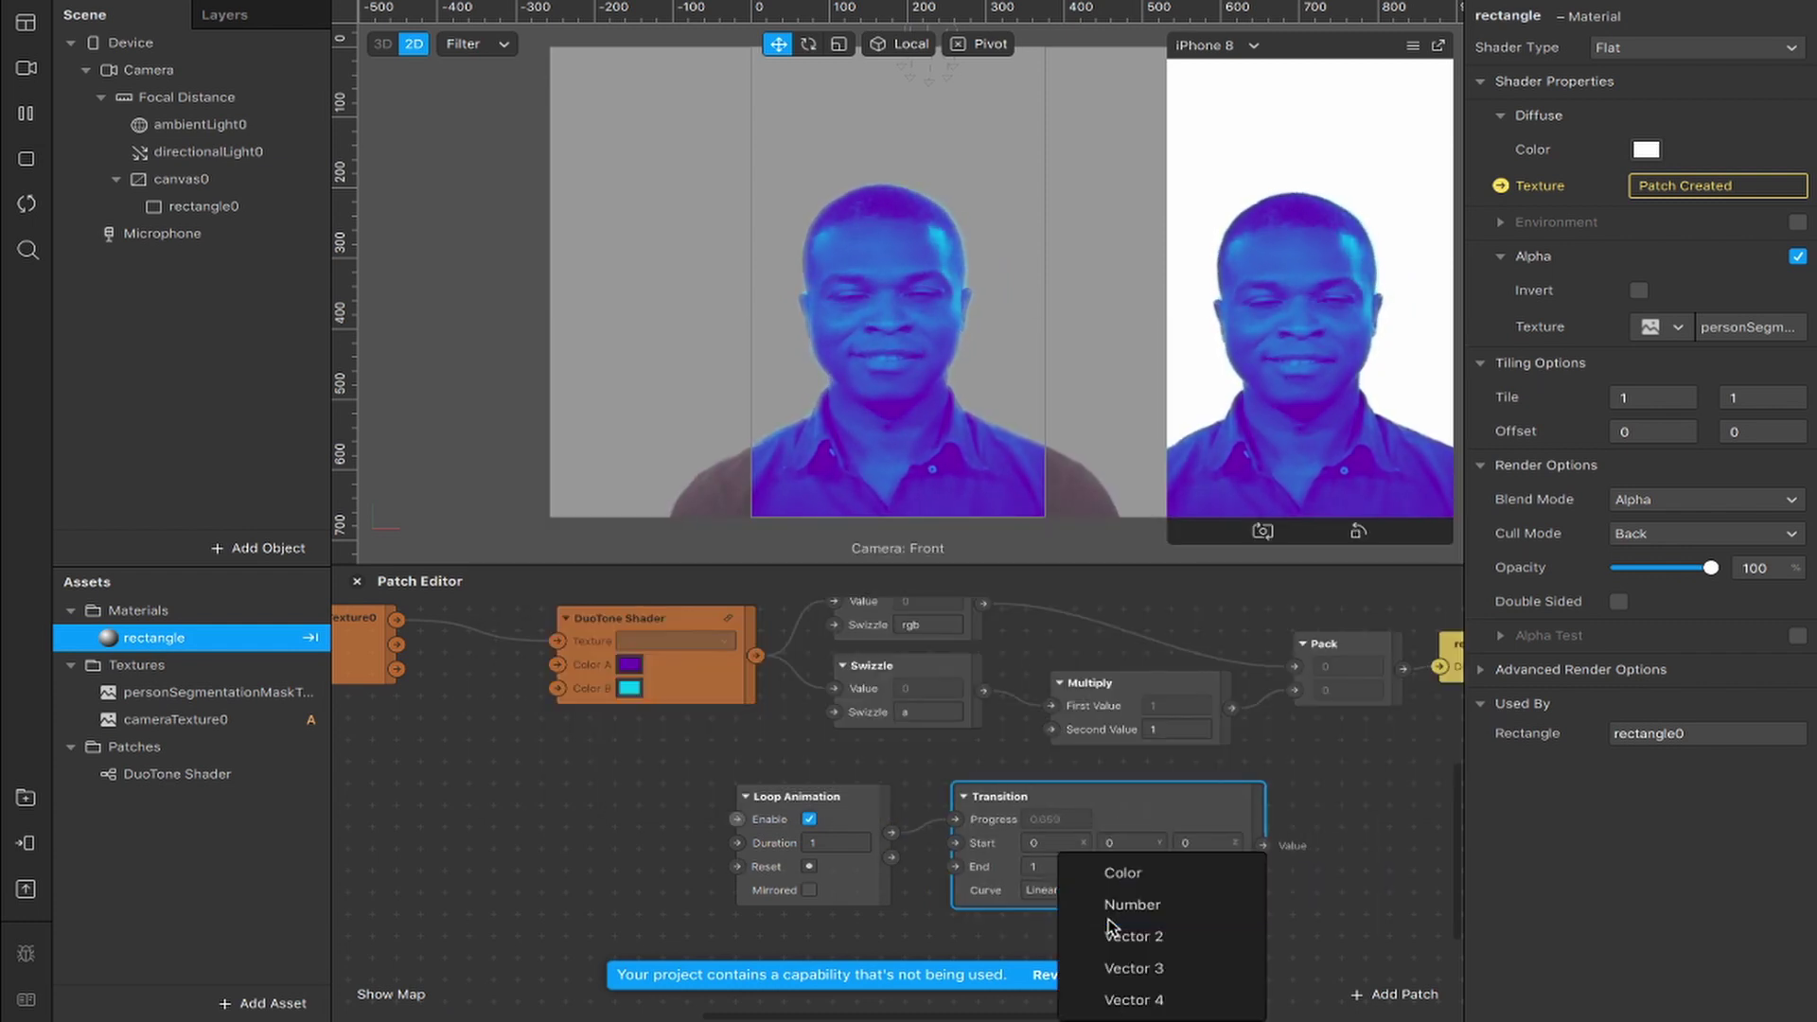
pyautogui.click(1132, 873)
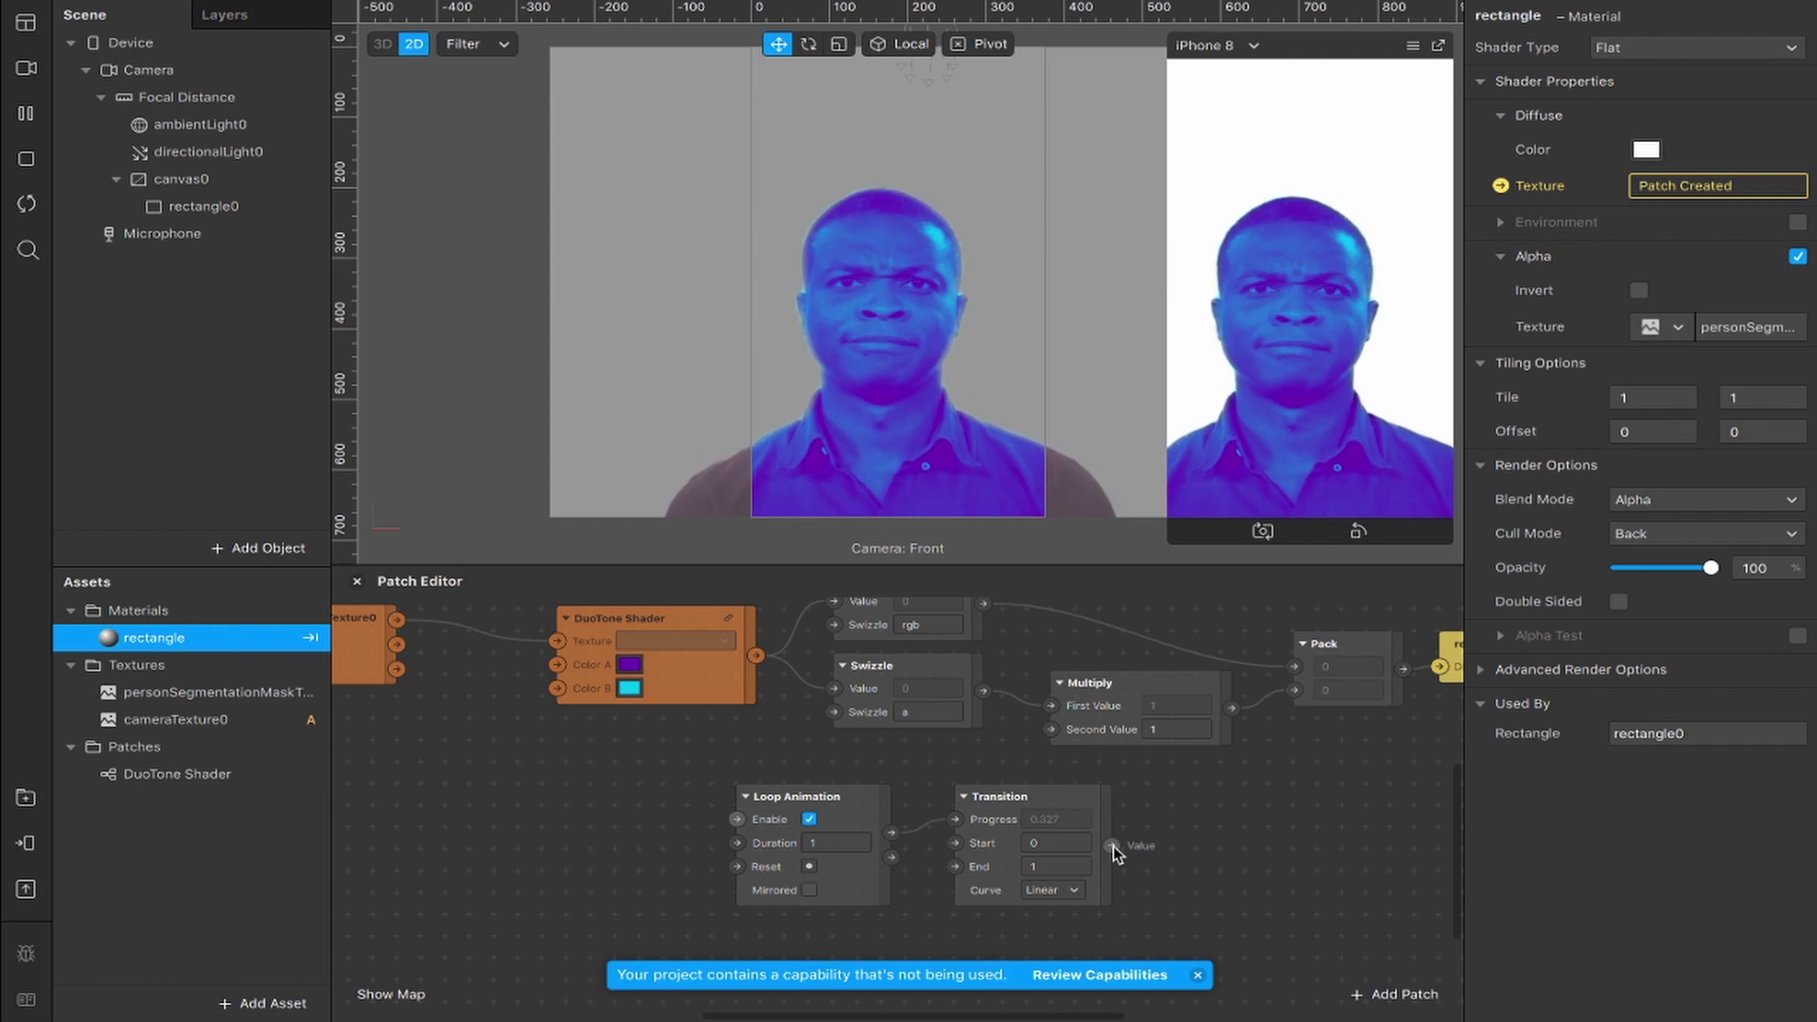
pyautogui.moveTo(1112, 845); pyautogui.dragTo(1048, 731)
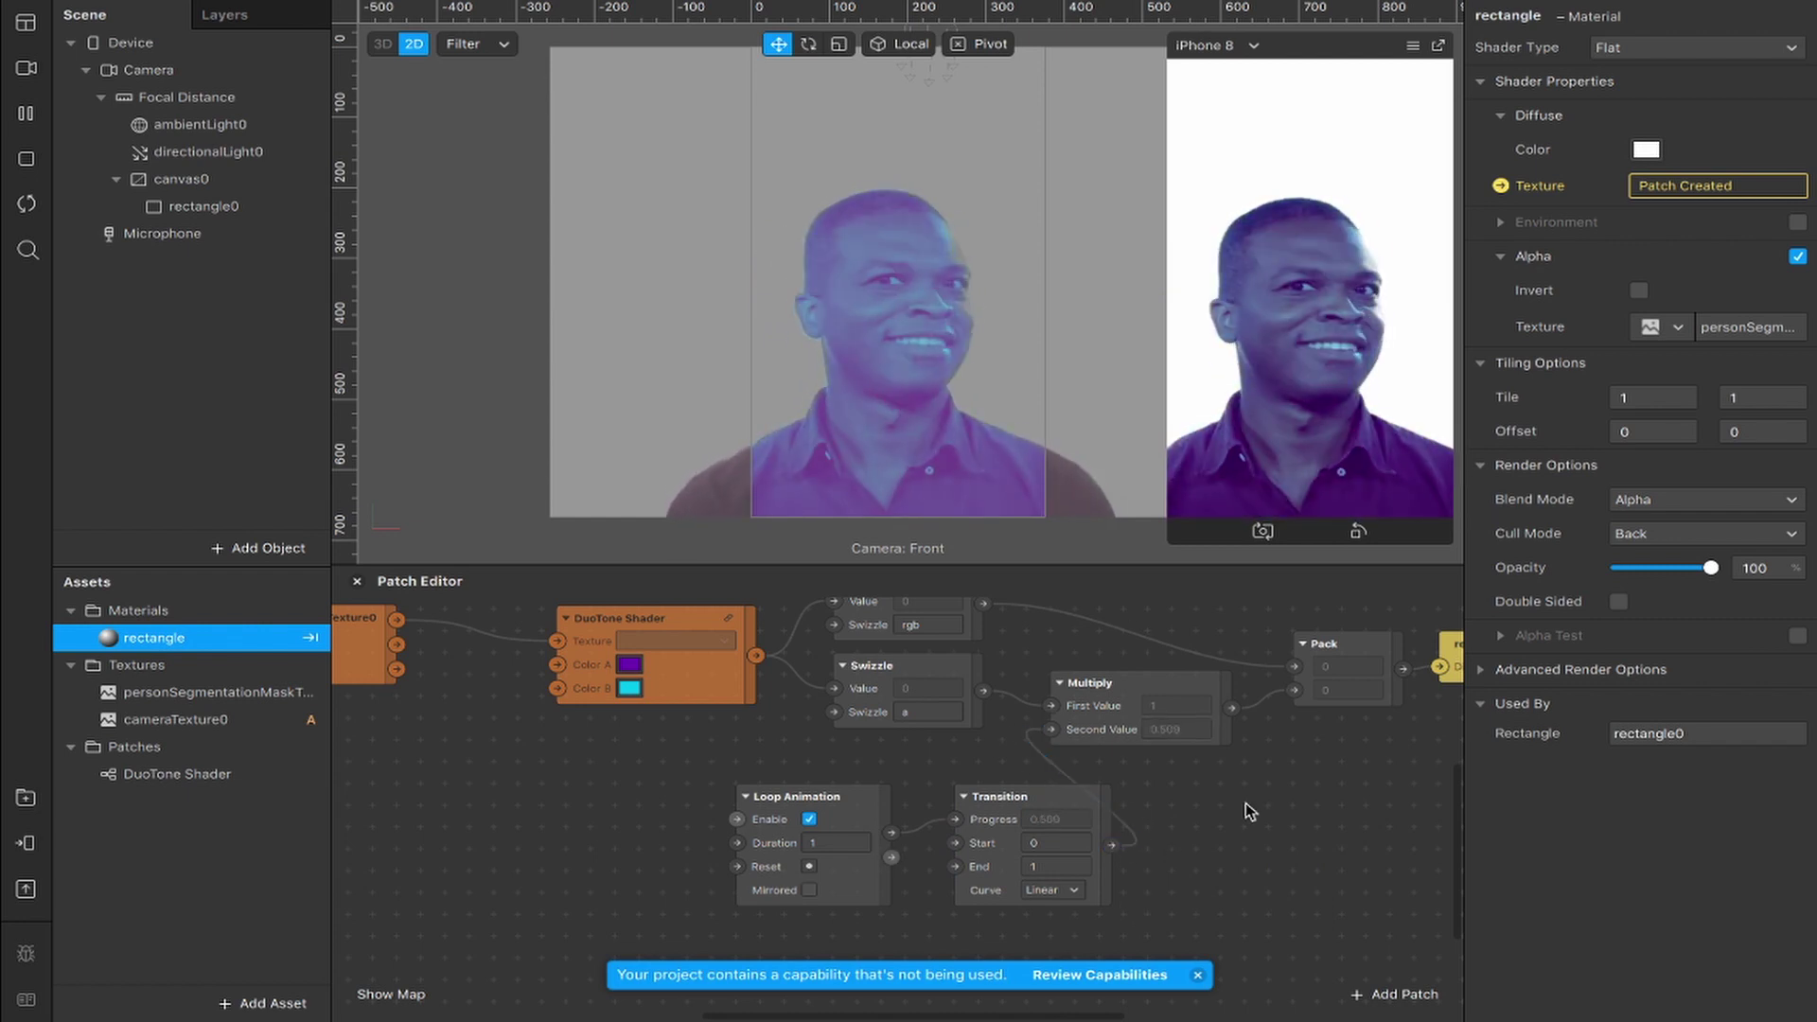
# - Set the Loop Animation Duration to 2.5 seconds and make it Mirrored
pyautogui.click(841, 843)
pyautogui.write('2.5')
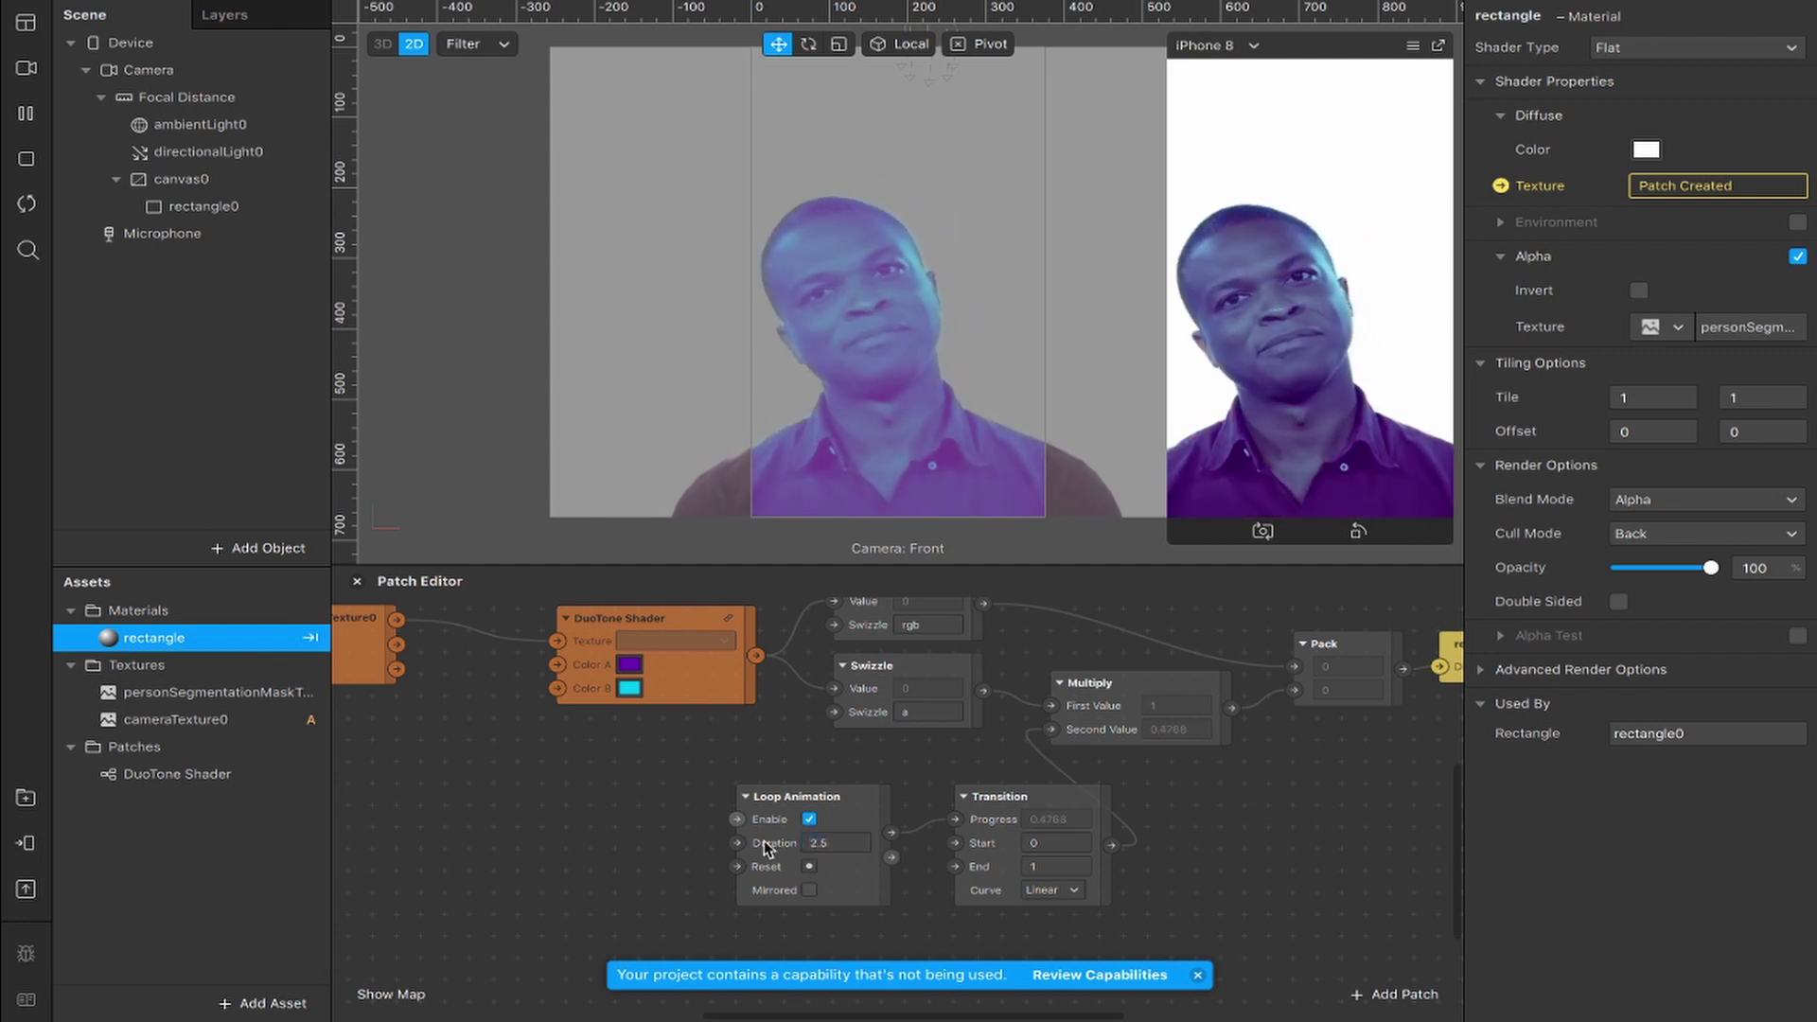
pyautogui.press('Return')
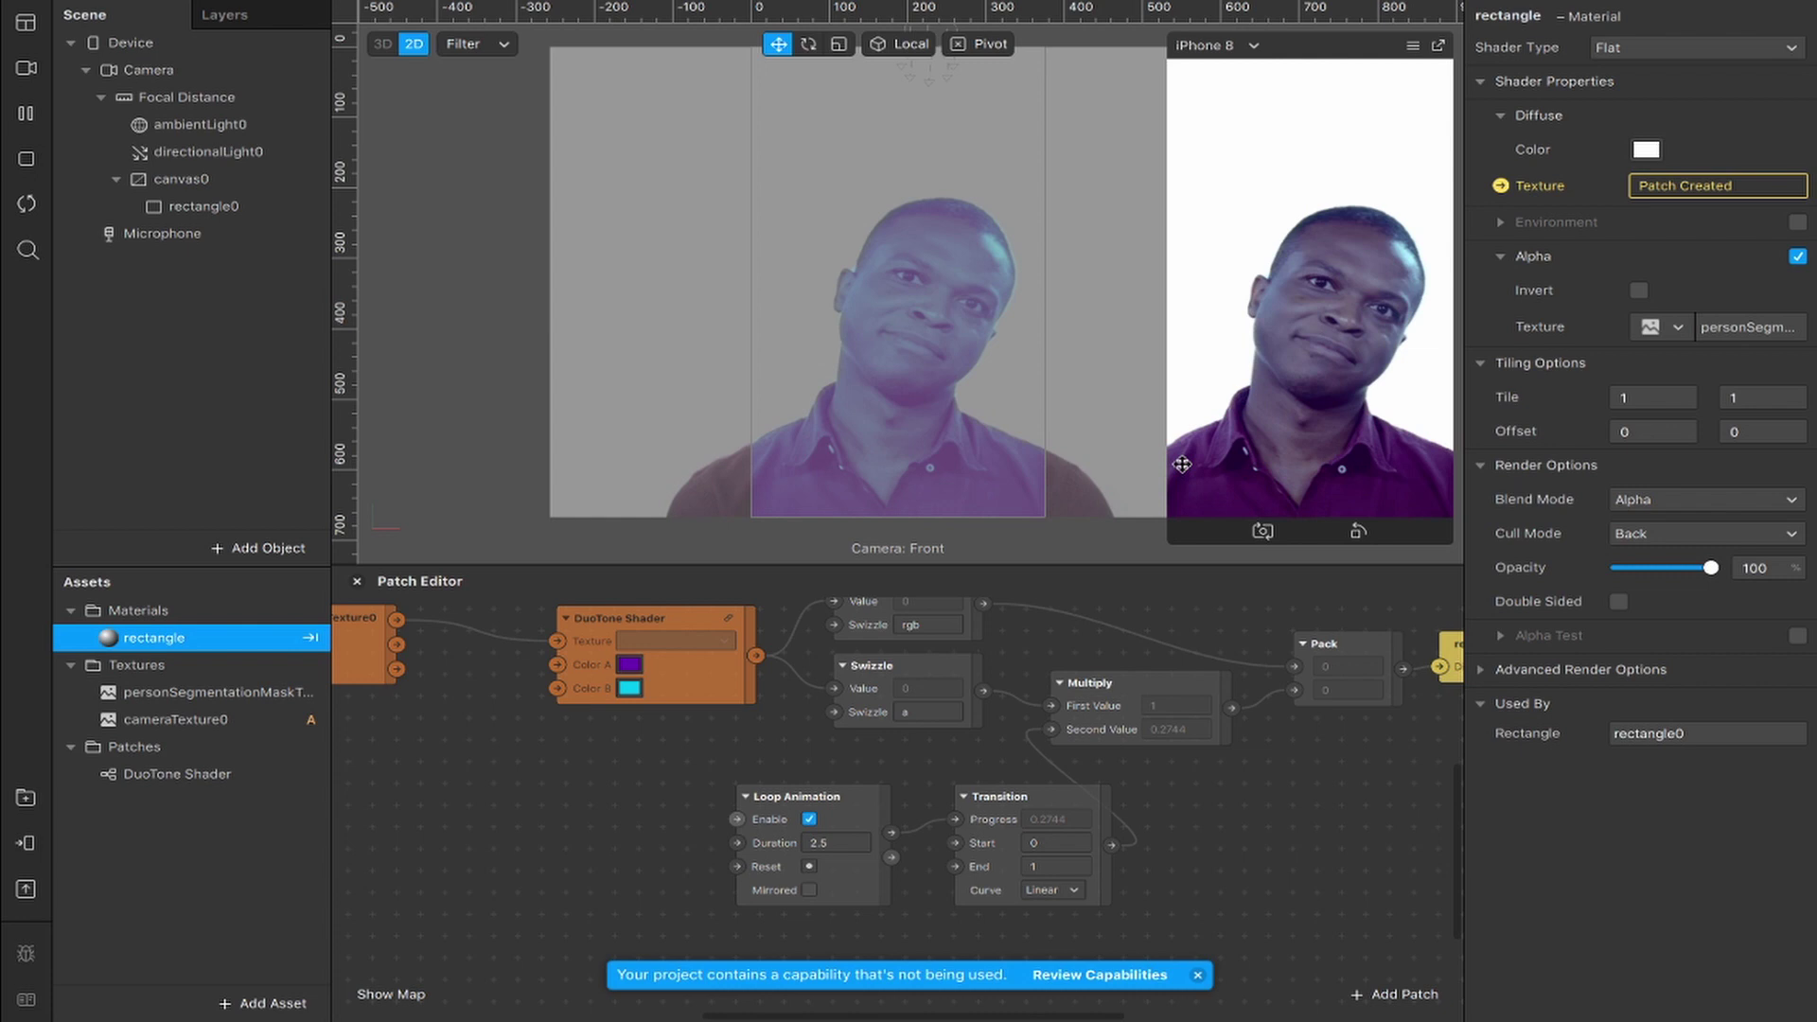
pyautogui.click(810, 890)
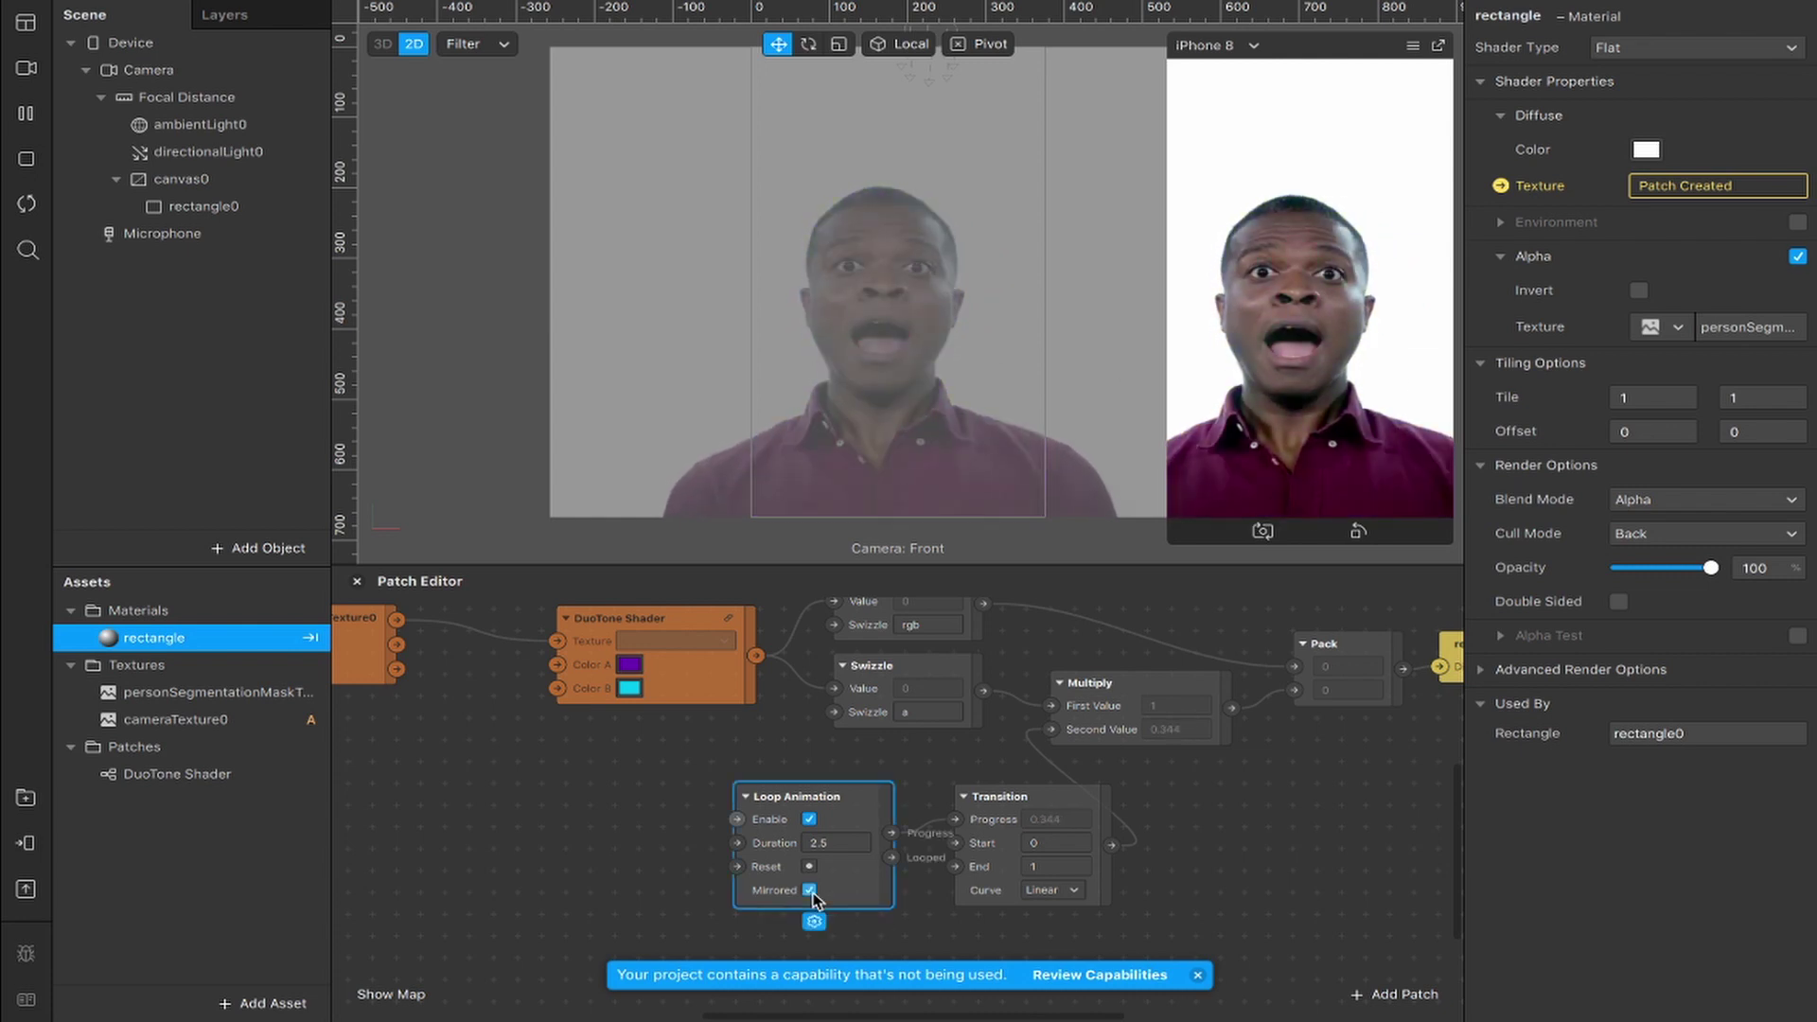
# - Set Duotone Color A to spring green and Color B to lemon, then edit the Transition's End value
pyautogui.click(629, 665)
pyautogui.click(197, 511)
pyautogui.click(616, 689)
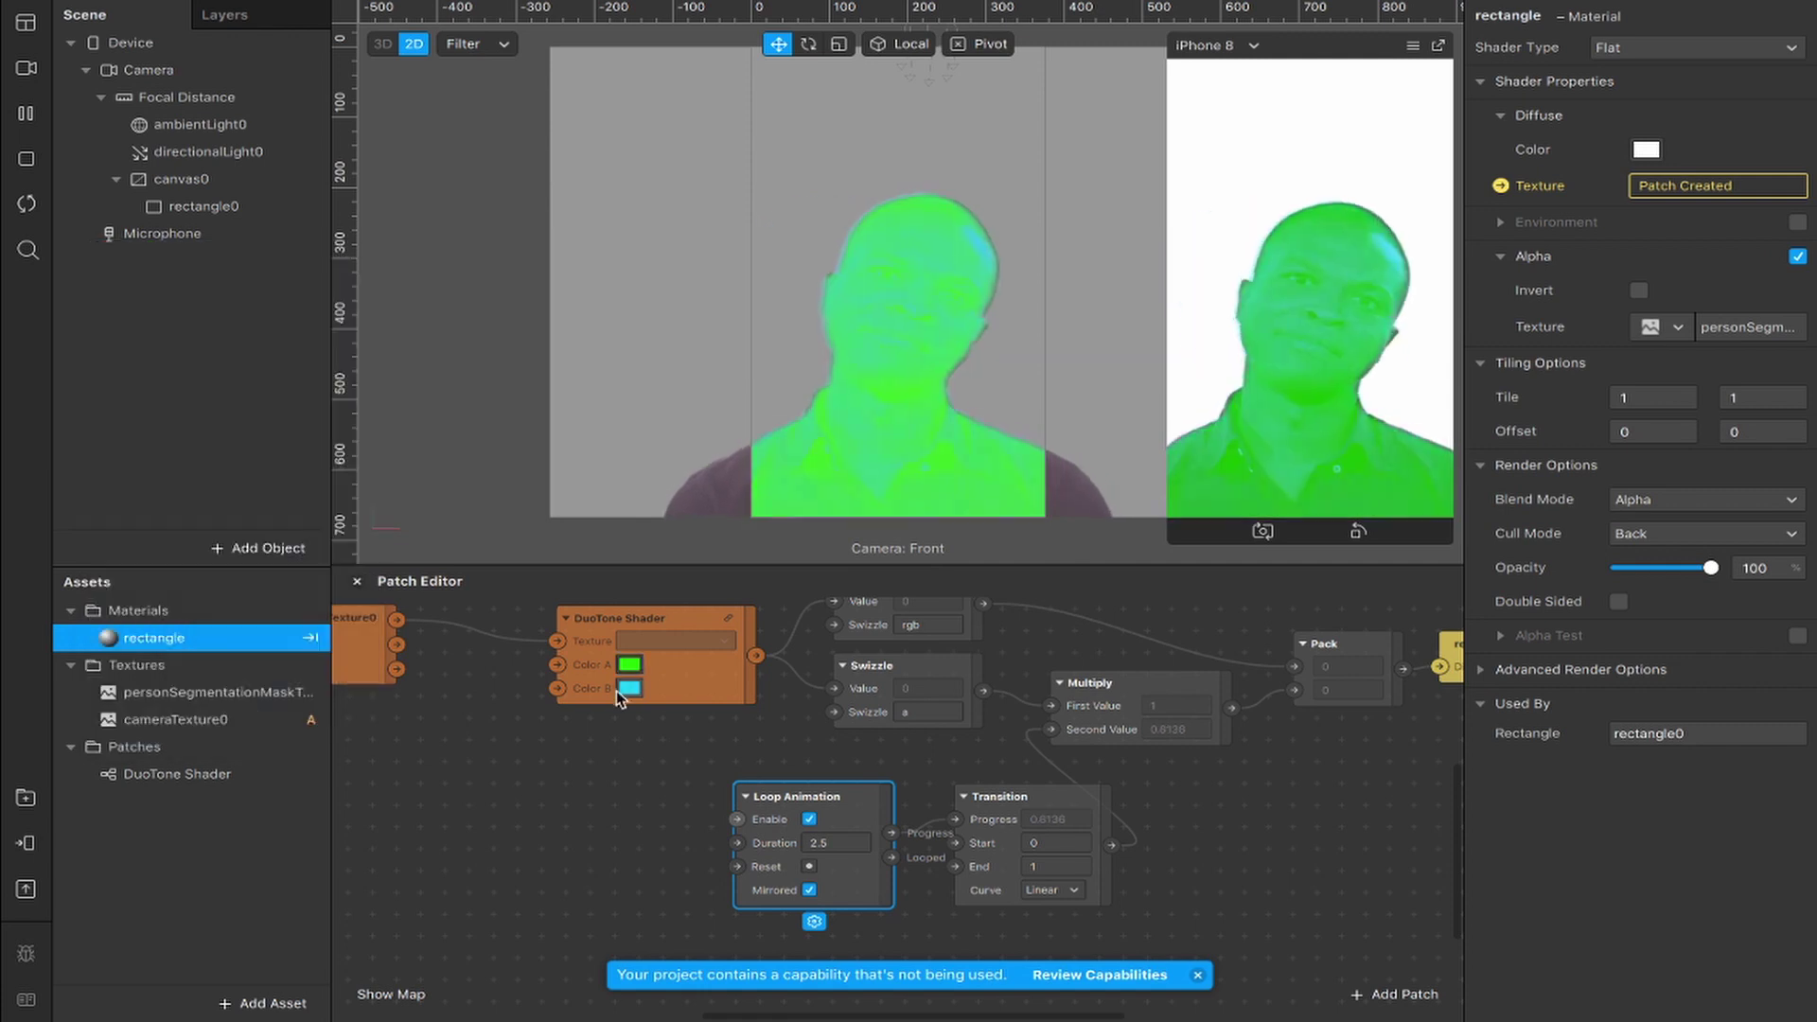
pyautogui.click(629, 688)
pyautogui.click(152, 506)
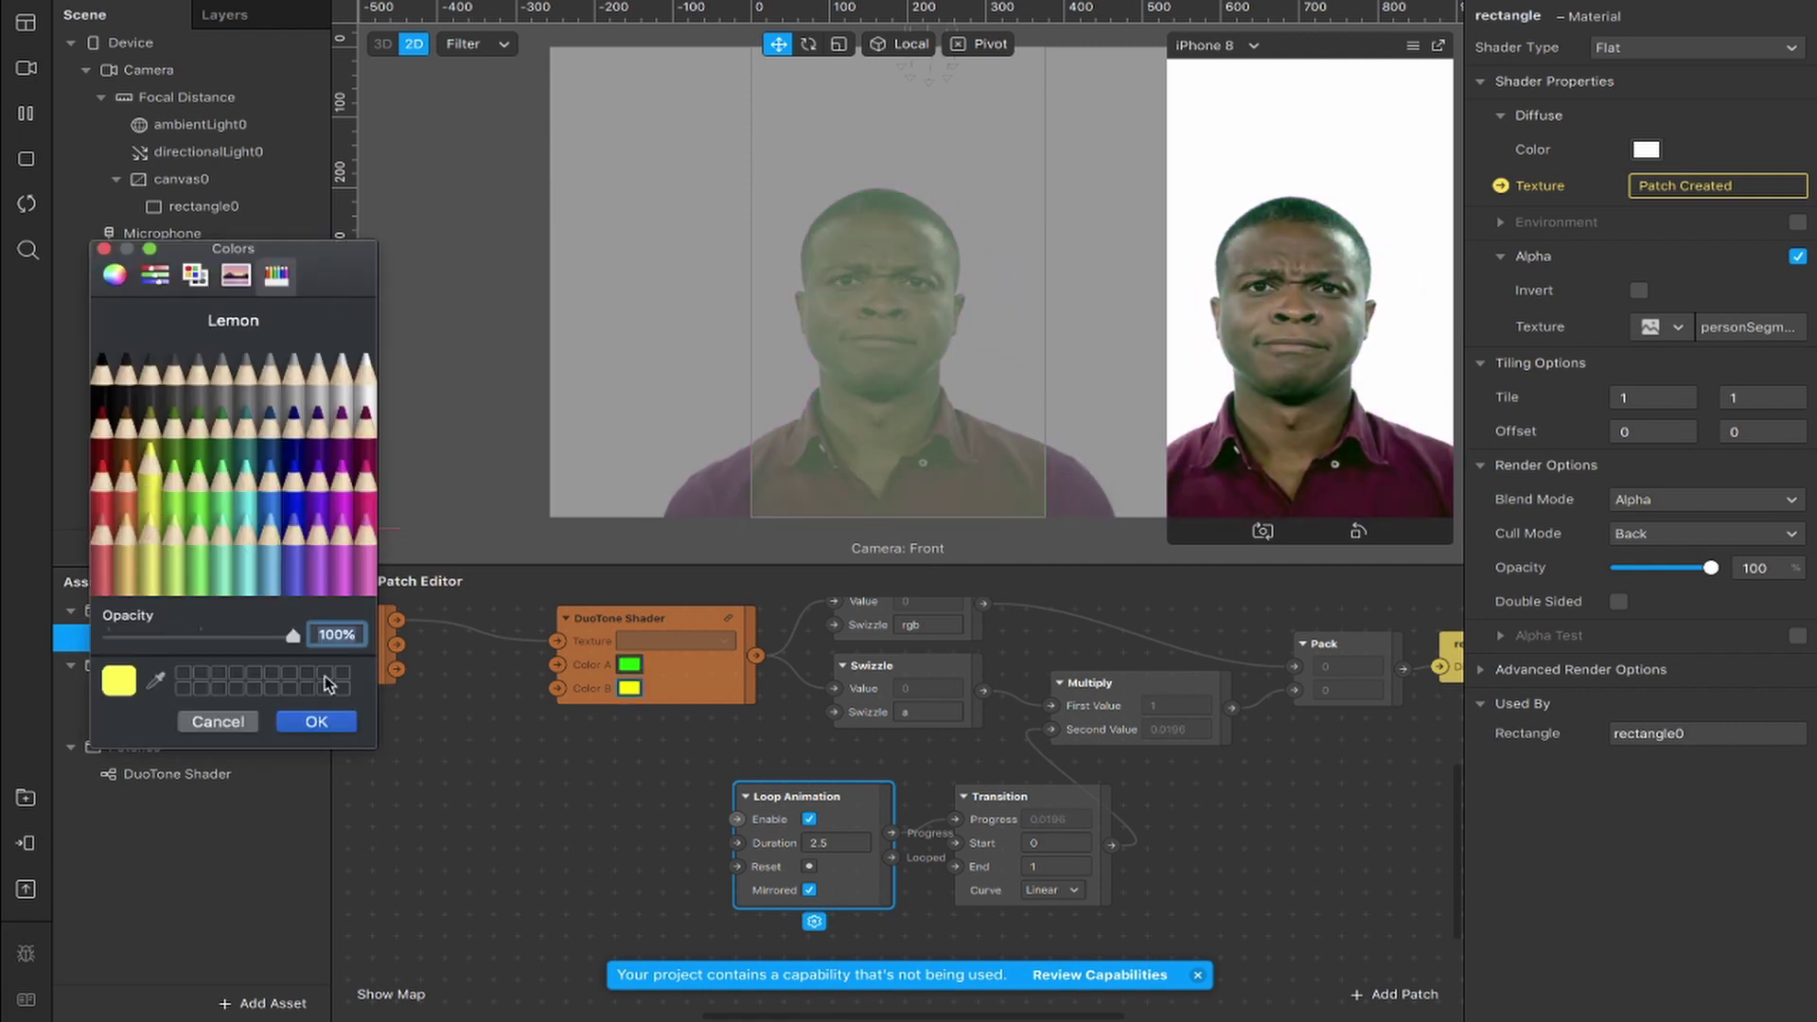
pyautogui.click(316, 721)
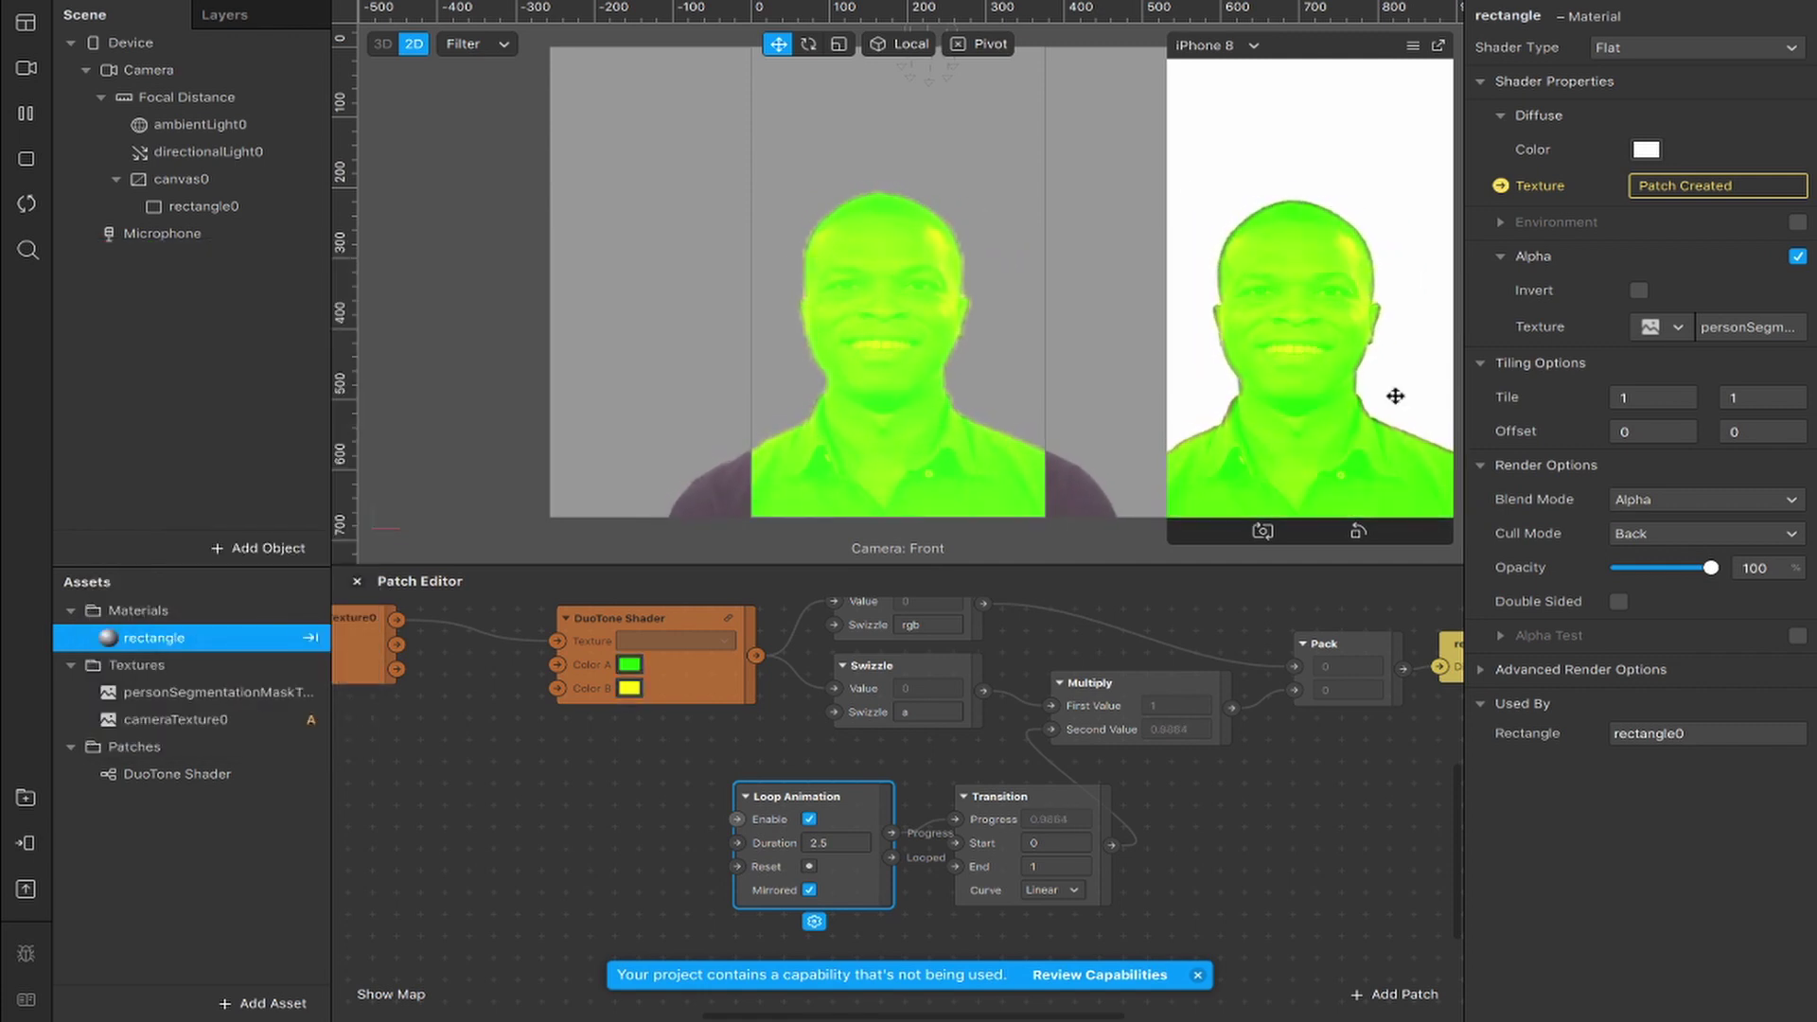
pyautogui.click(1273, 870)
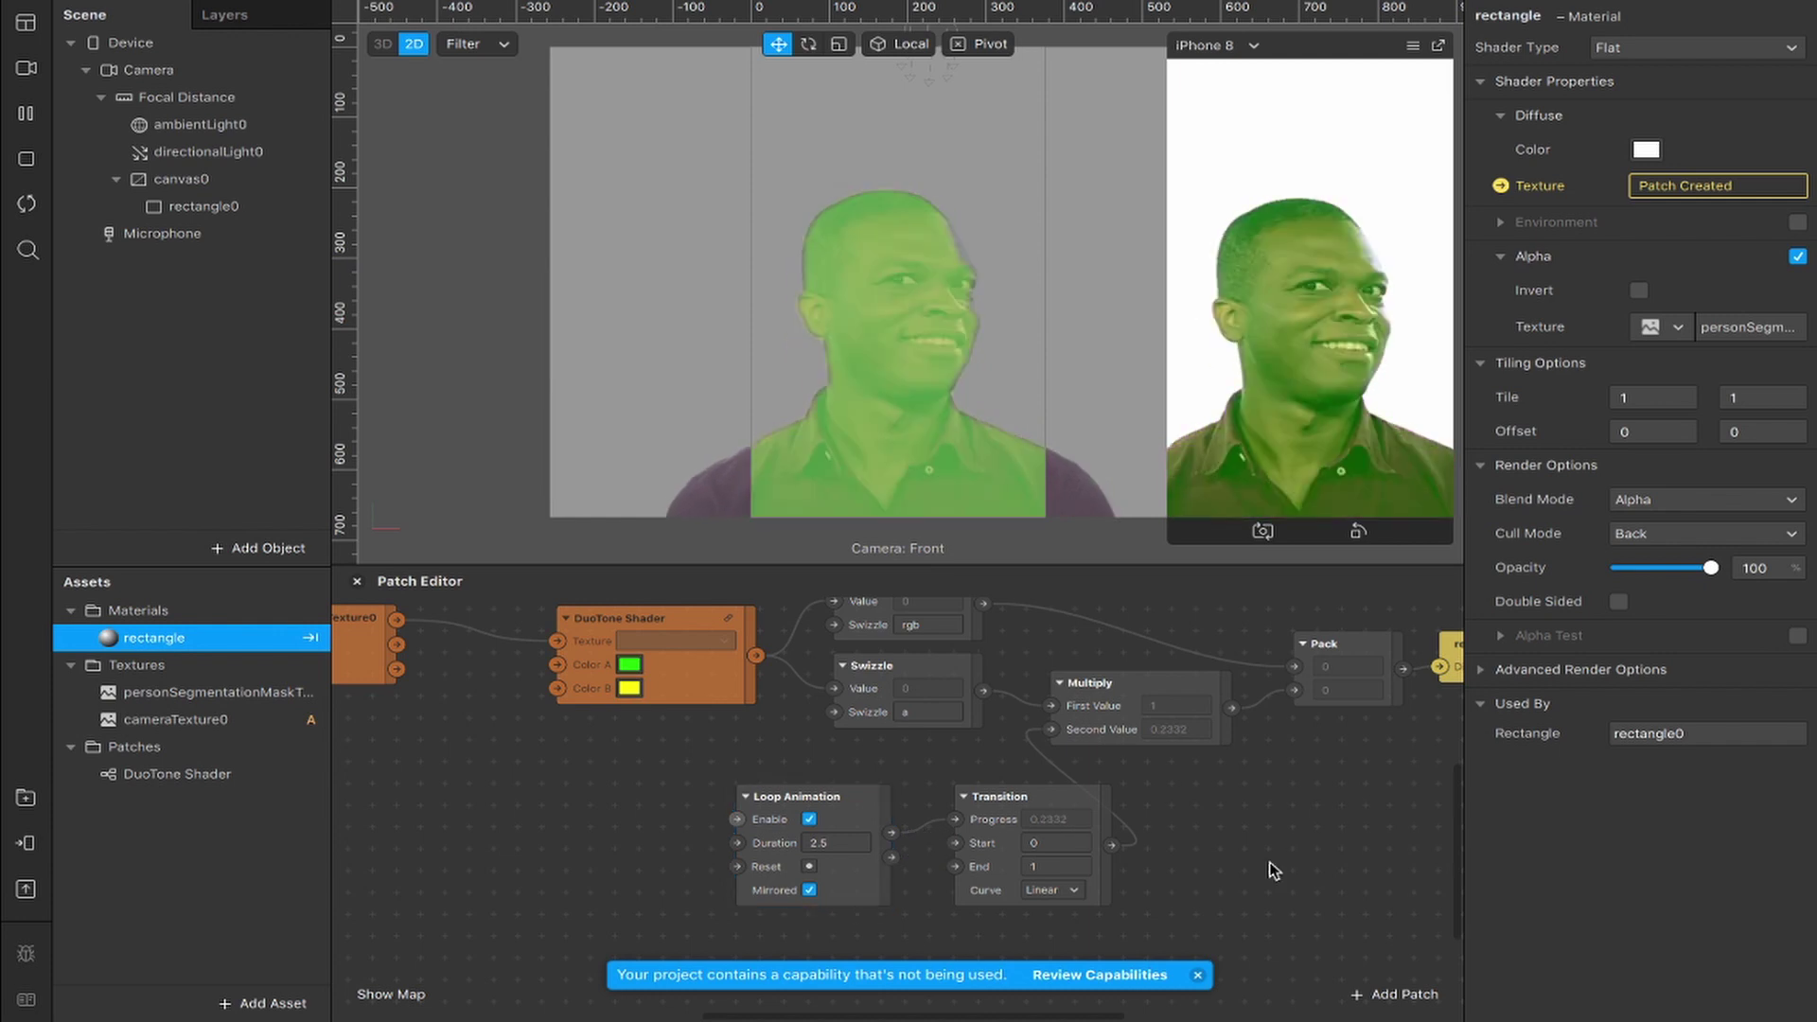
pyautogui.click(1040, 863)
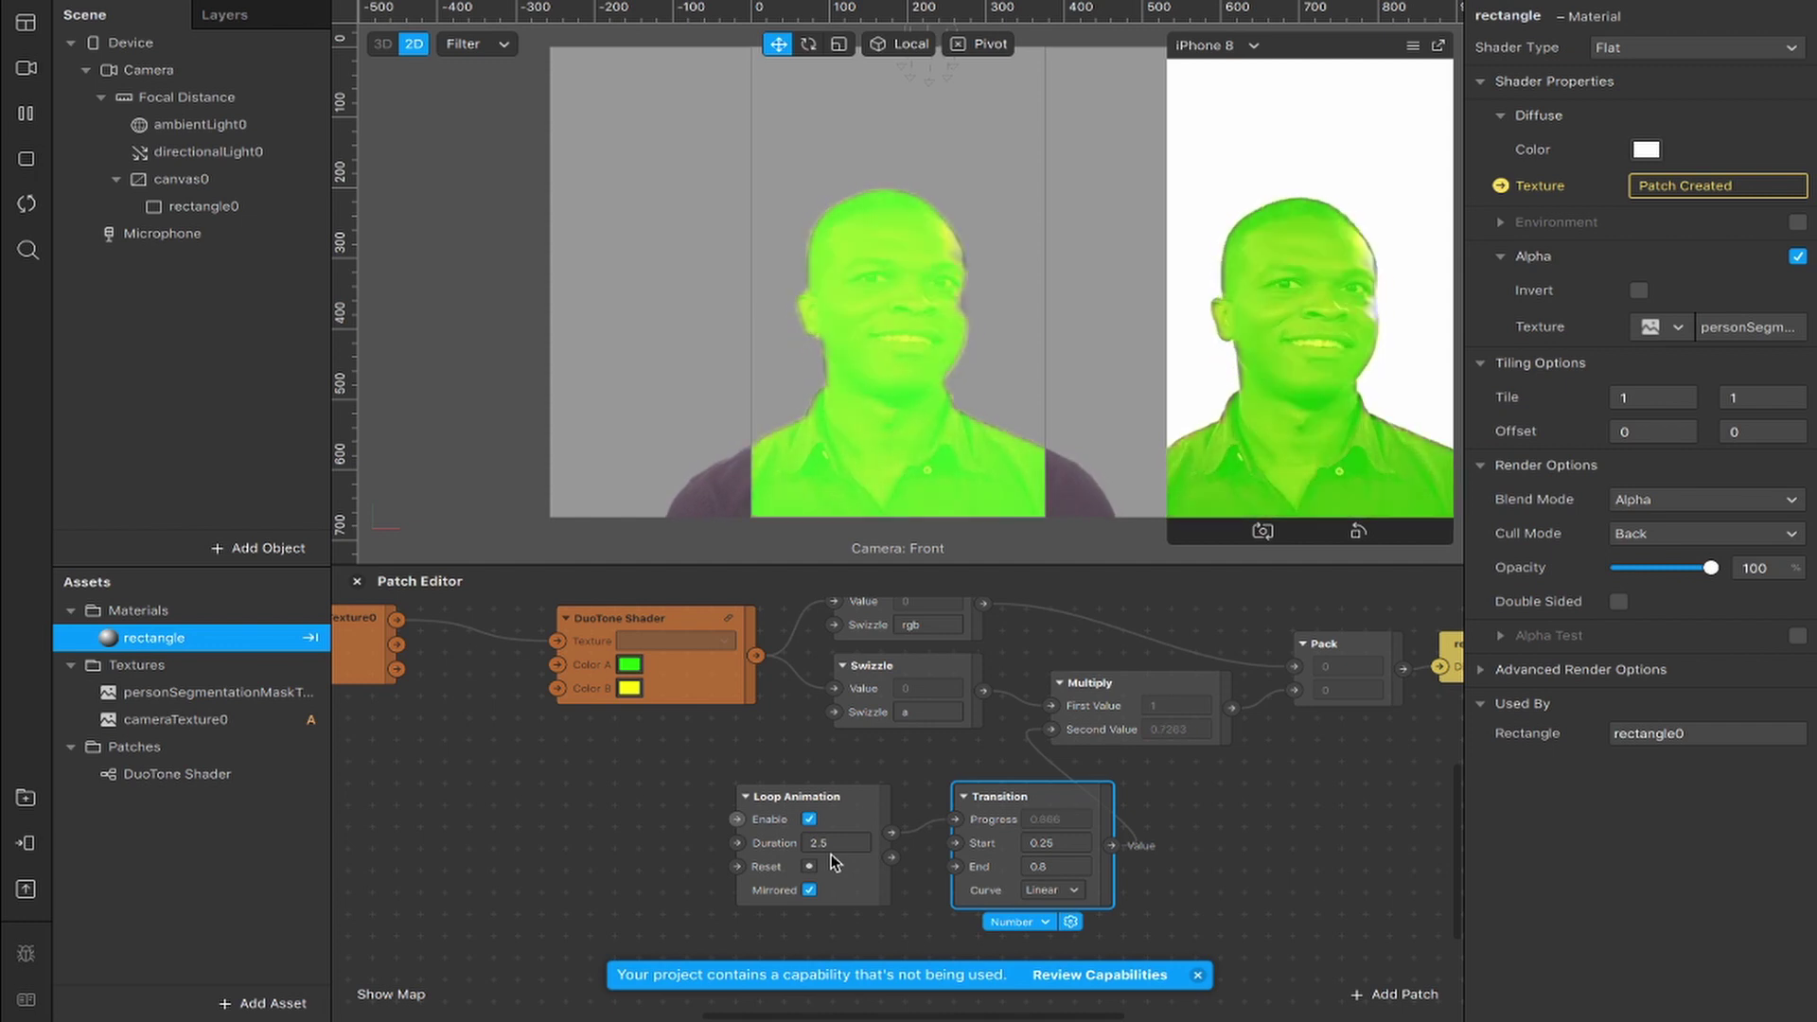
# - Set the person segmentation mask's Edge Softness to 95%
pyautogui.click(198, 697)
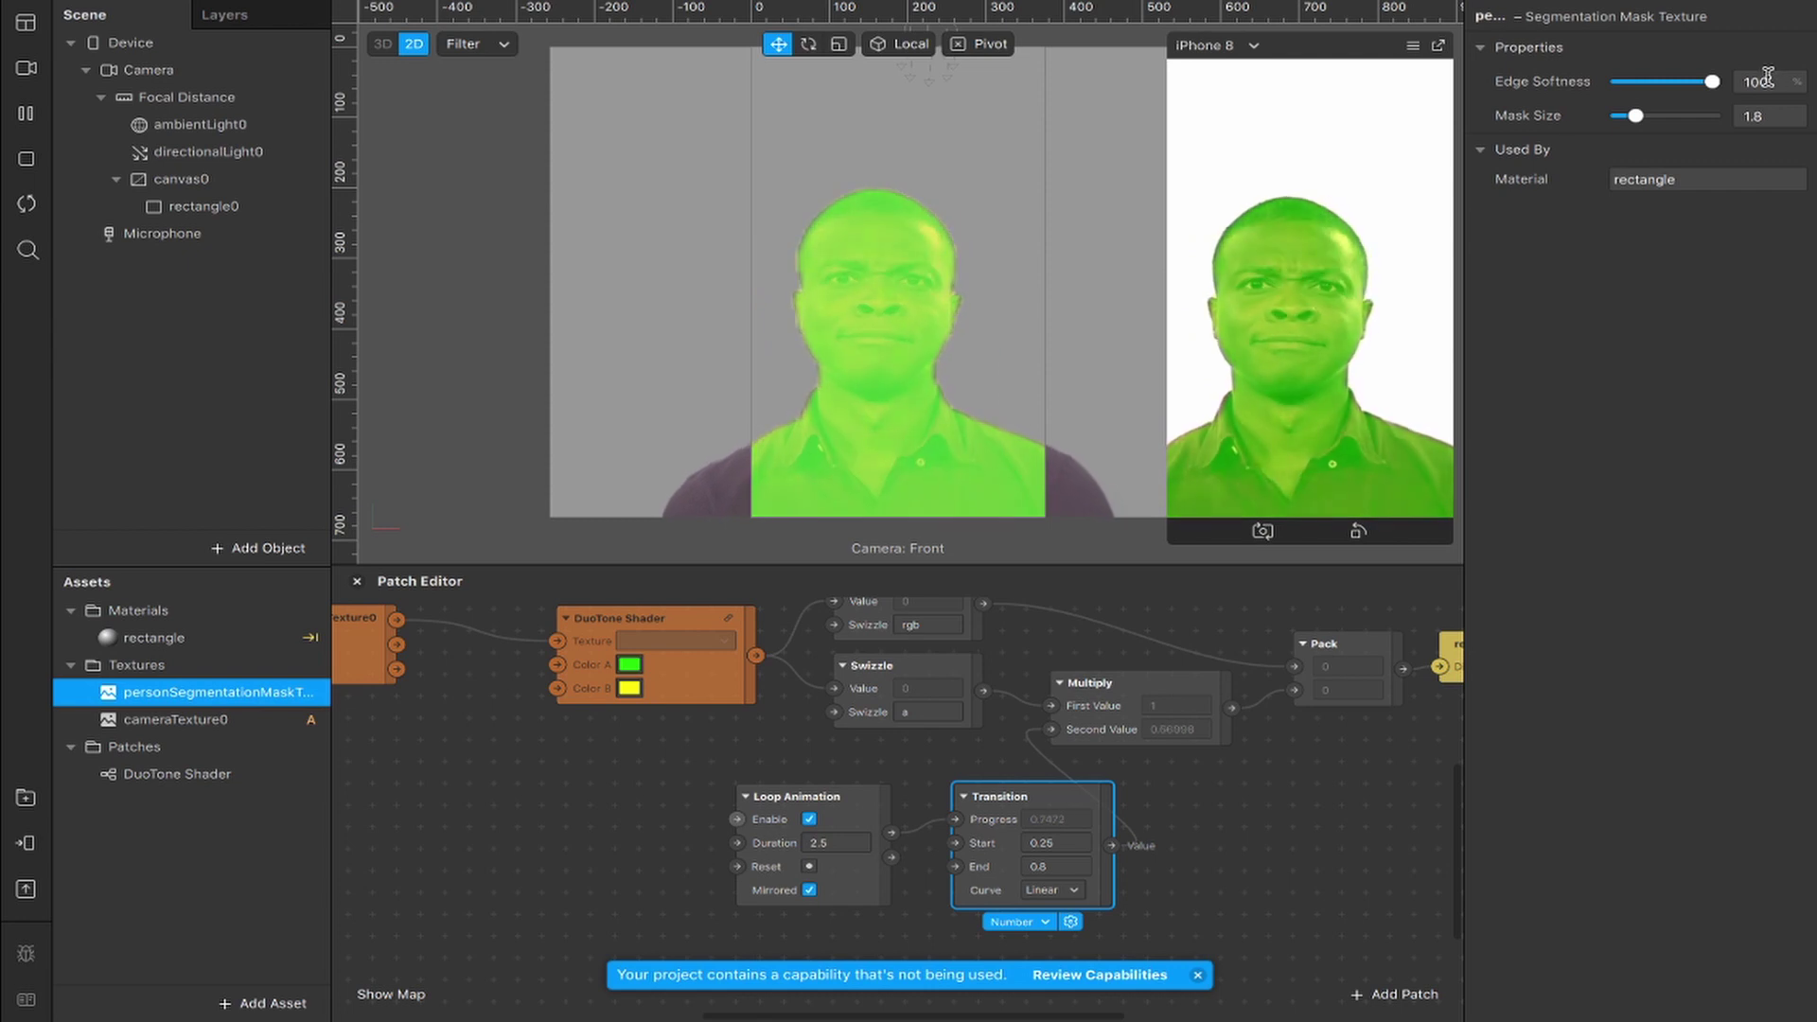
pyautogui.write('95')
pyautogui.press('Return')
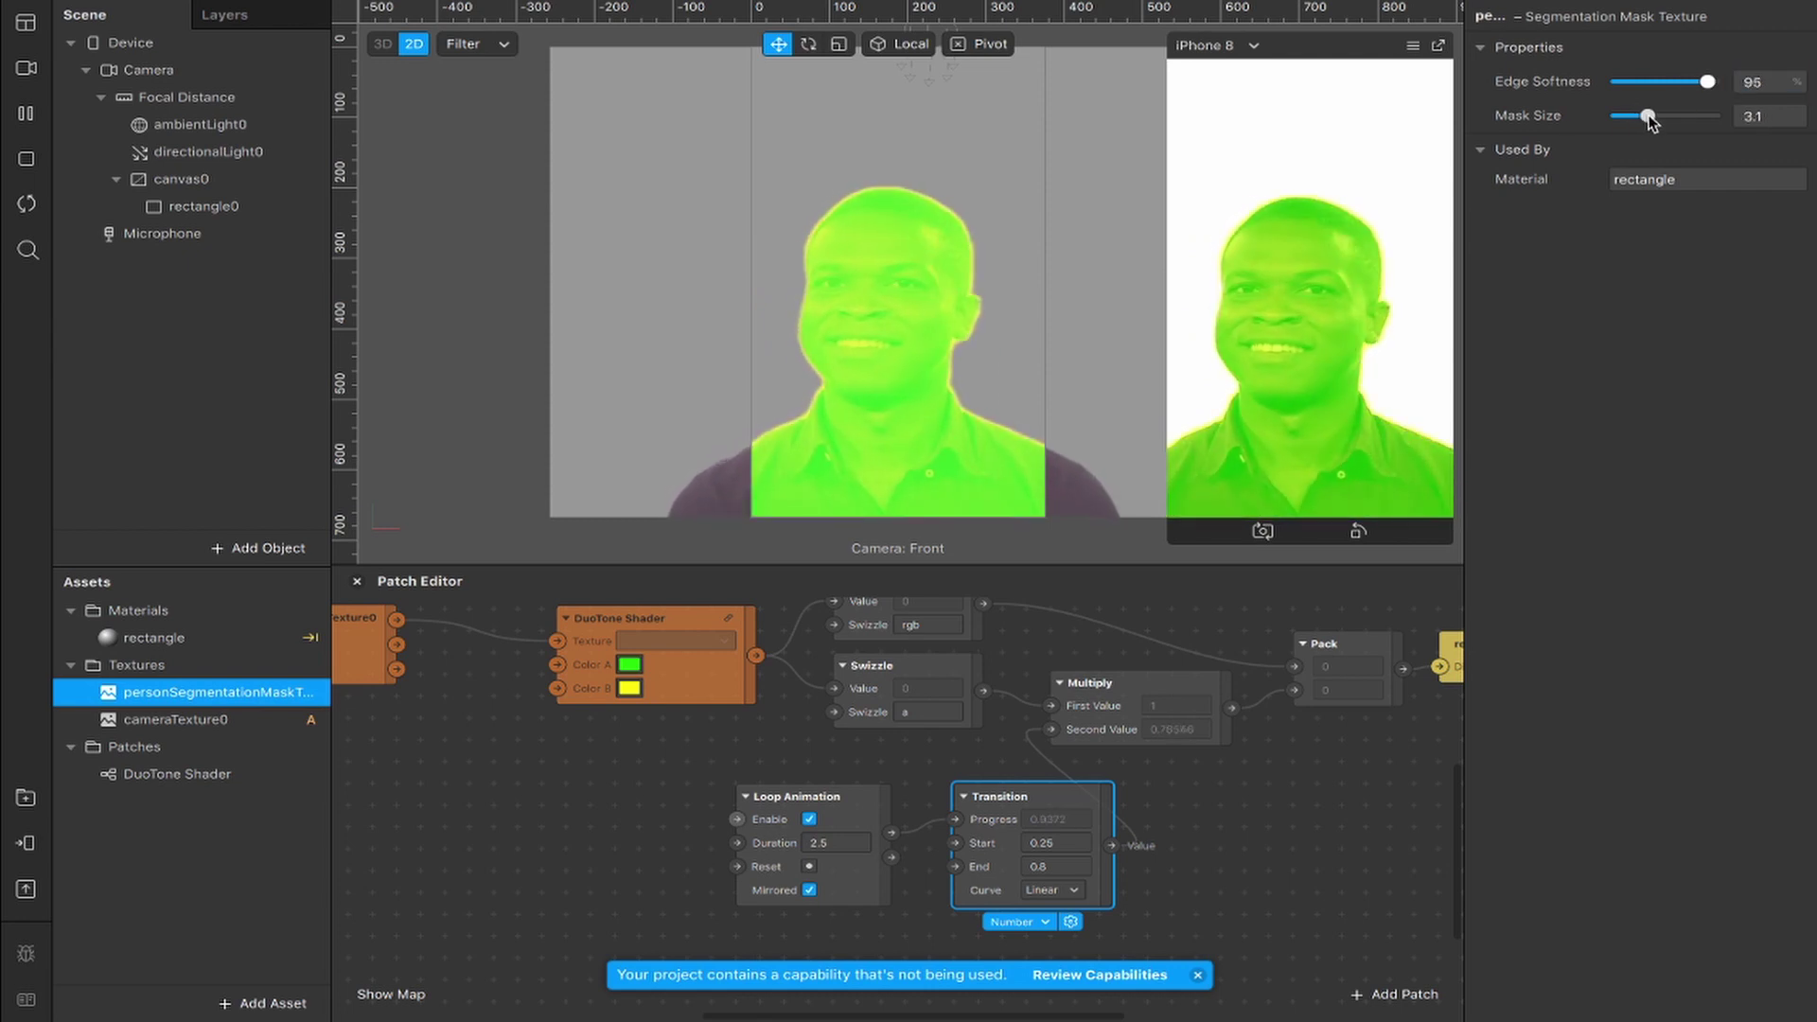
# - Raise the segmentation Mask Size from 2.6 to 3.6
pyautogui.click(1649, 115)
pyautogui.press('Tab')
pyautogui.write('2.')
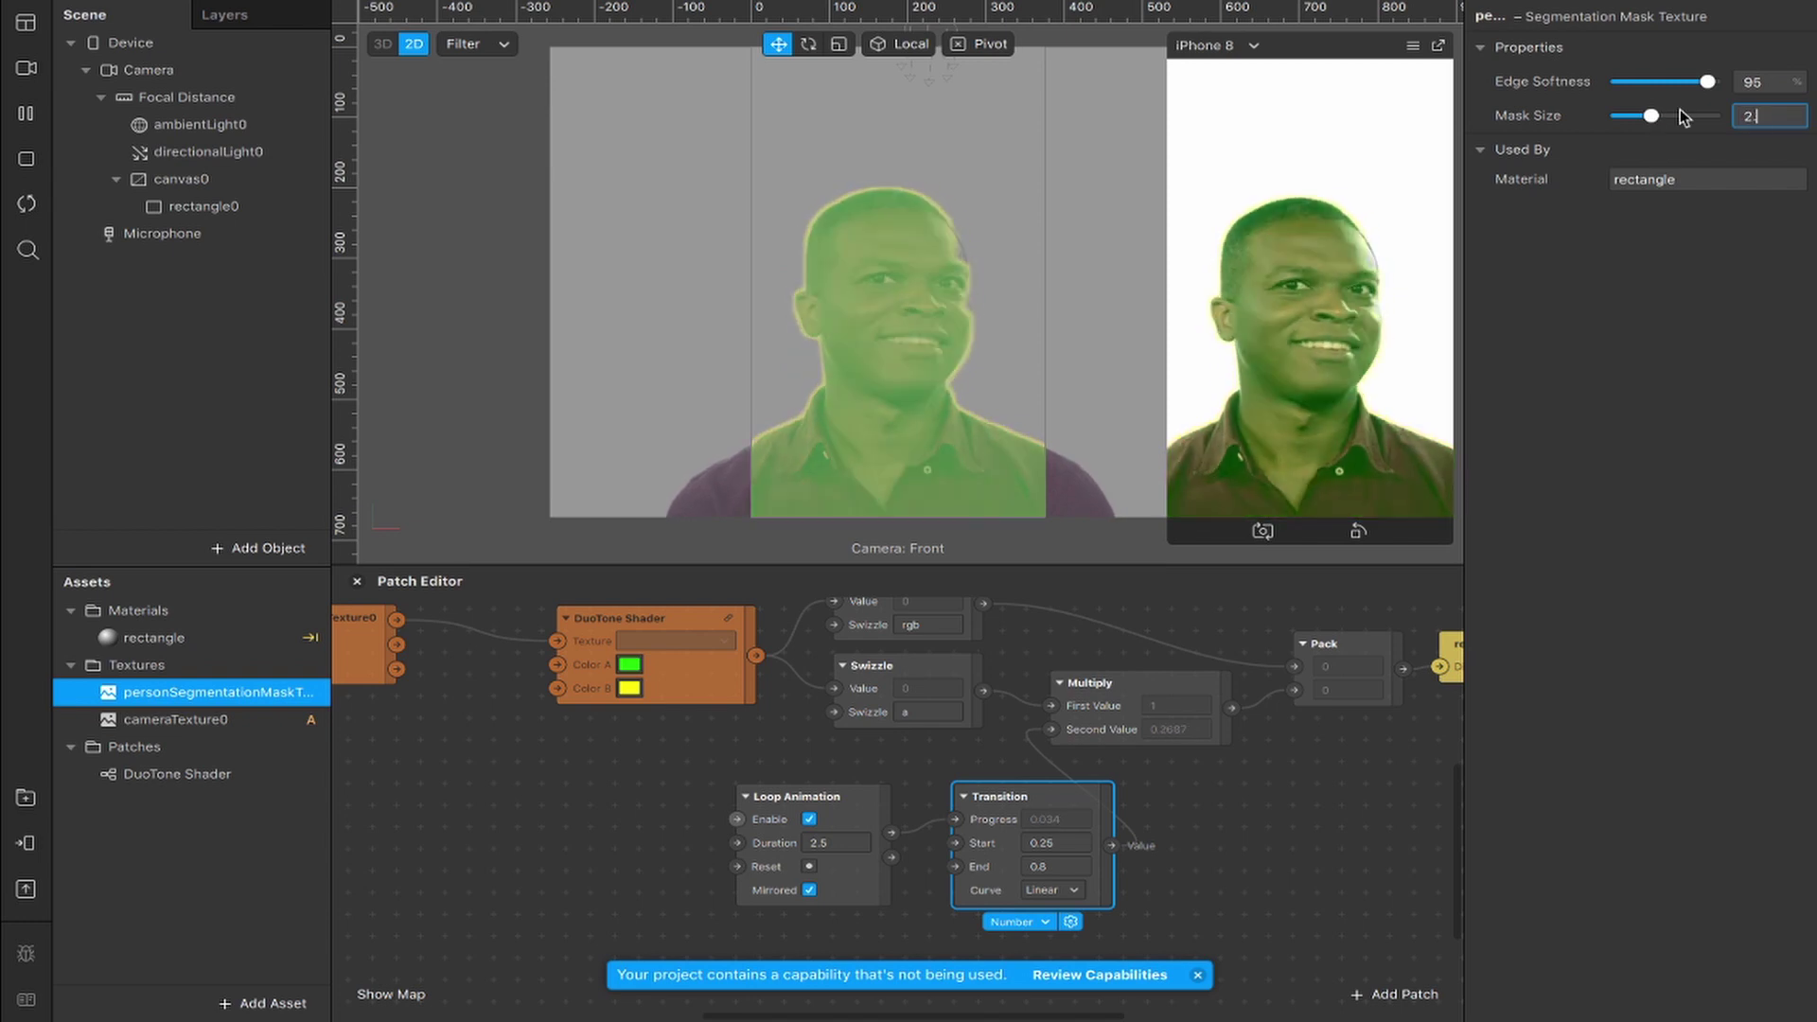
pyautogui.write('6')
pyautogui.press('Return')
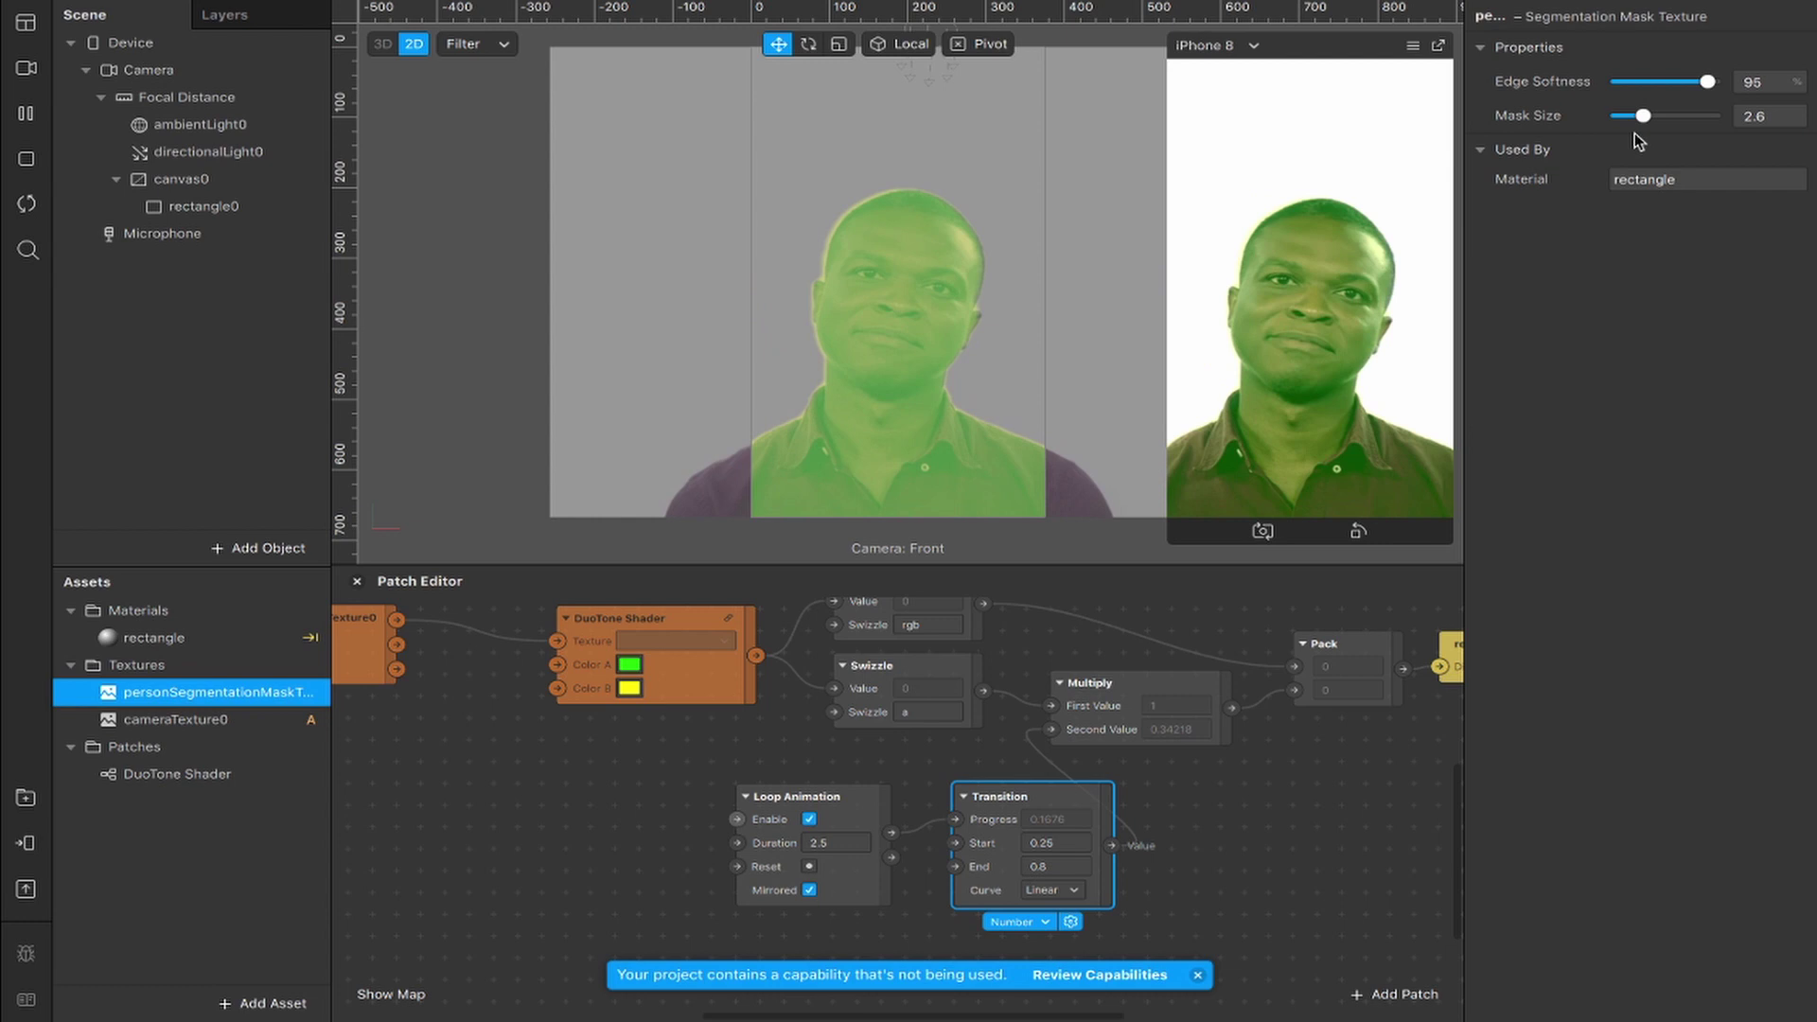
pyautogui.click(1784, 110)
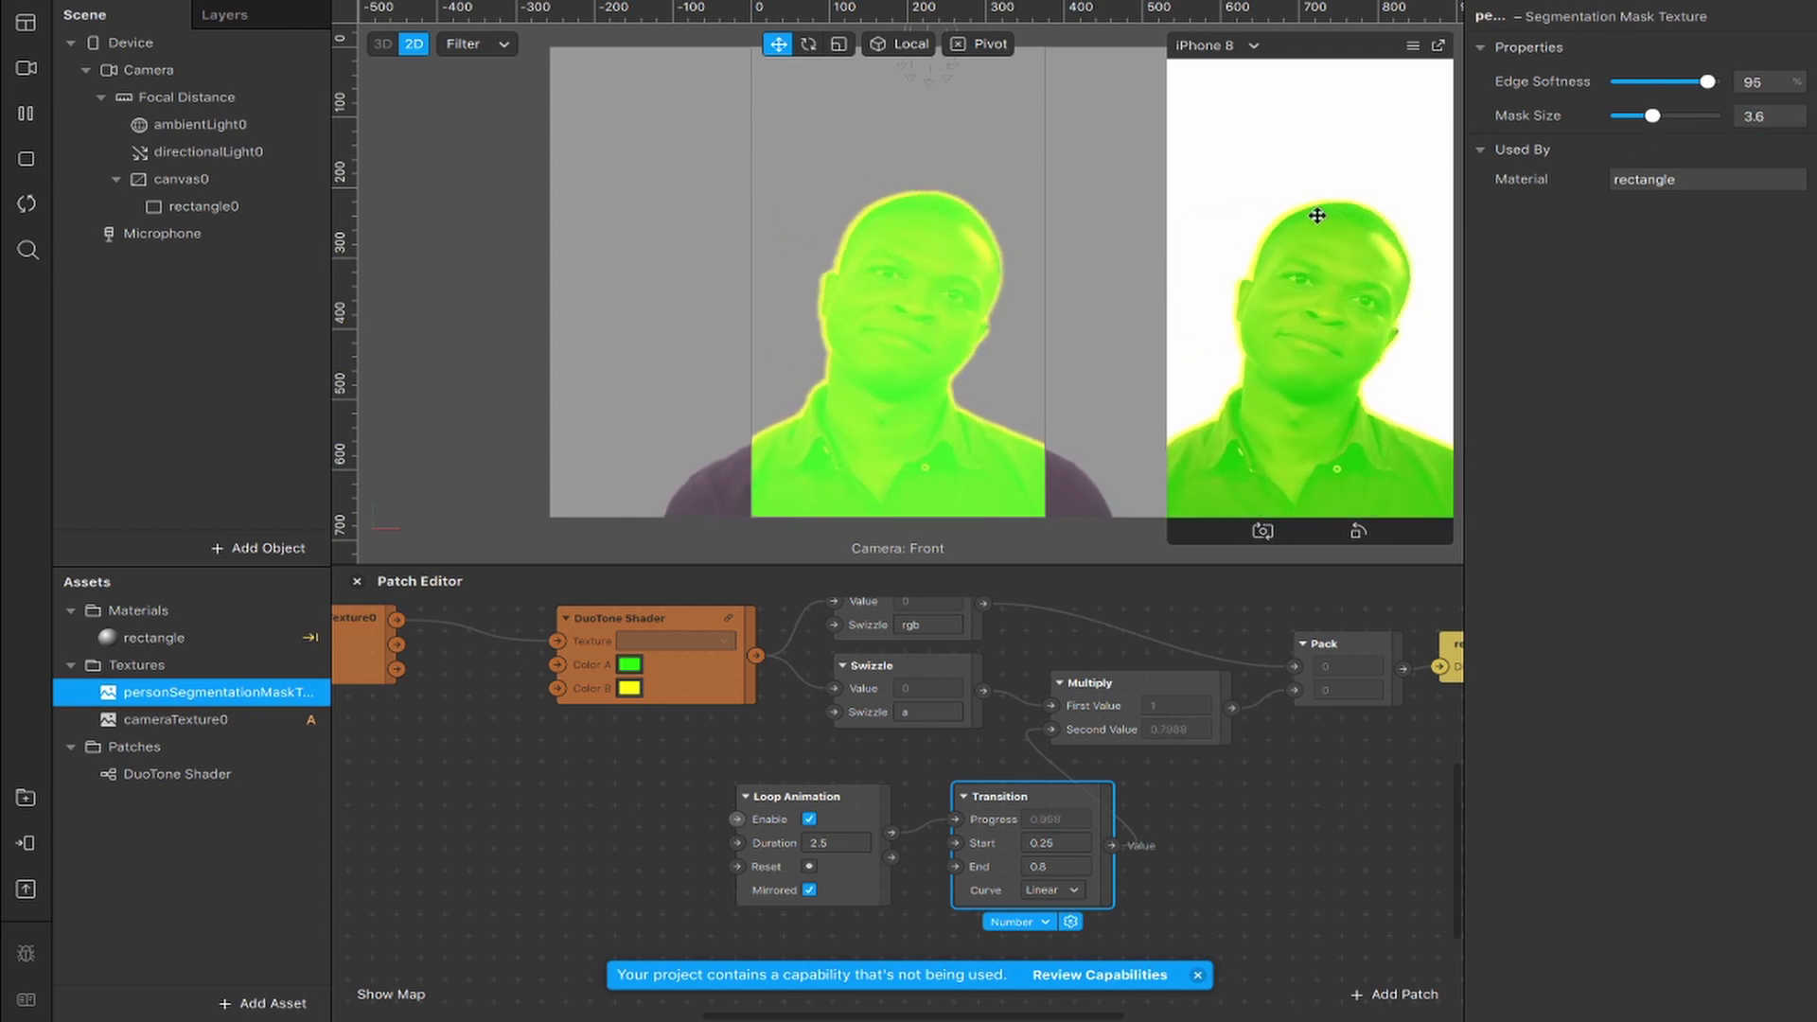
pyautogui.scroll(1, 951, 196)
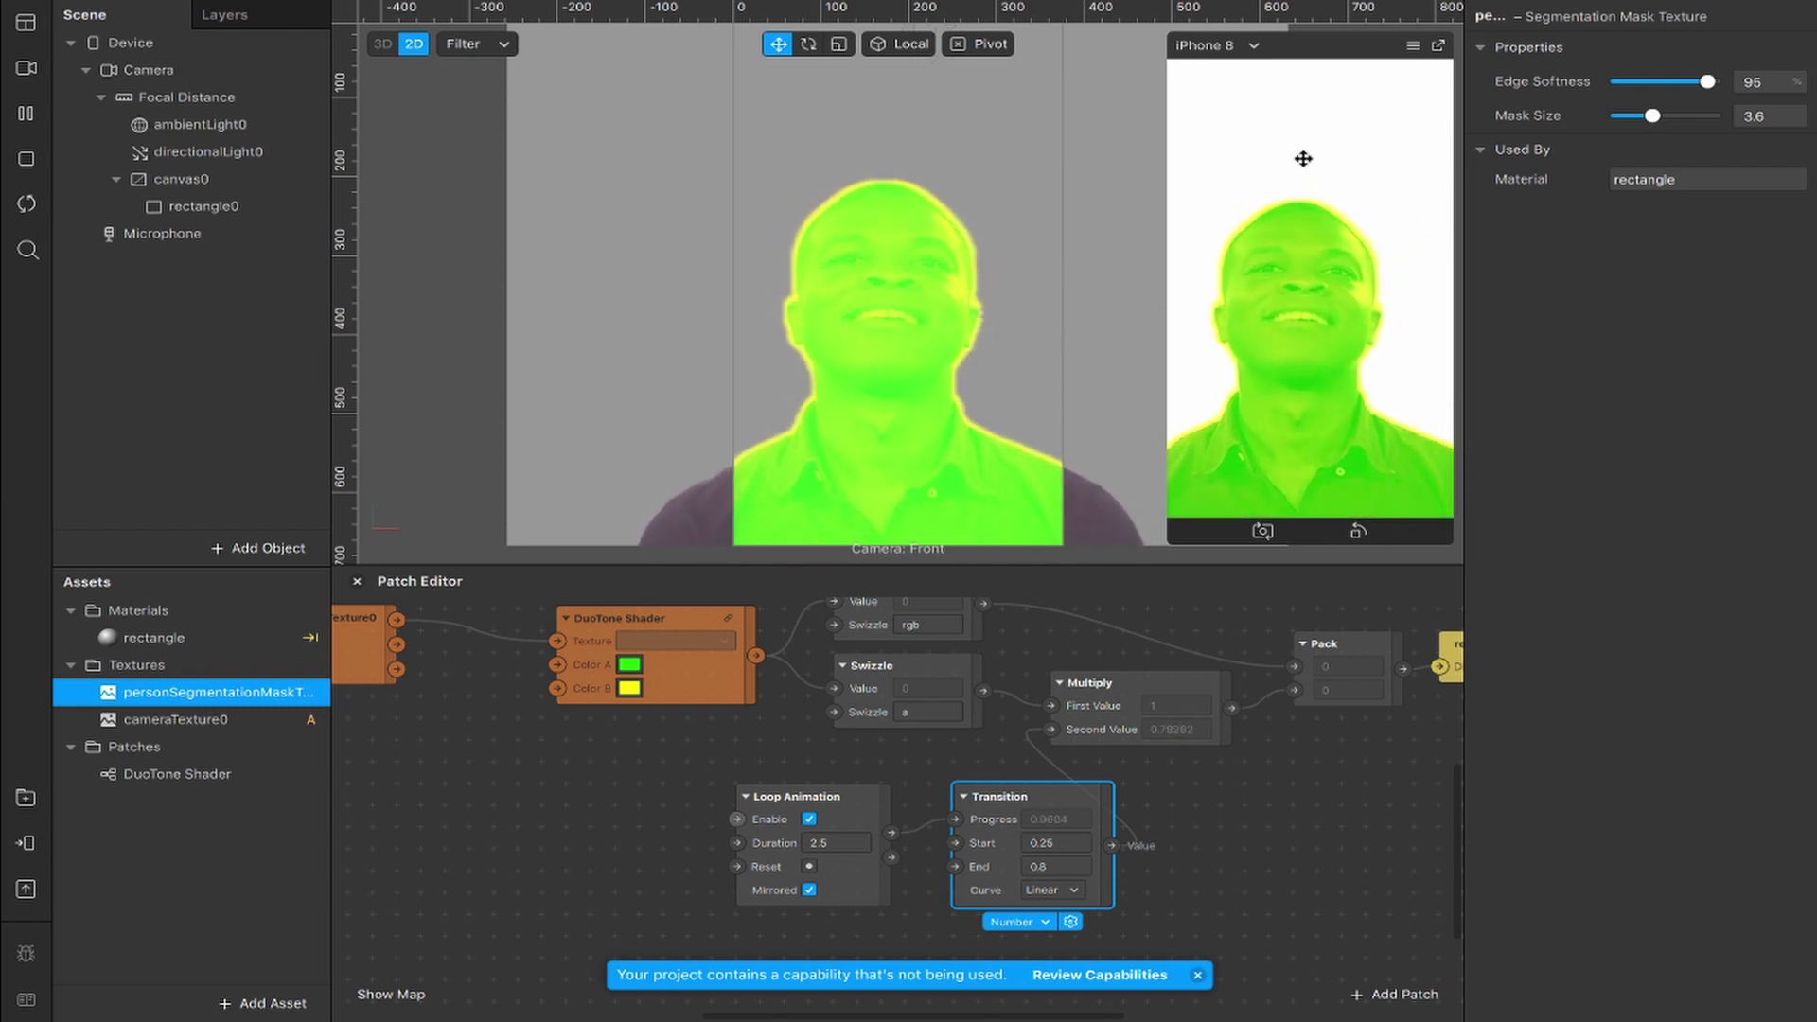
# - Switch the preview camera to the built-in FaceTime HD webcam
pyautogui.click(26, 67)
pyautogui.click(140, 109)
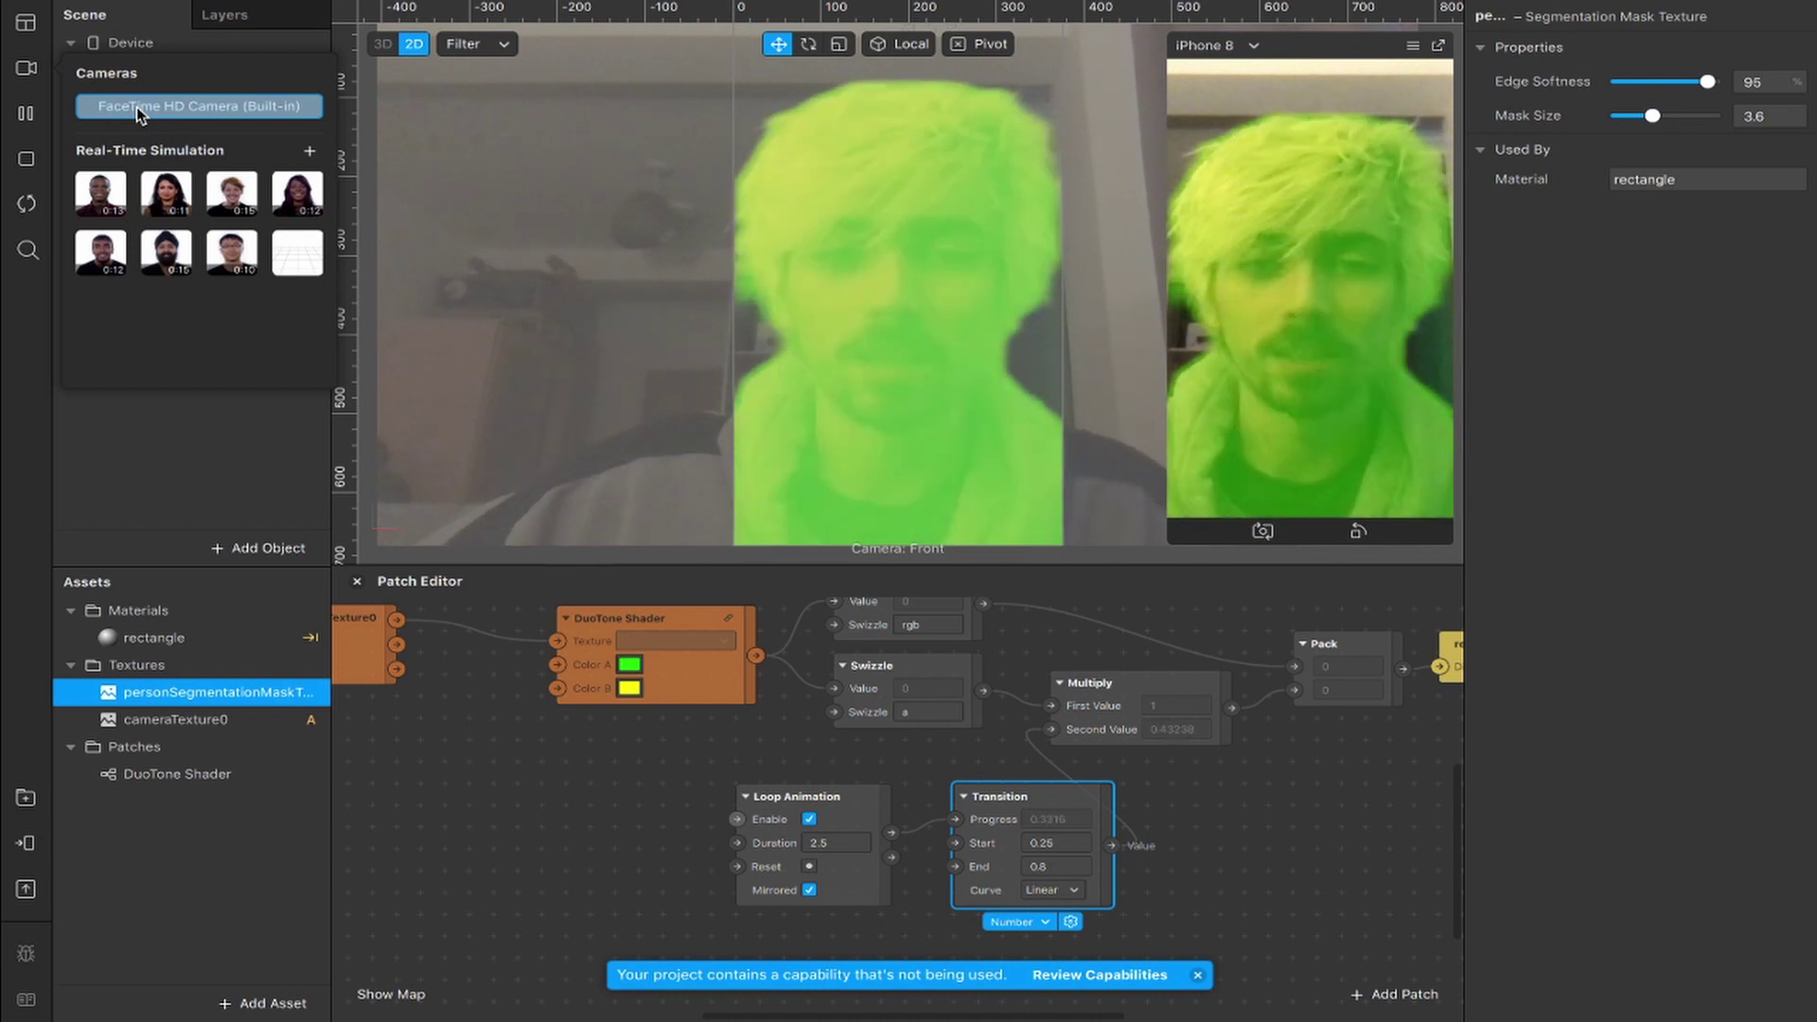
pyautogui.click(593, 409)
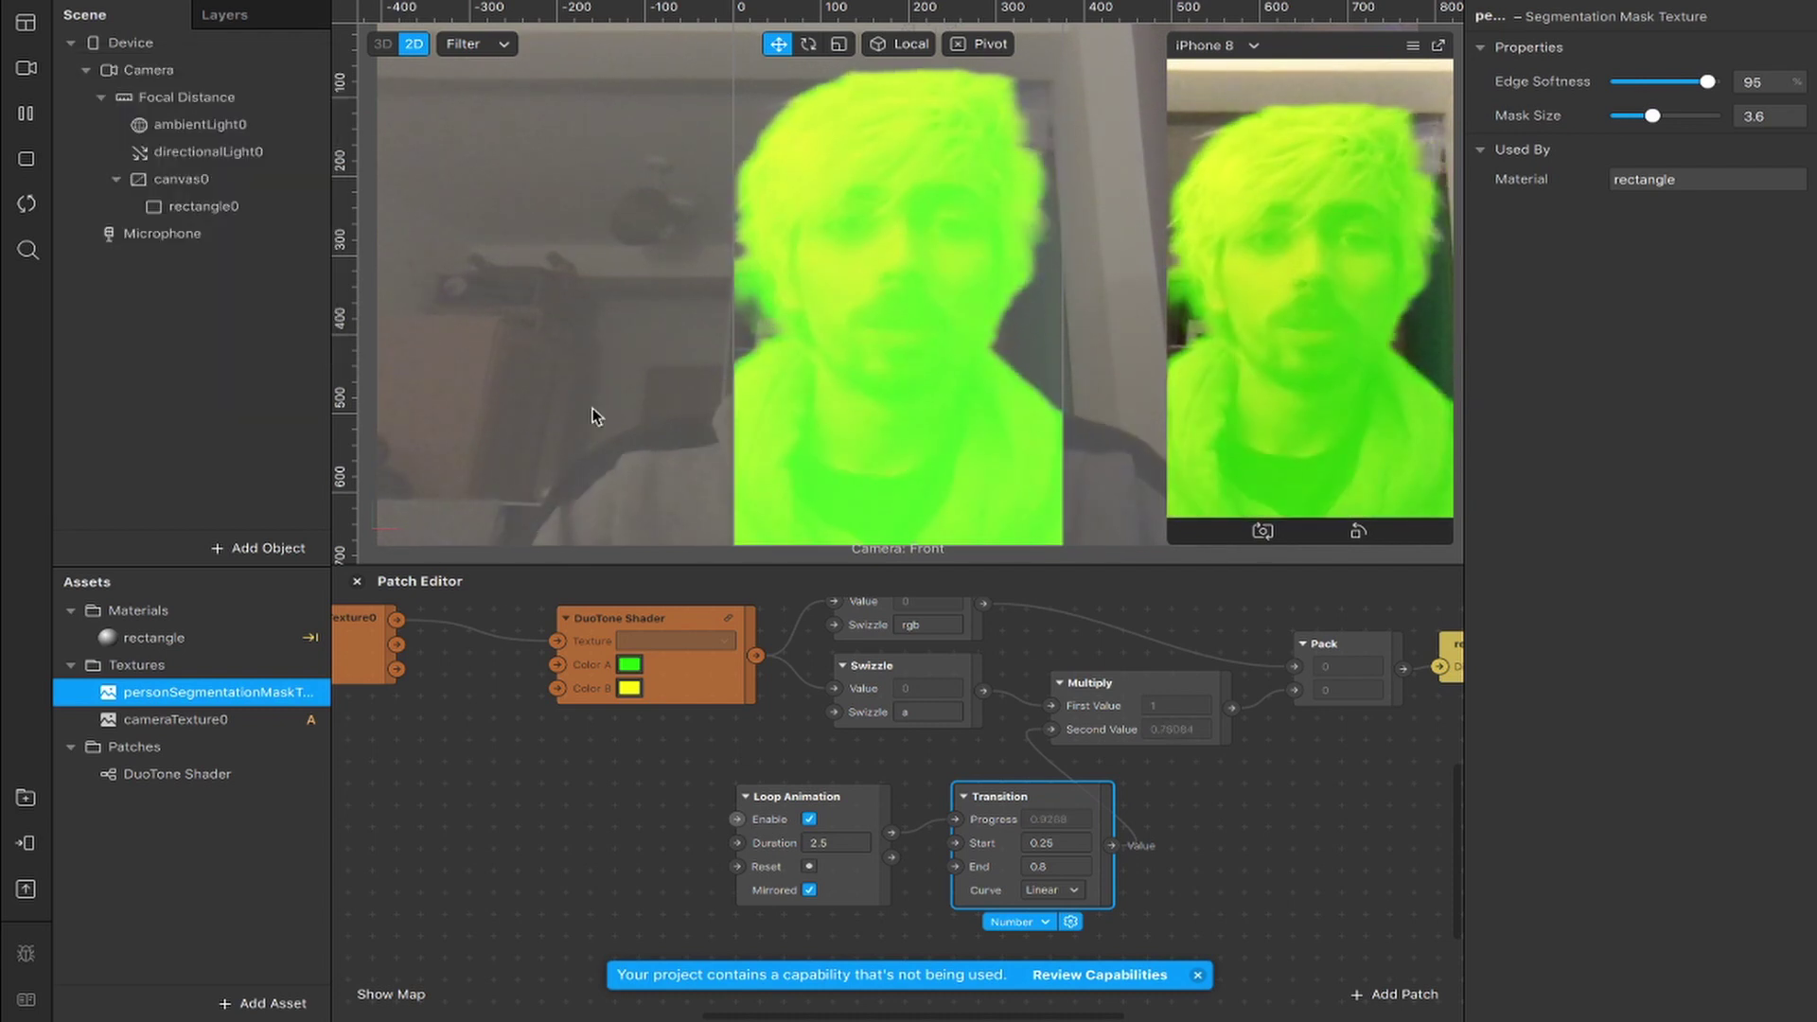
# - Set Transition start 0 and end 0.5, and Loop Animation duration 1
pyautogui.click(1049, 841)
pyautogui.write('0')
pyautogui.click(1050, 865)
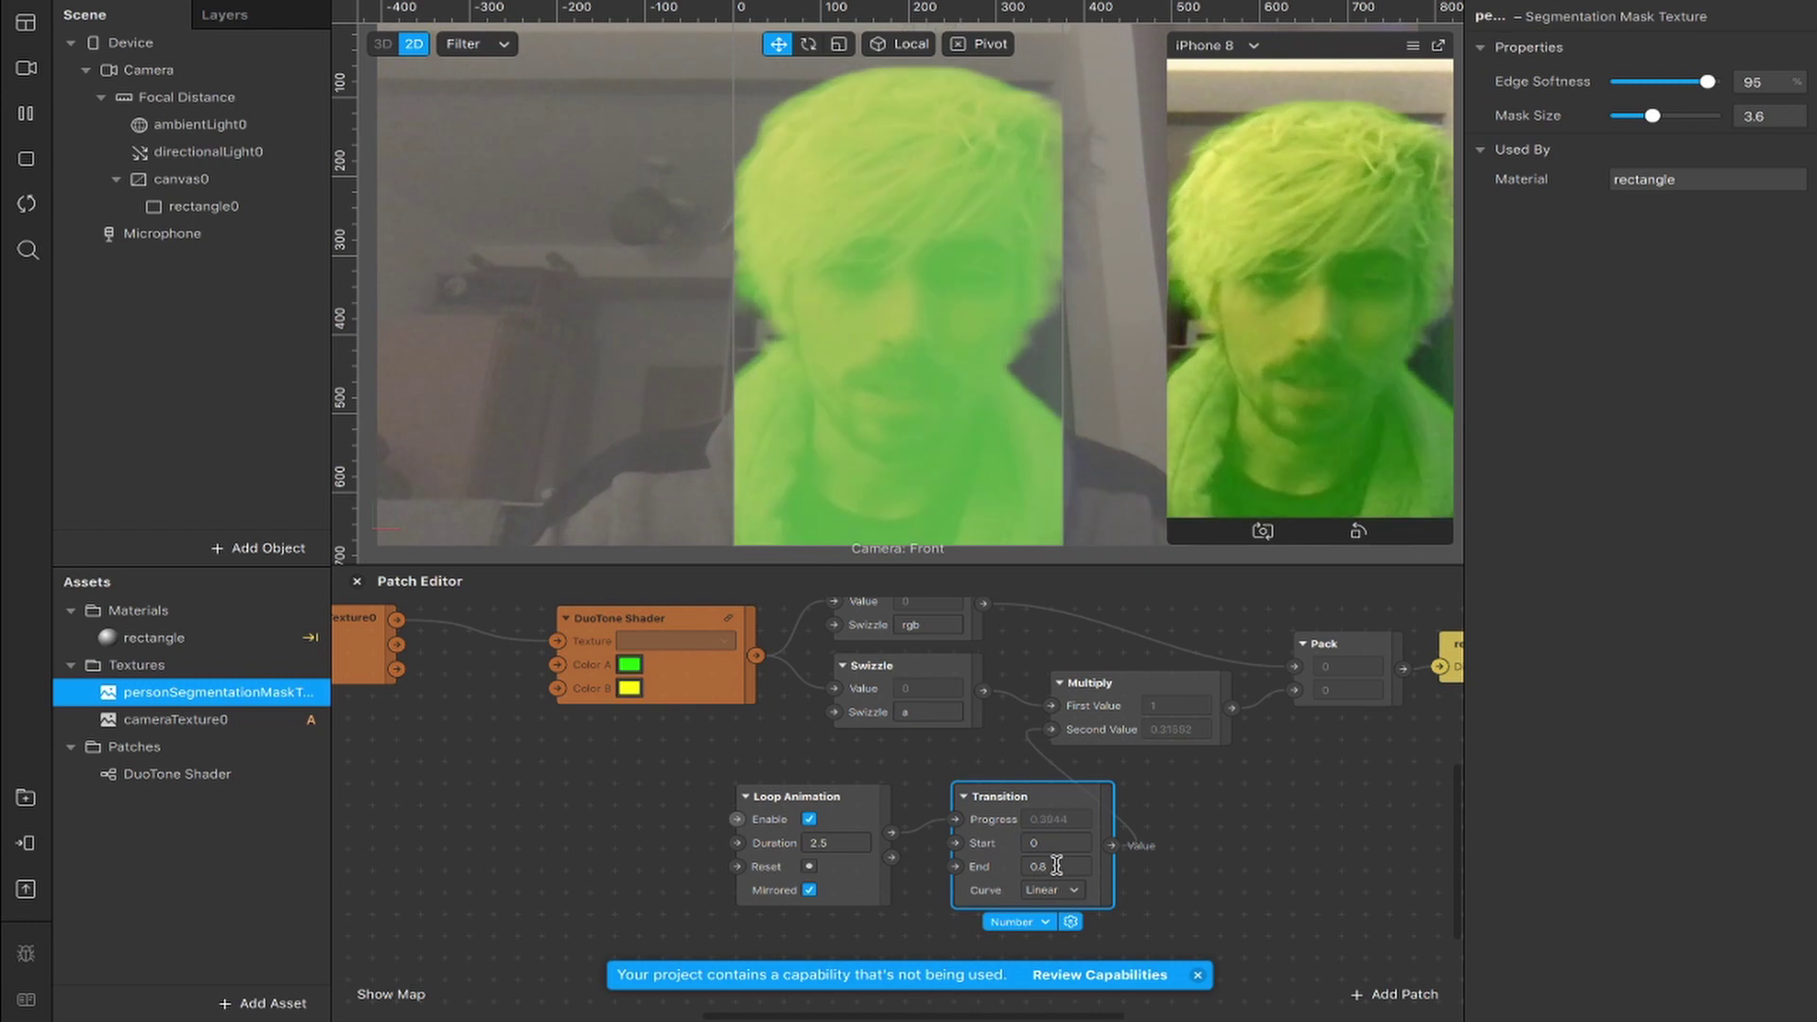
pyautogui.write('0.5')
pyautogui.press('Return')
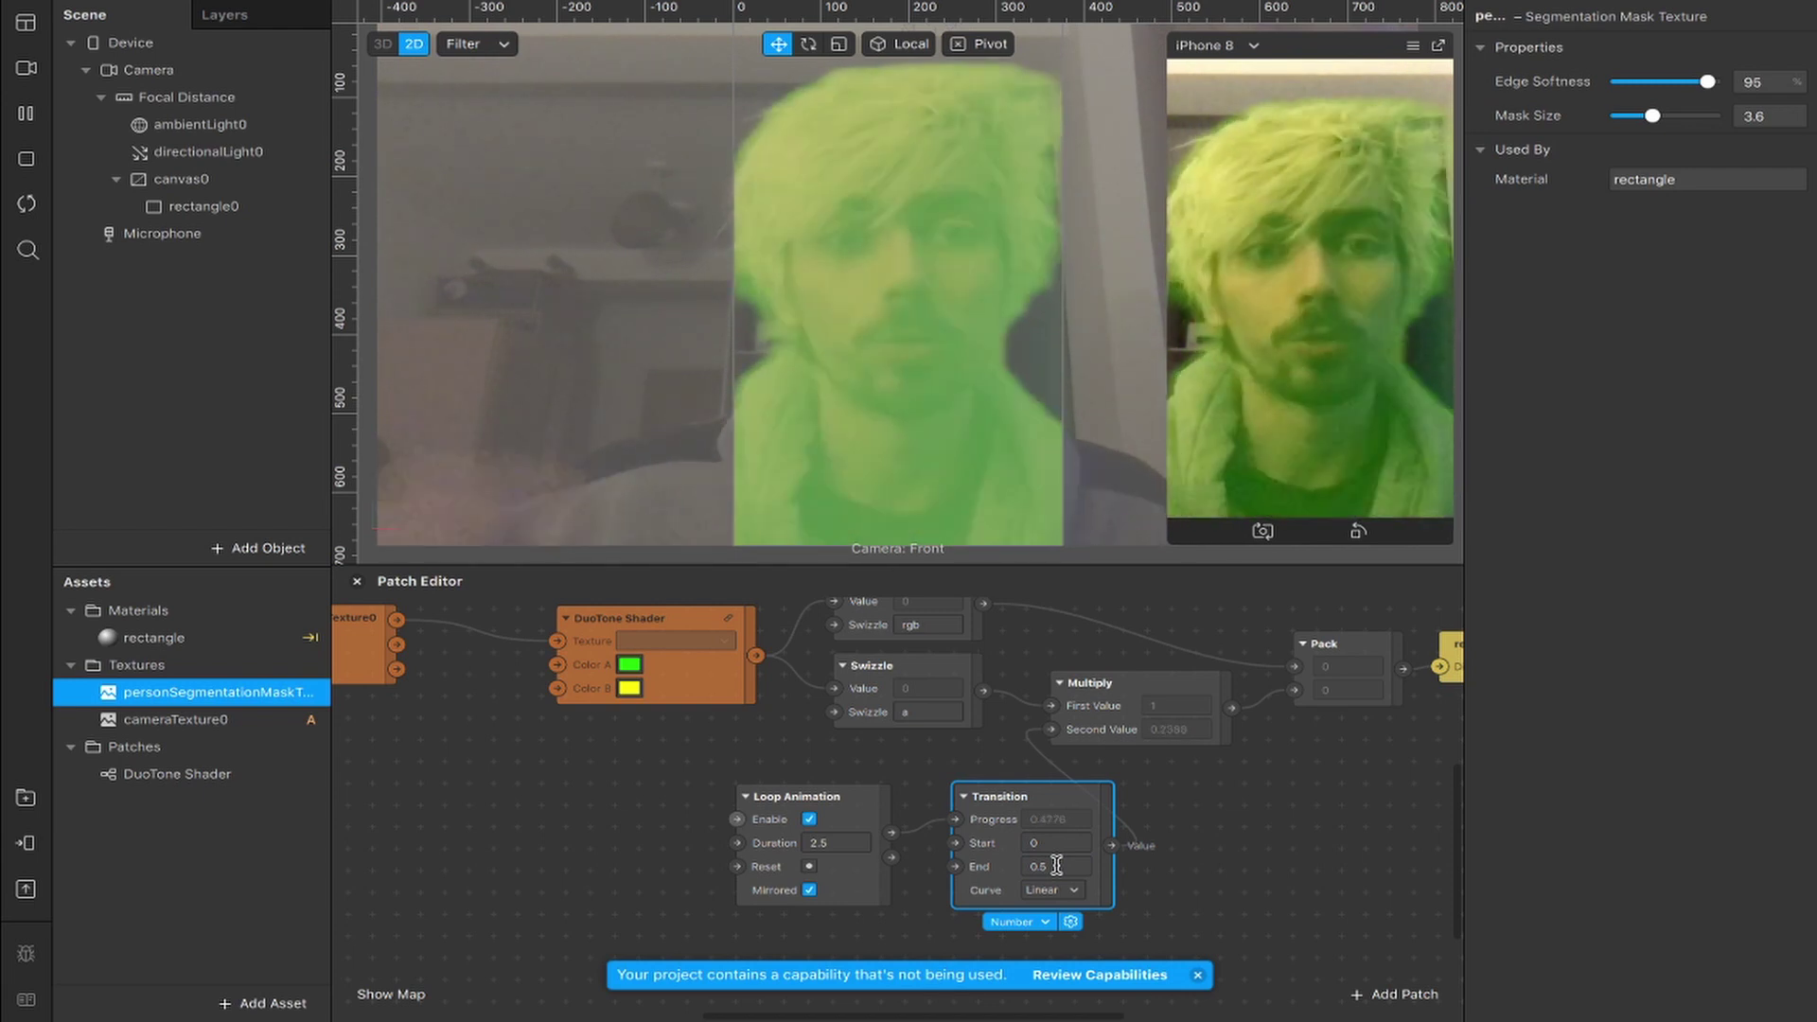
pyautogui.click(770, 843)
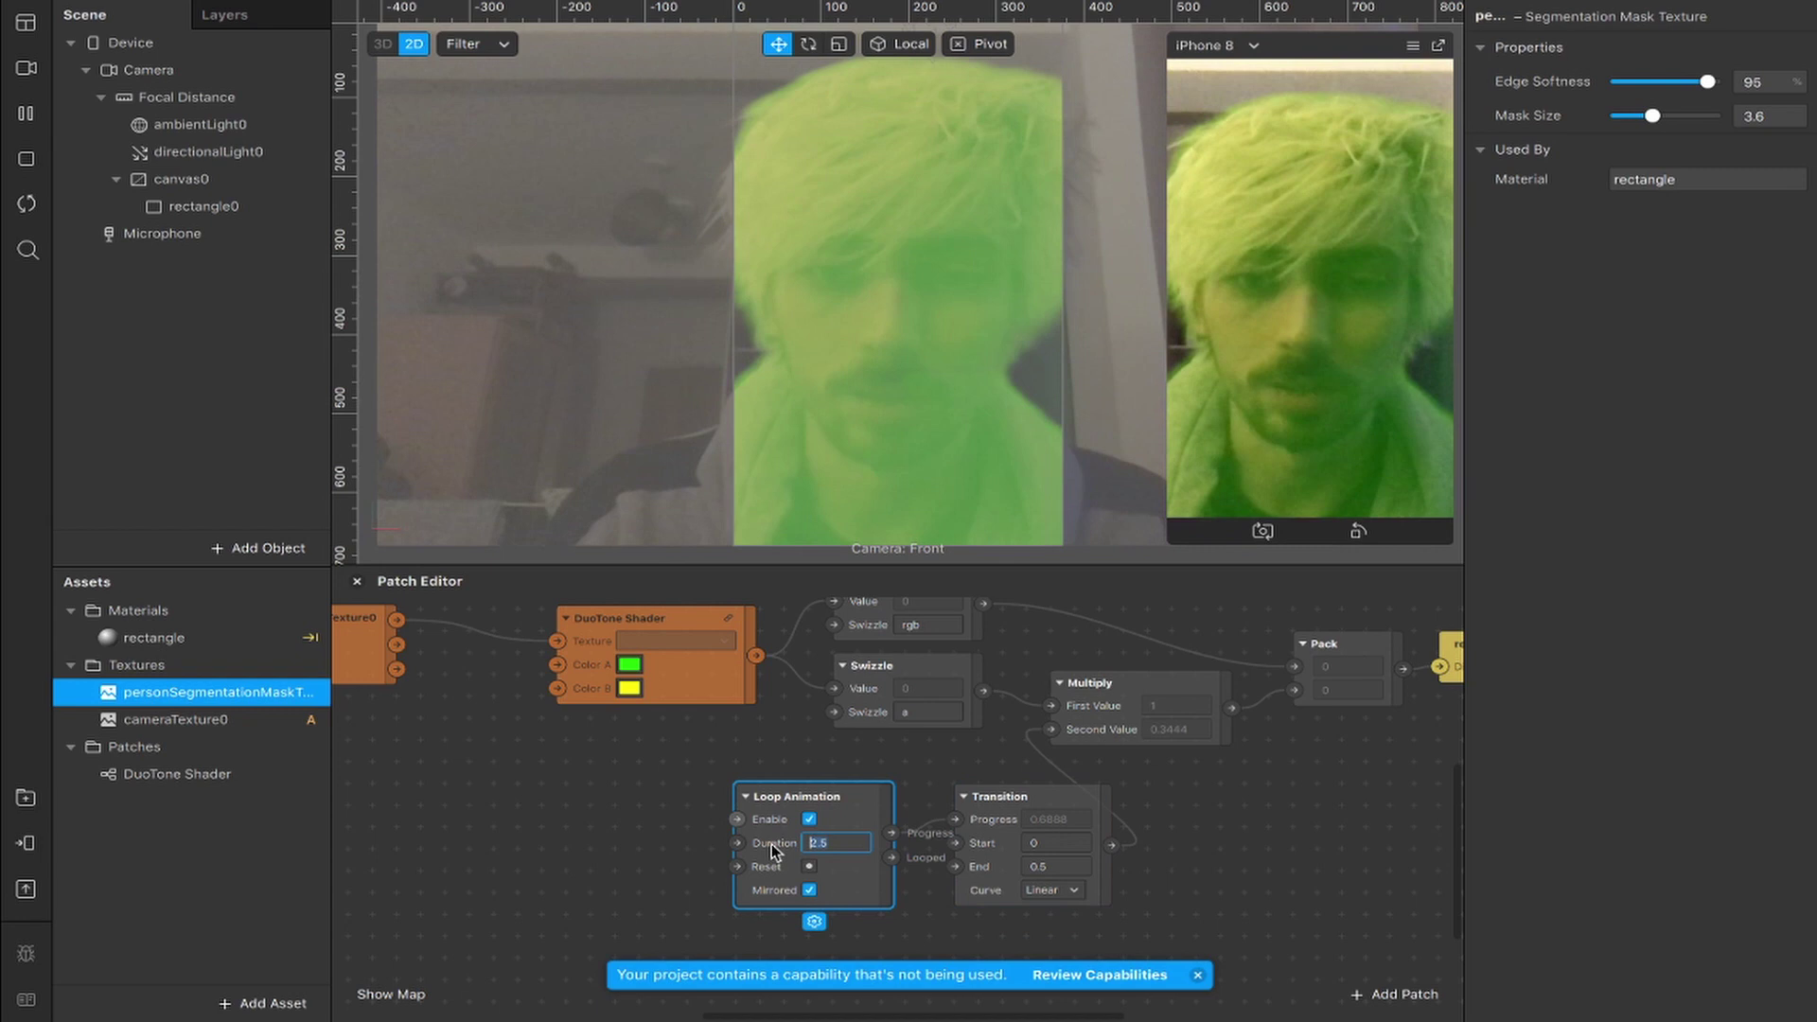
pyautogui.write('1')
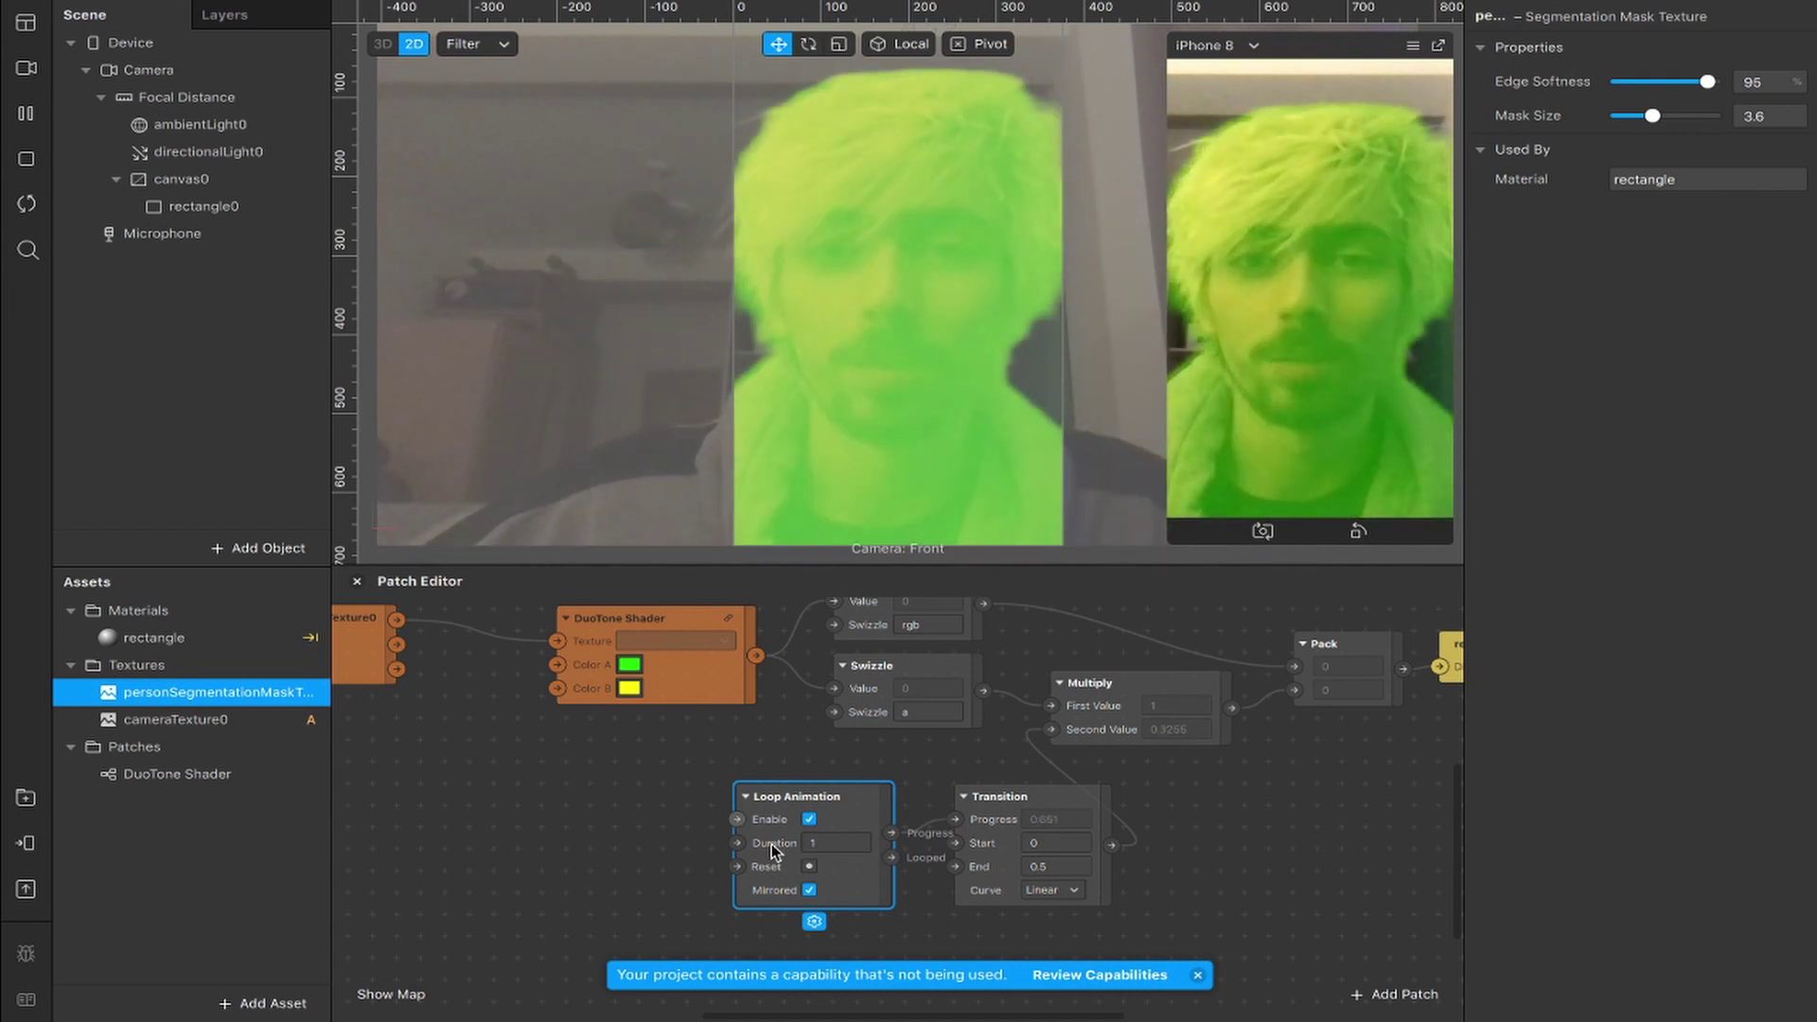
pyautogui.hscroll(2, 1171, 863)
pyautogui.scroll(-2, 1167, 855)
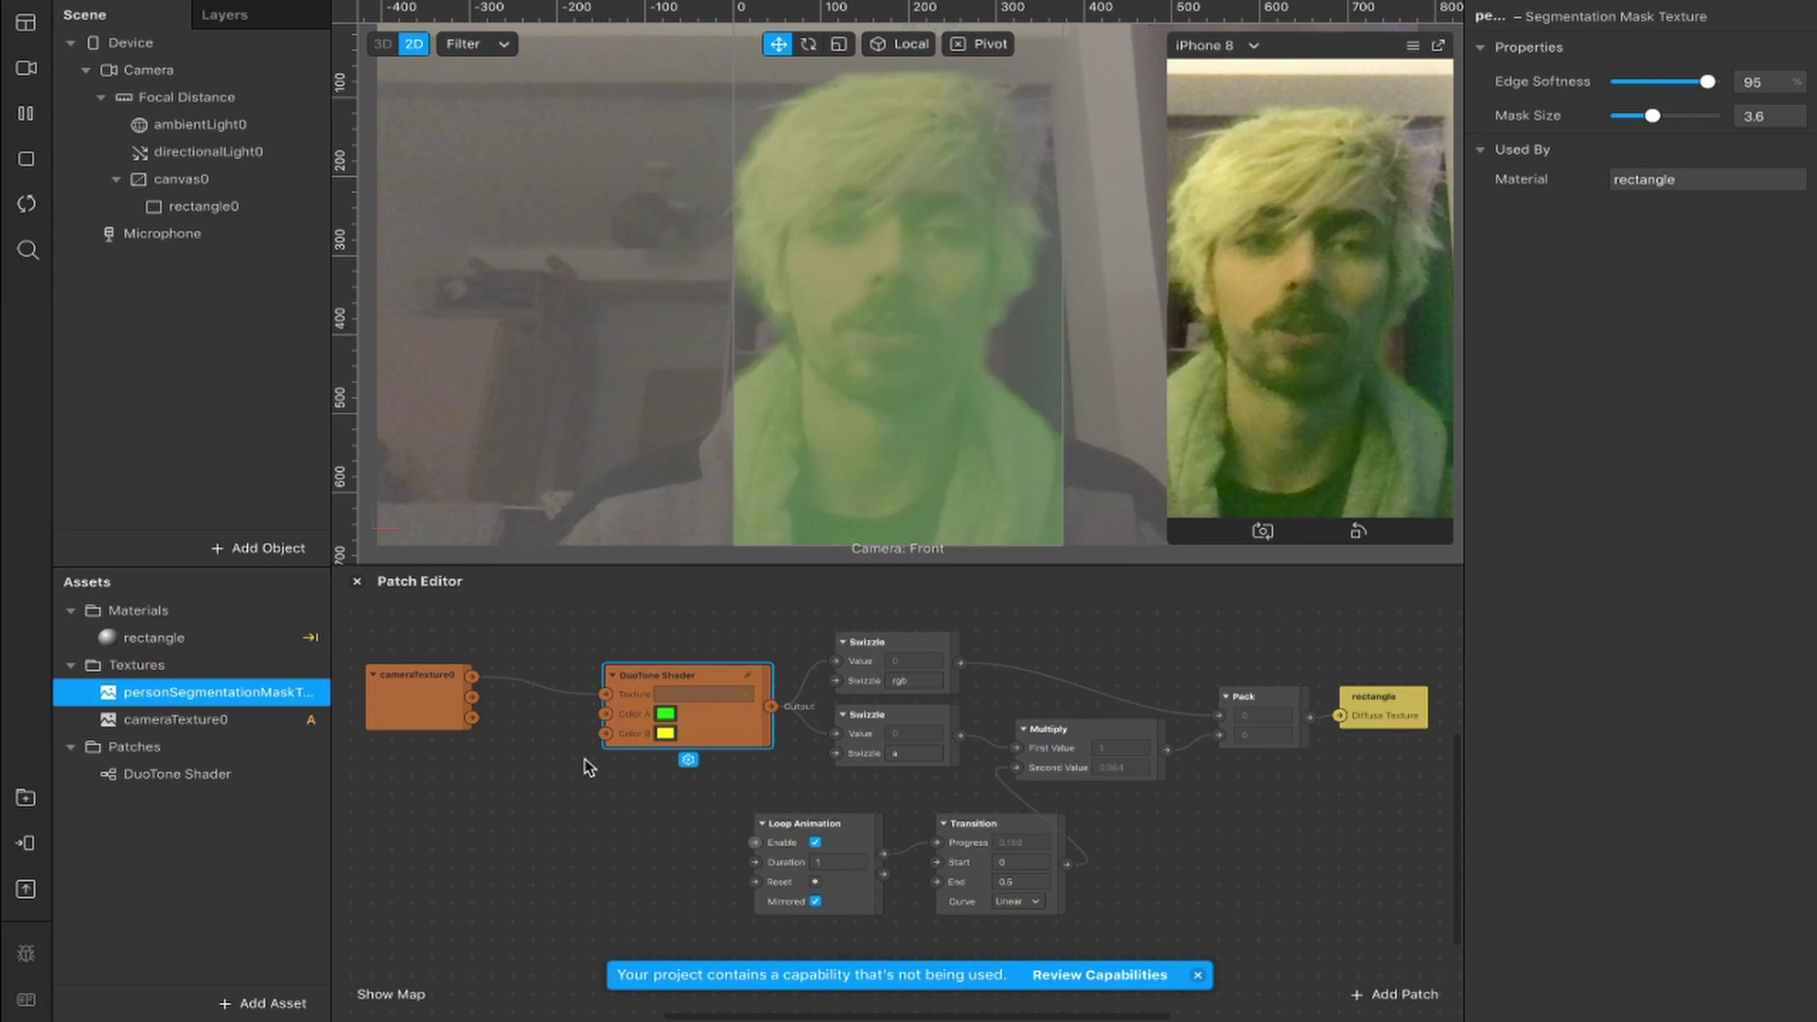
pyautogui.click(666, 734)
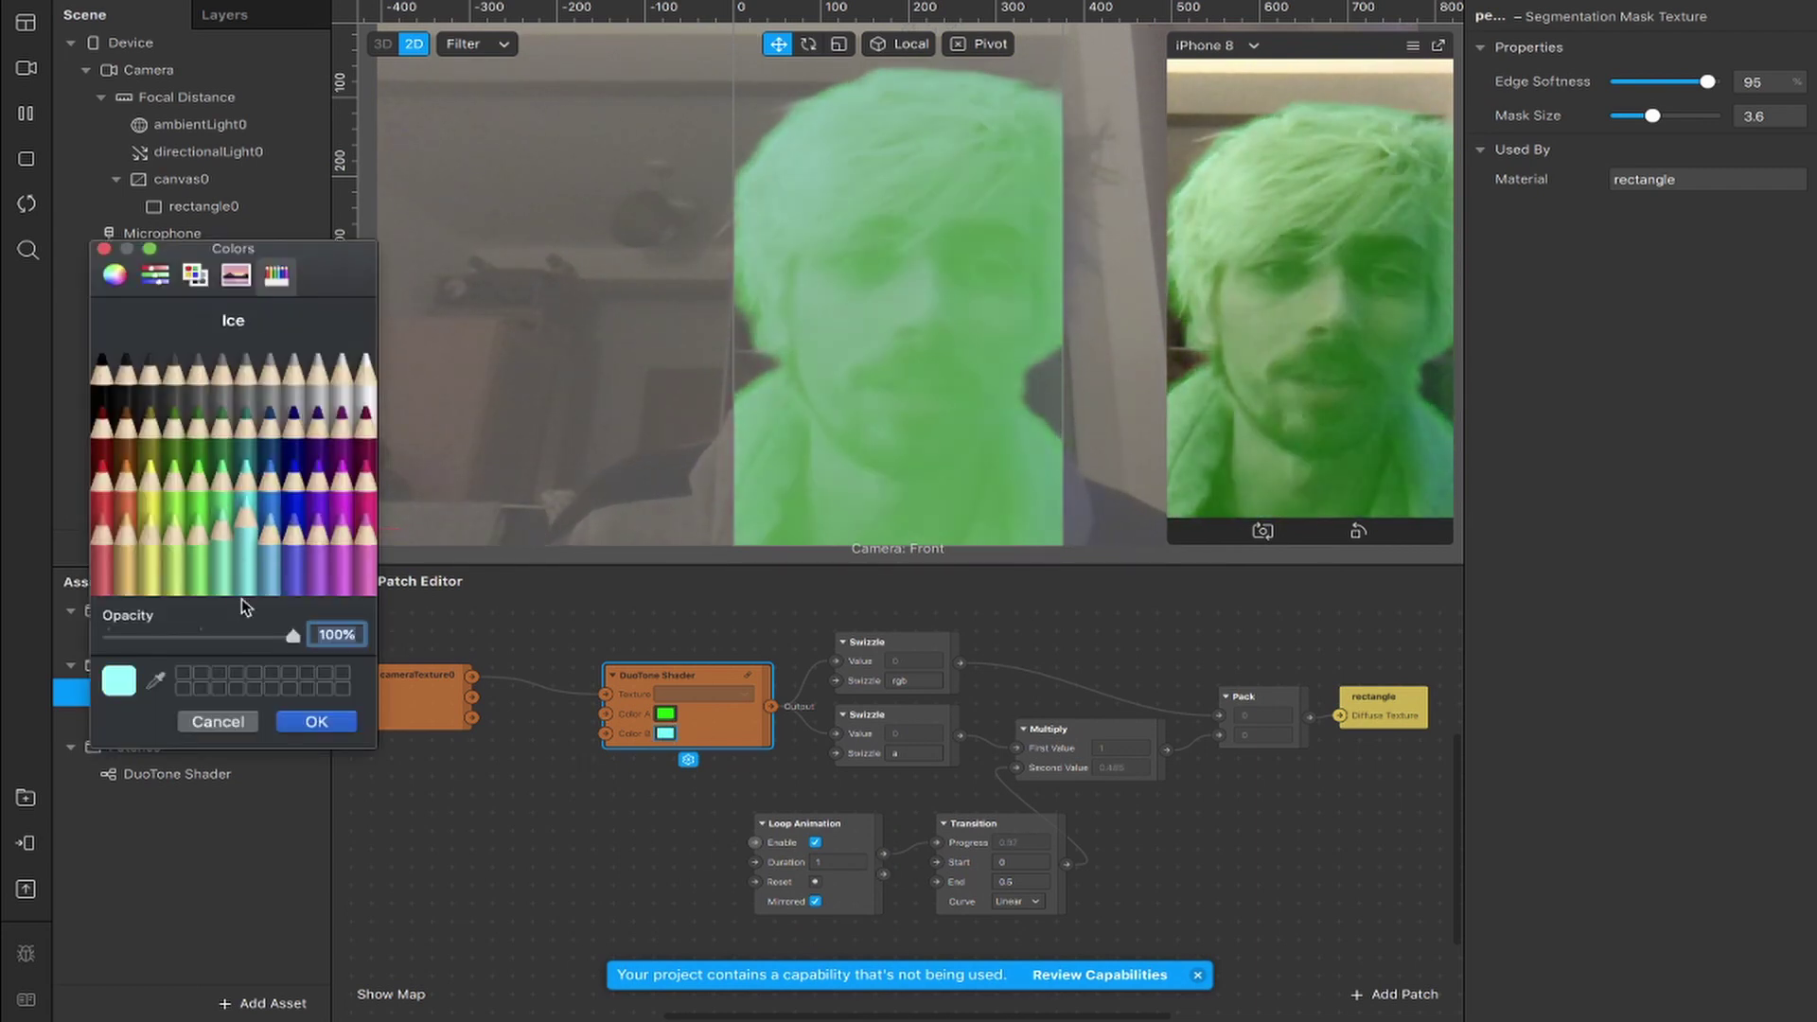
pyautogui.click(315, 723)
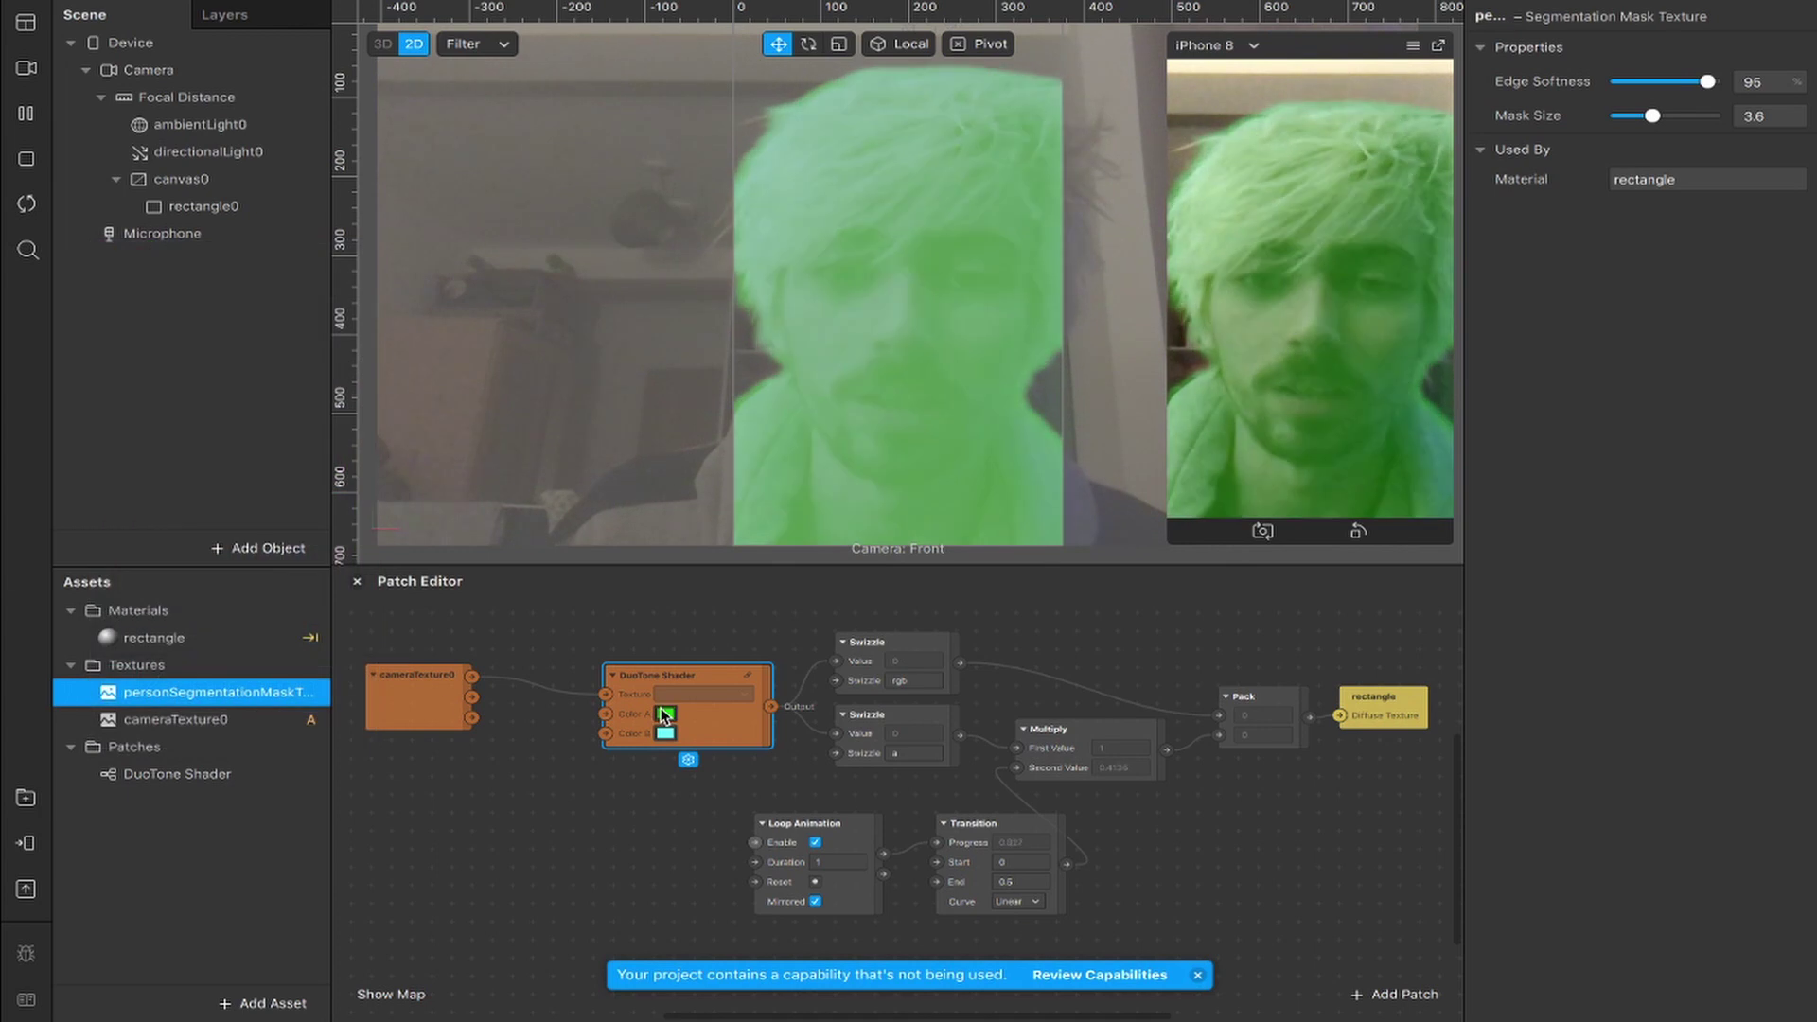
pyautogui.click(666, 715)
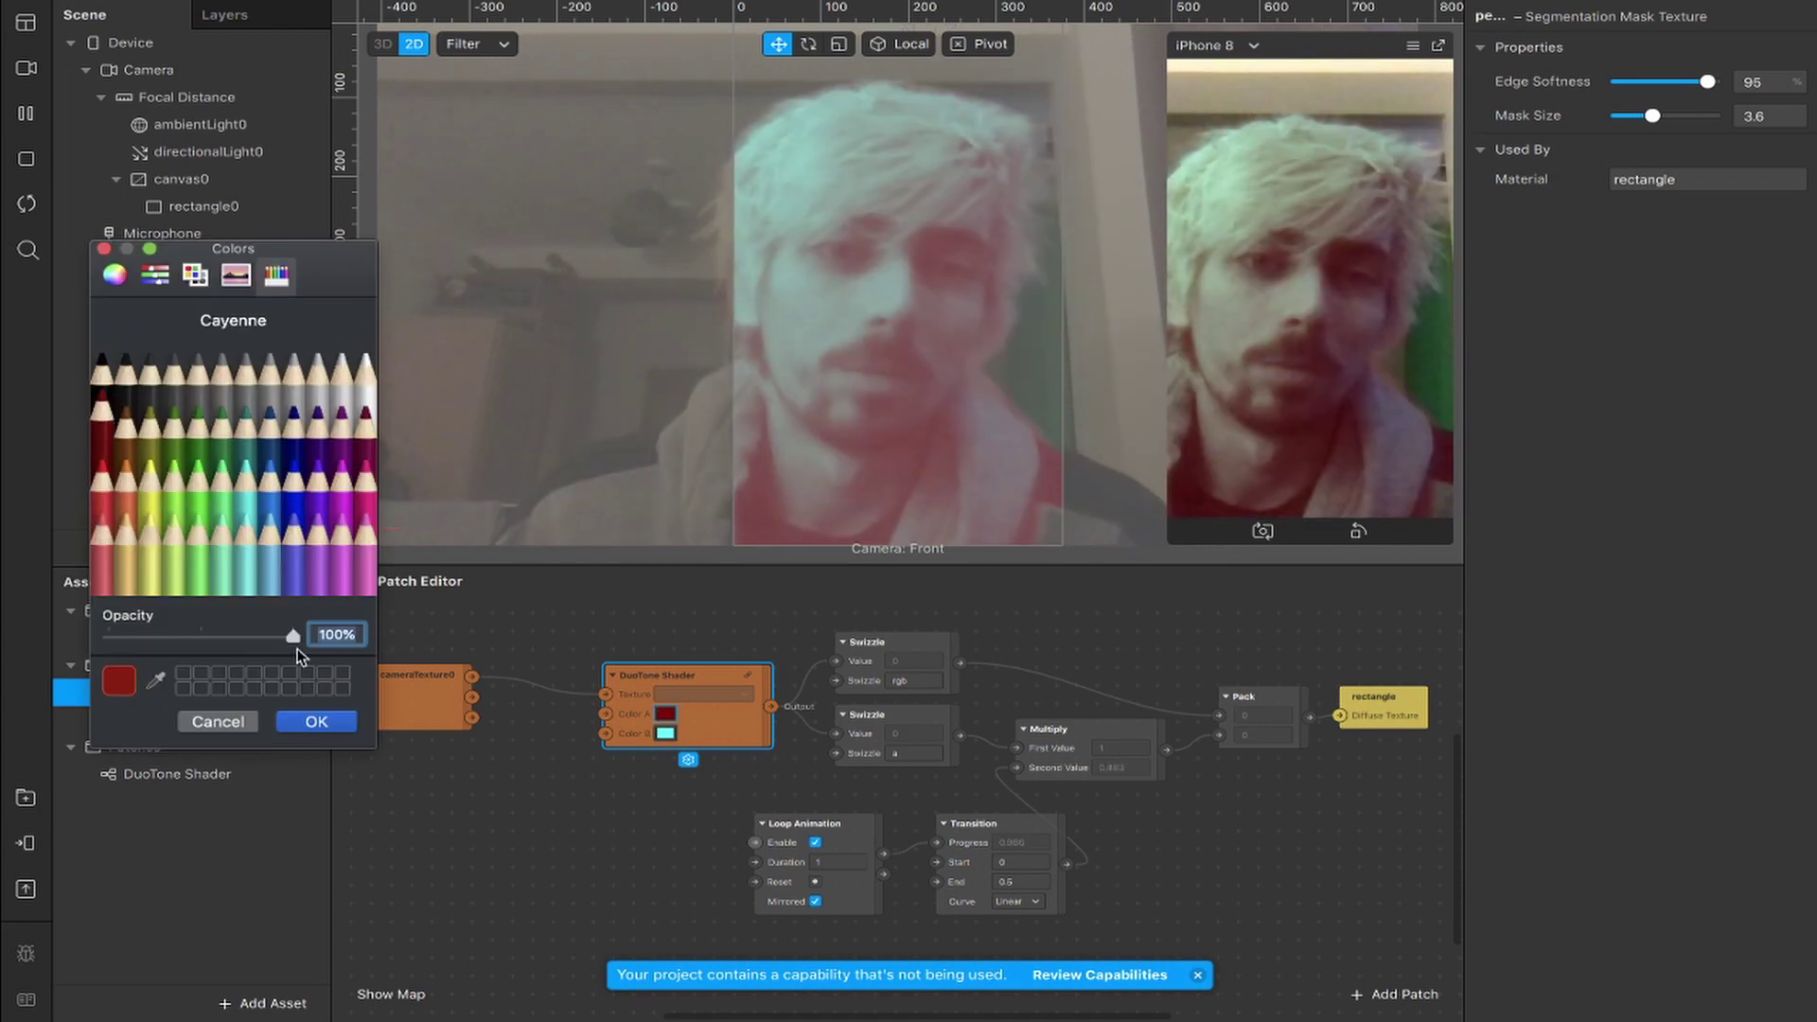
pyautogui.click(218, 722)
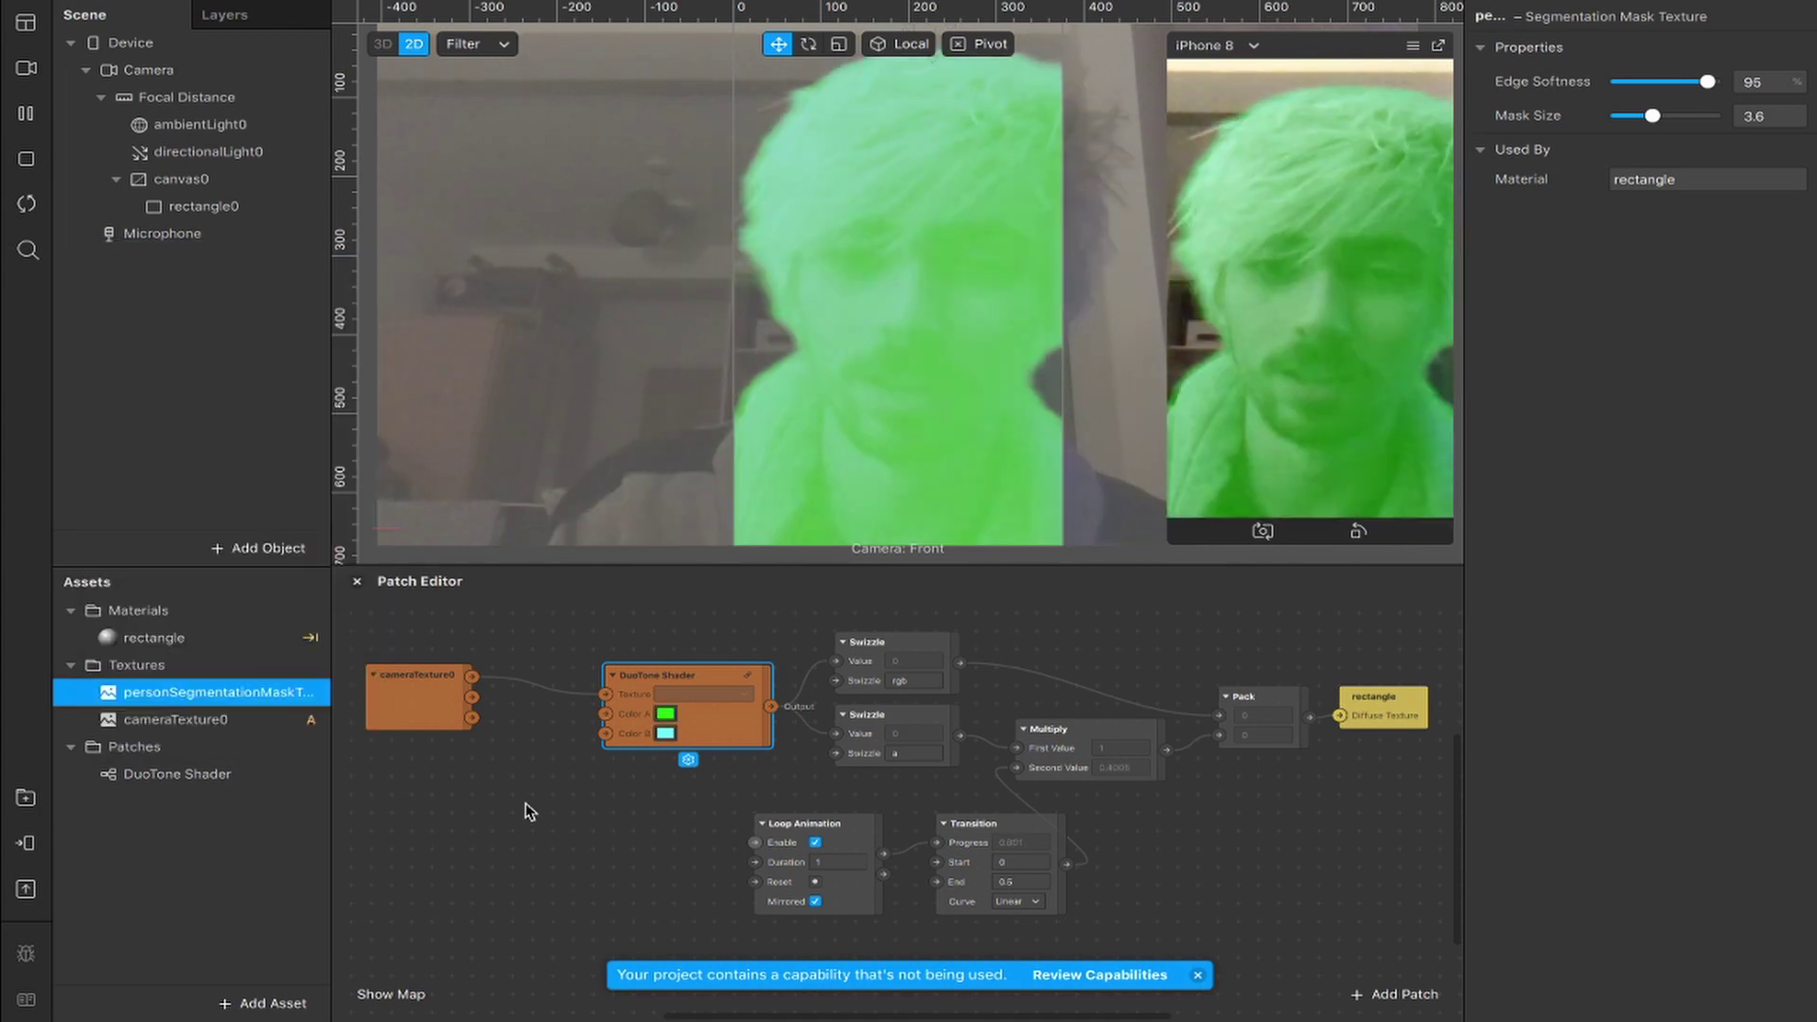
pyautogui.click(650, 821)
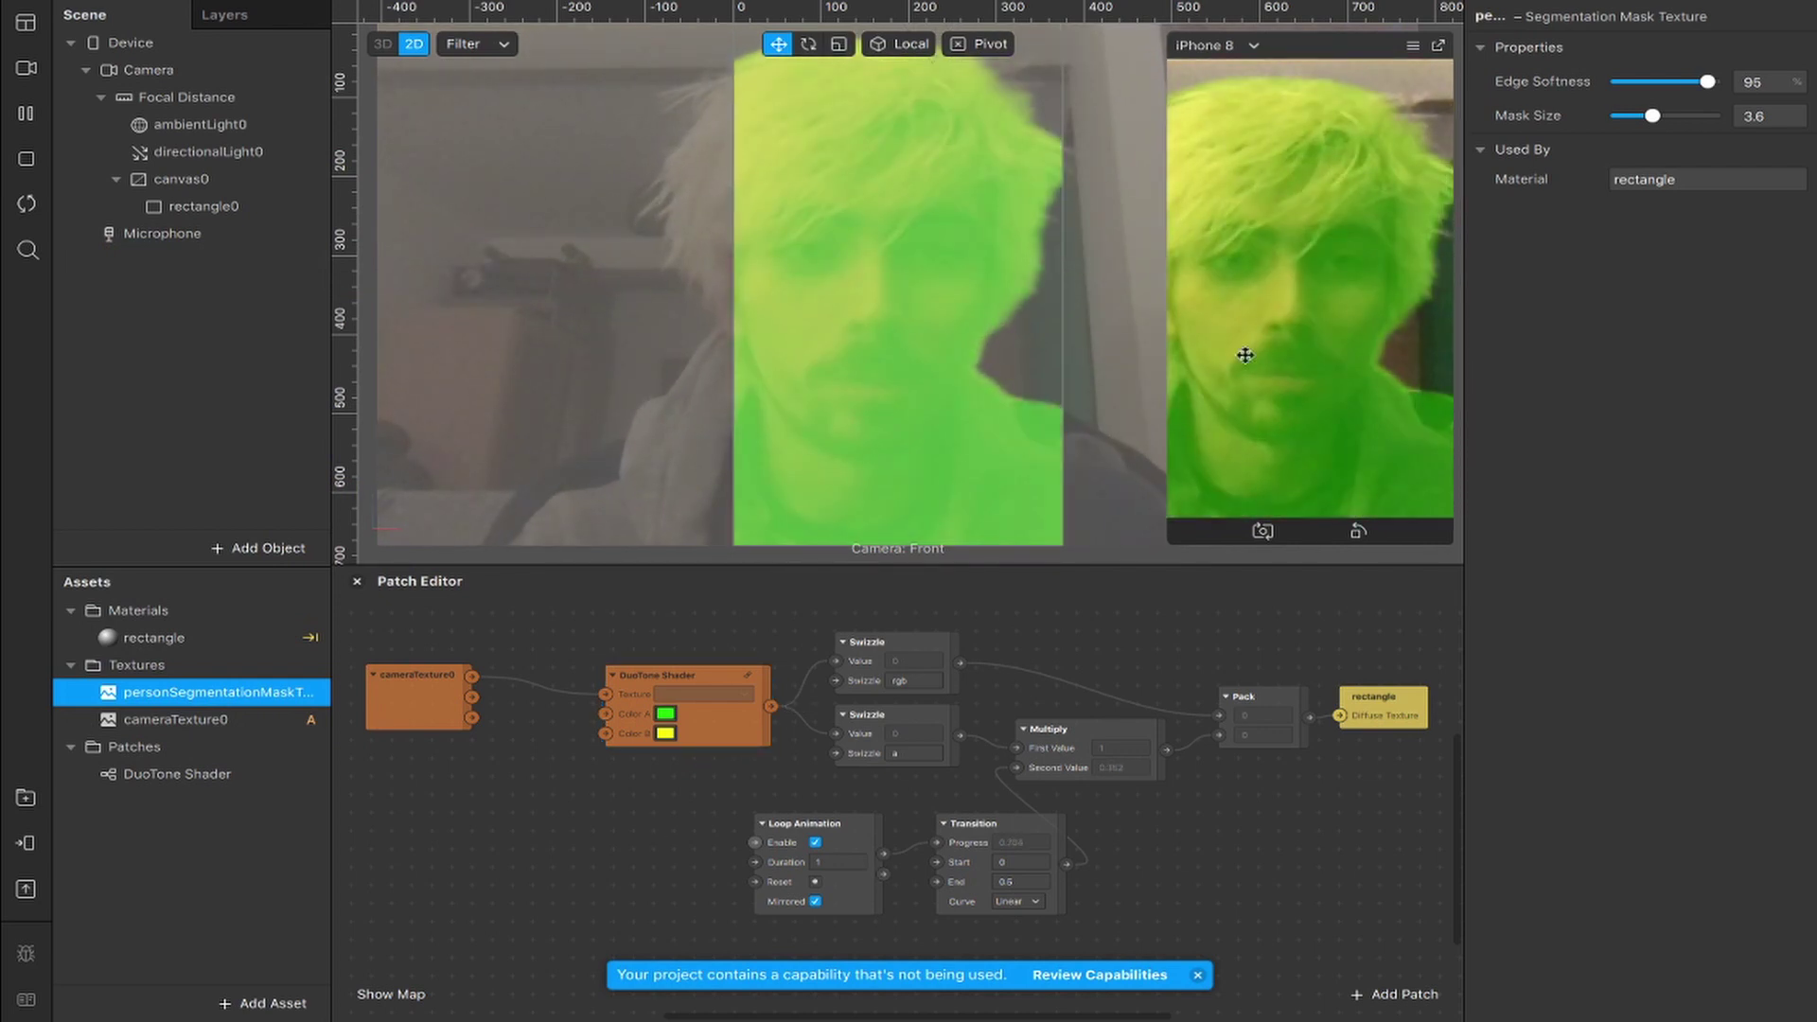
# - Add a Screen Tap patch feeding a Switch wired into Loop Animation's Enable input
pyautogui.rightClick(508, 857)
pyautogui.write('screen')
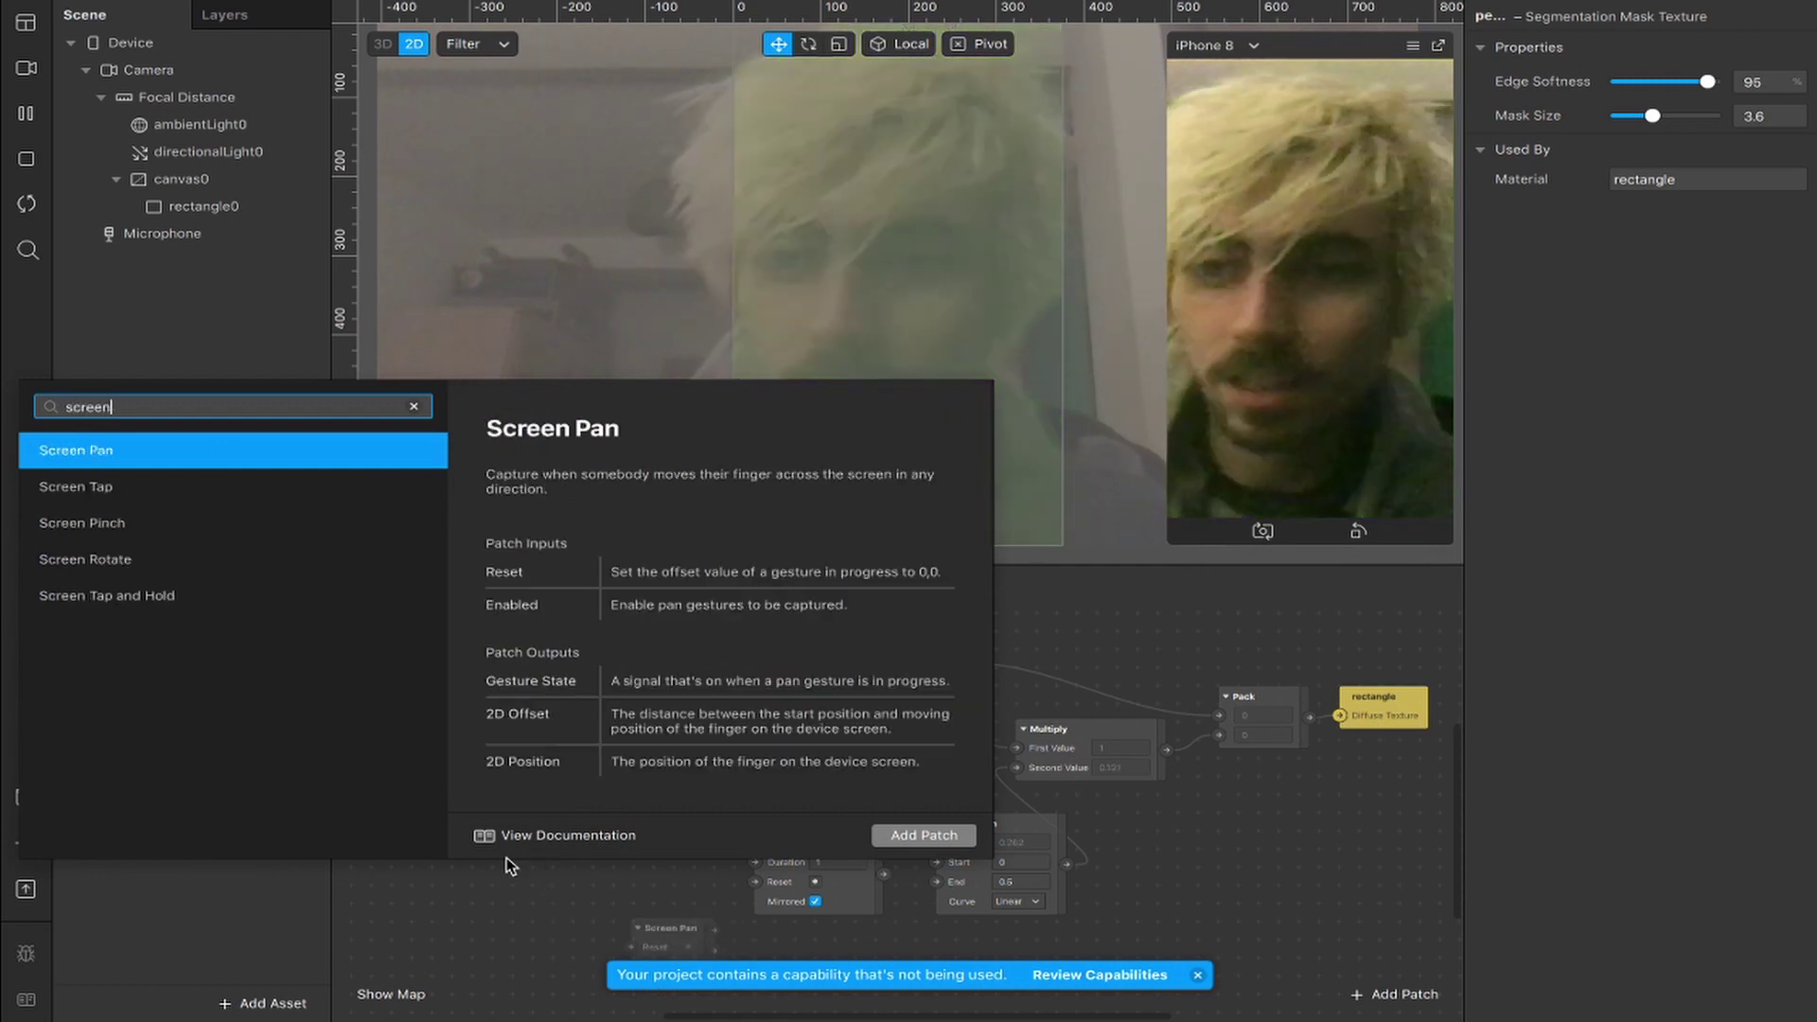
pyautogui.press('Down')
pyautogui.press('Return')
pyautogui.moveTo(542, 807); pyautogui.dragTo(632, 926)
pyautogui.write('switch')
pyautogui.press('Return')
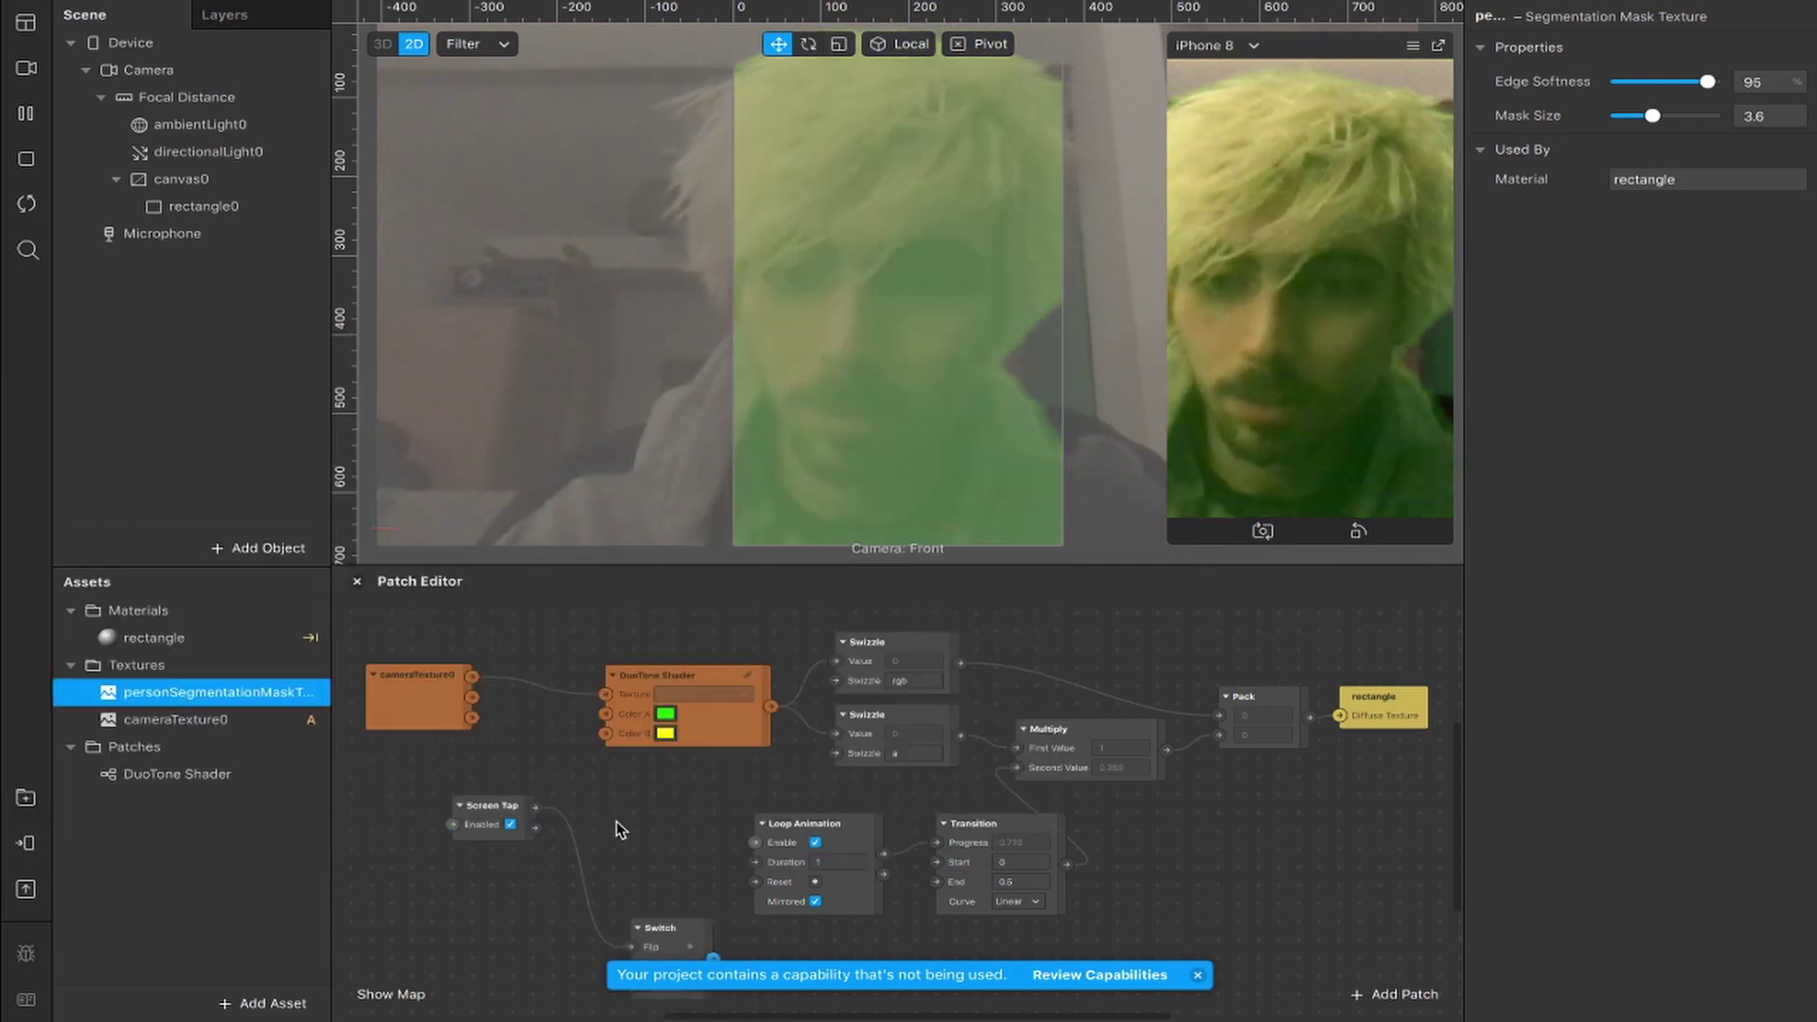
pyautogui.moveTo(693, 865); pyautogui.dragTo(754, 843)
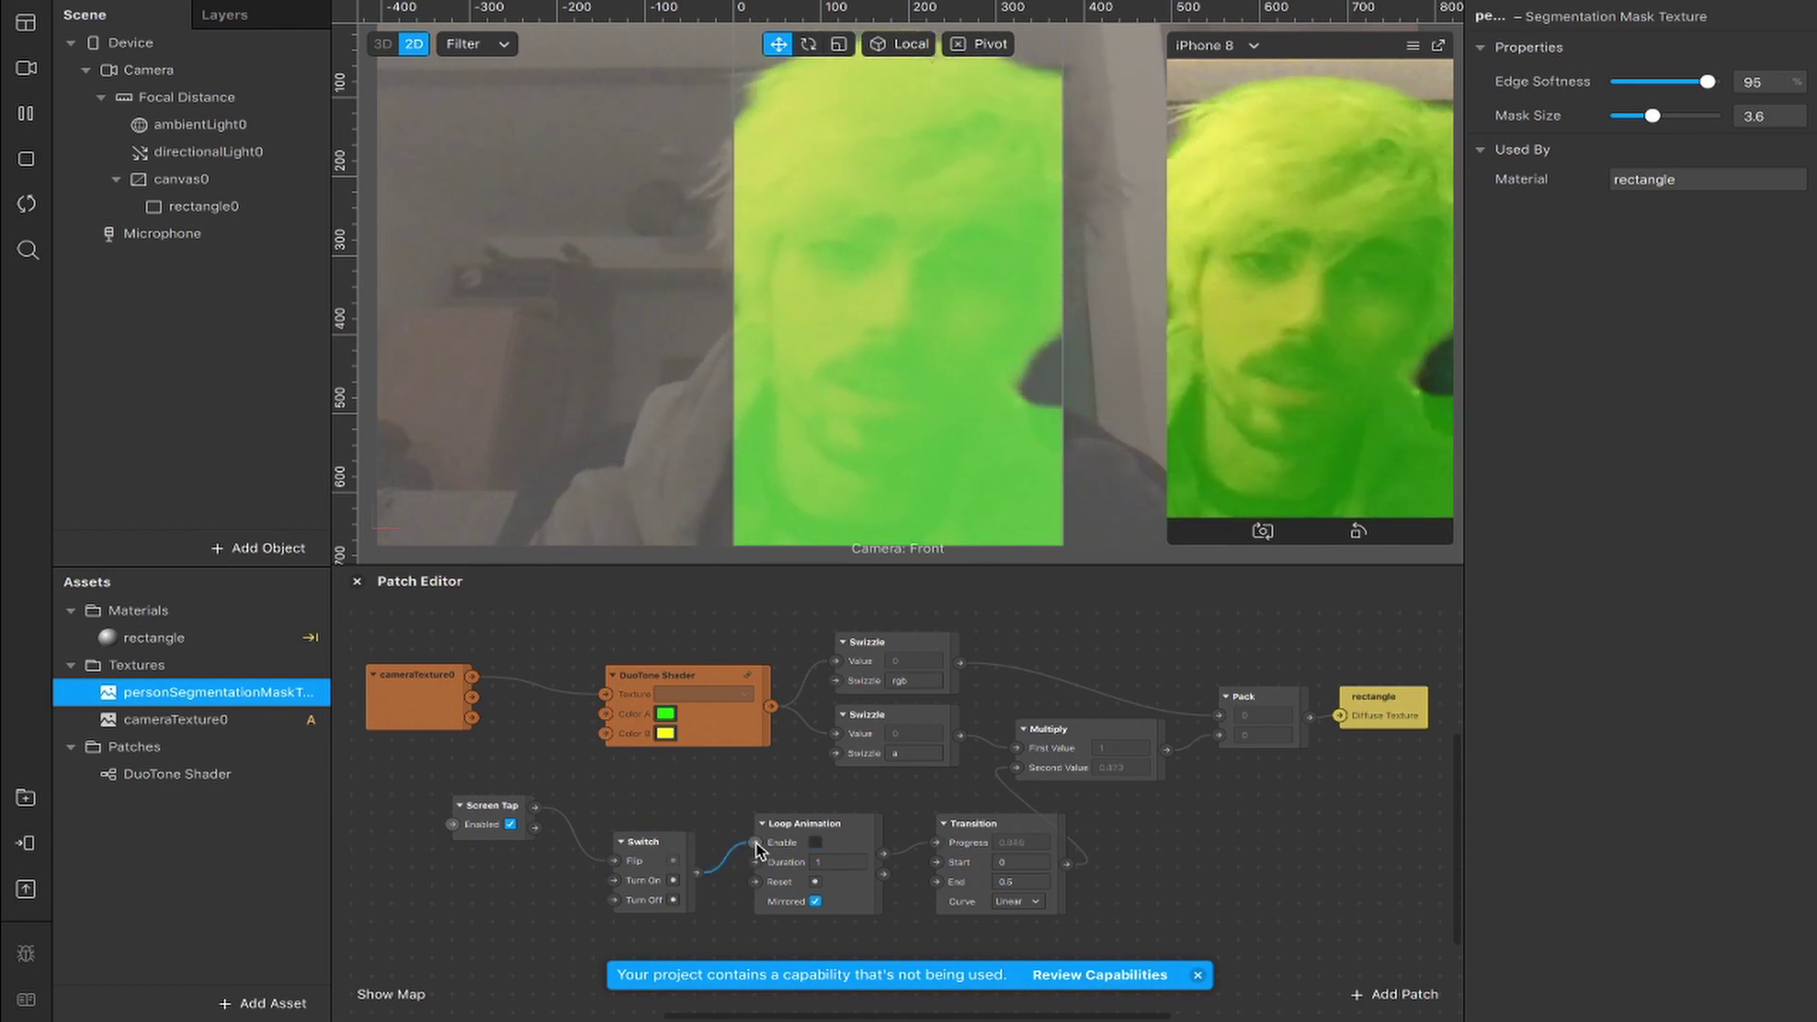
# - Turn on Simulate Touch and tap the preview to test the toggle
pyautogui.click(1408, 49)
pyautogui.click(1422, 80)
pyautogui.click(1322, 237)
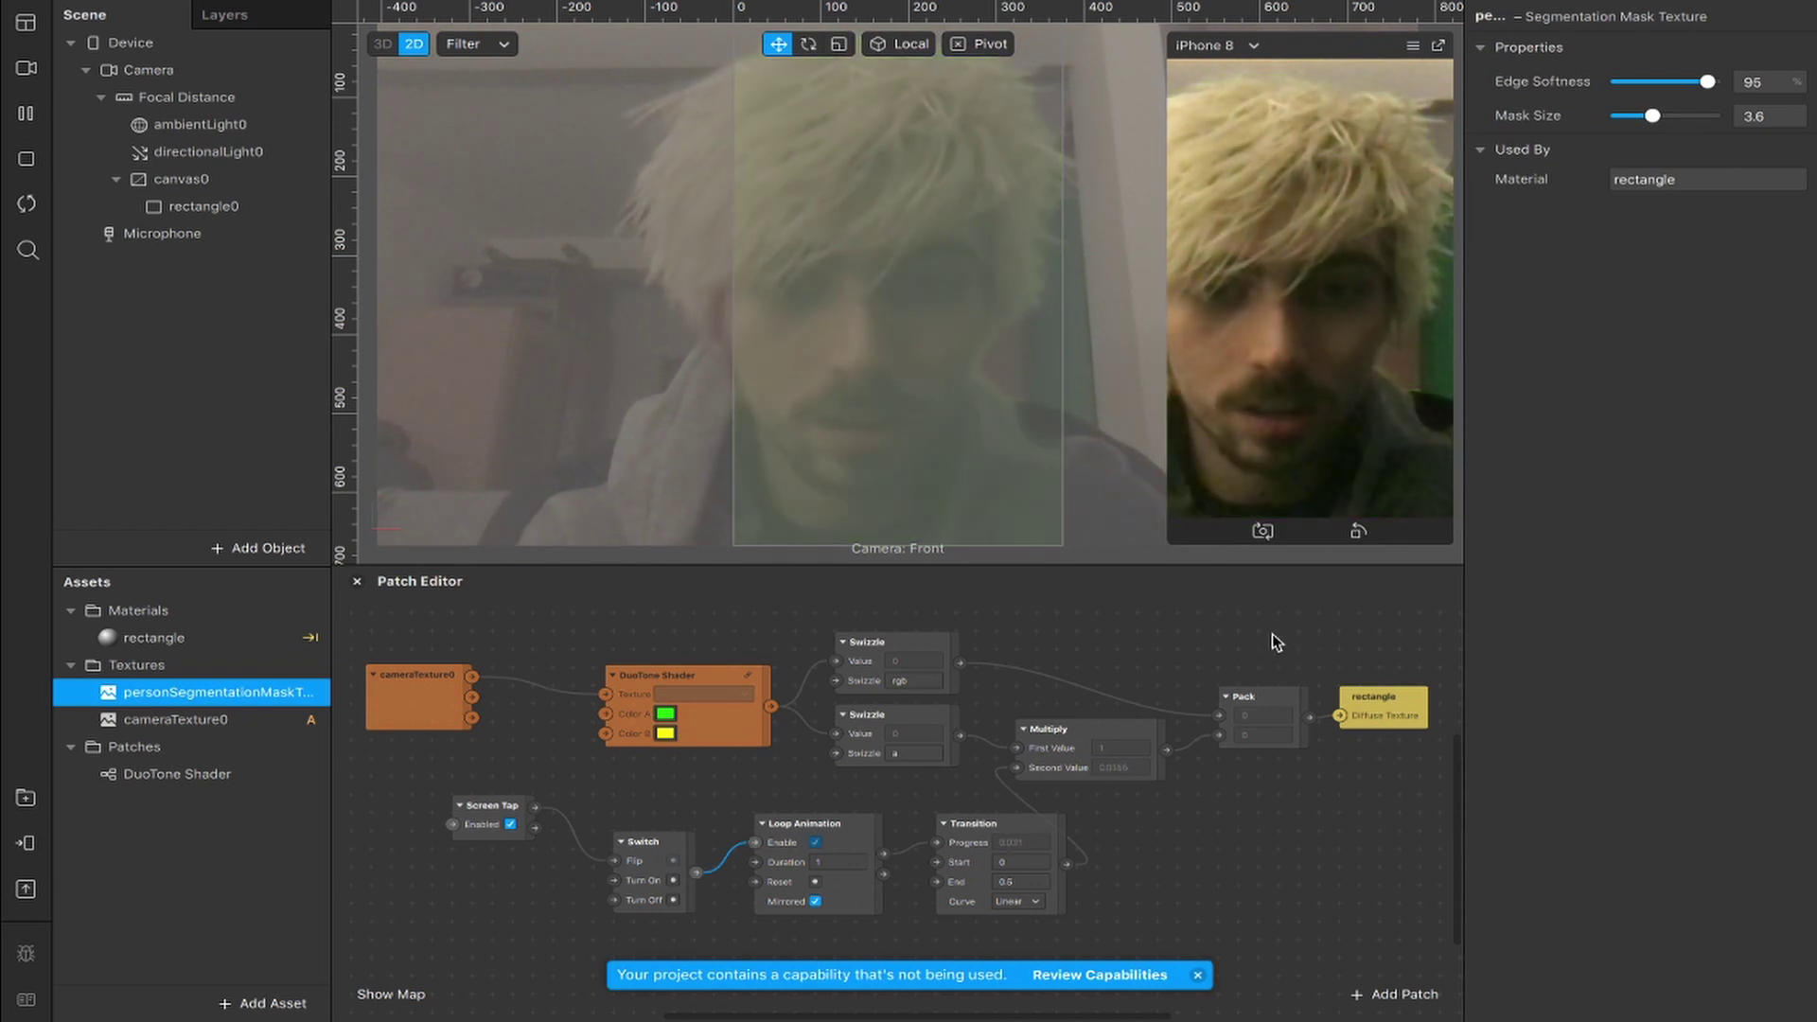
# - Tap the simulator preview to pause the pulsing green glow
pyautogui.click(1274, 435)
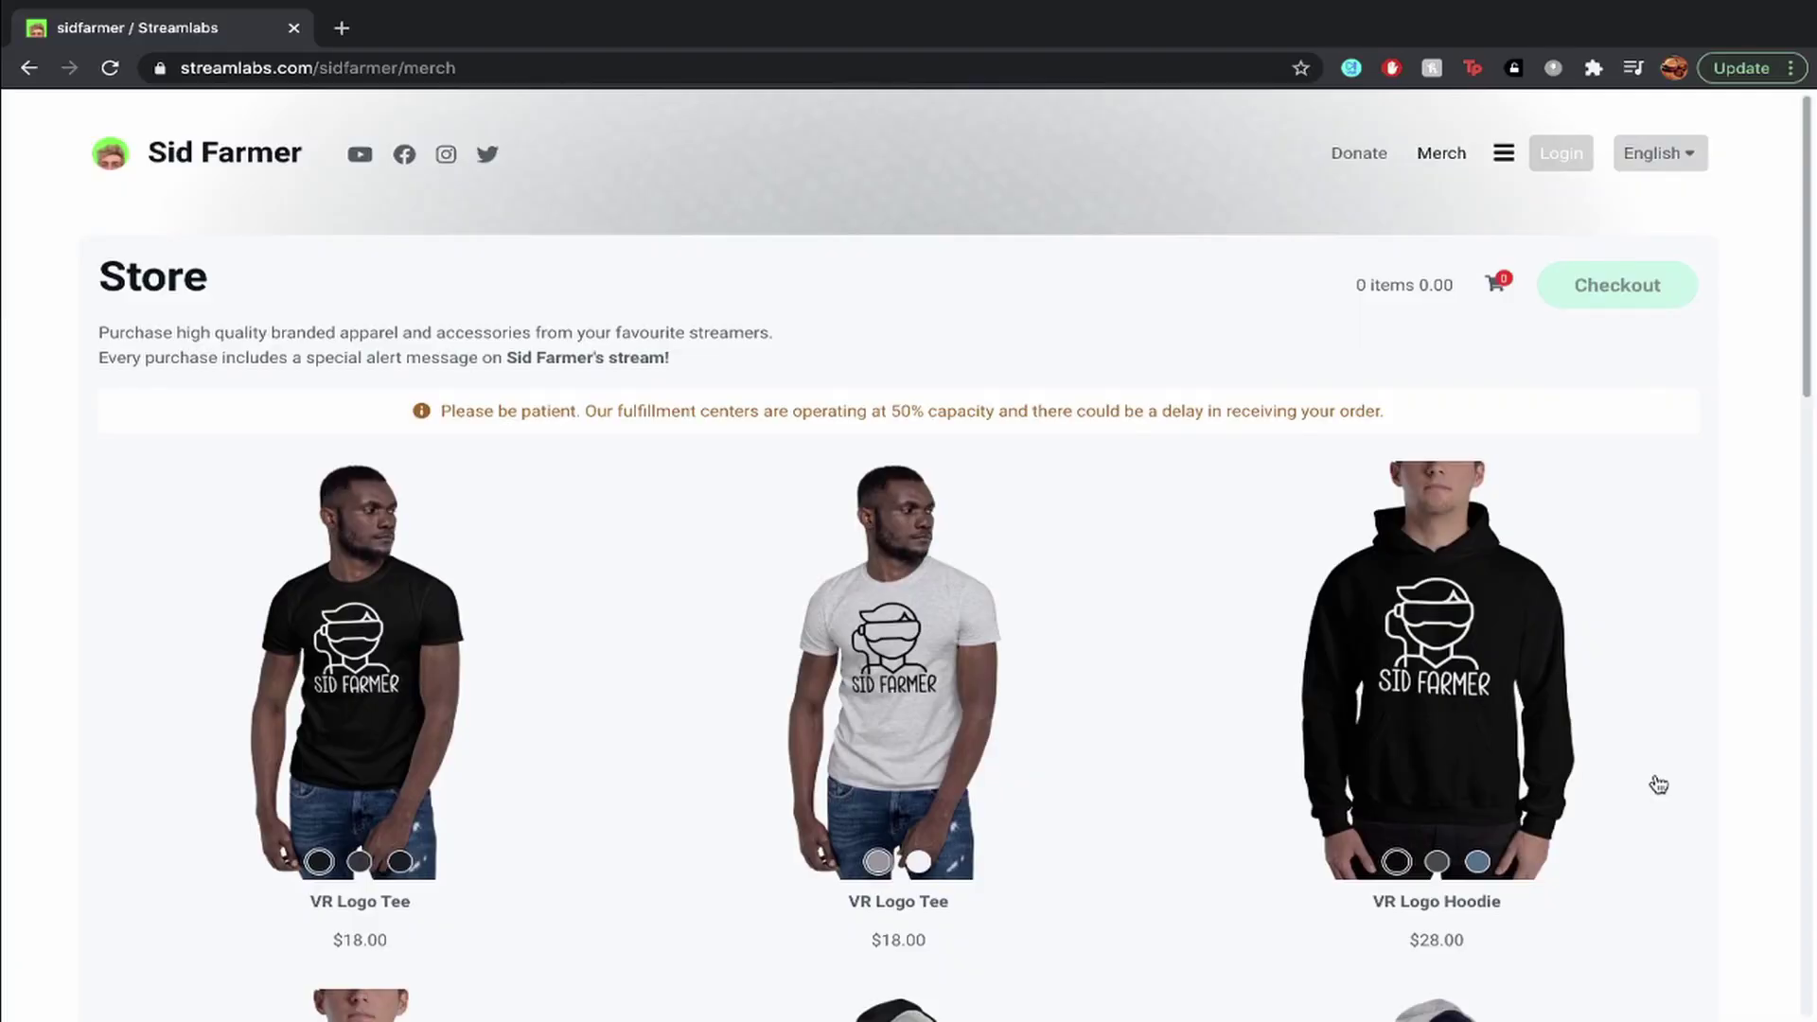
# - Find the VR Logo Champion Hoodie on the merch page and add it in size M
pyautogui.scroll(-4, 1707, 772)
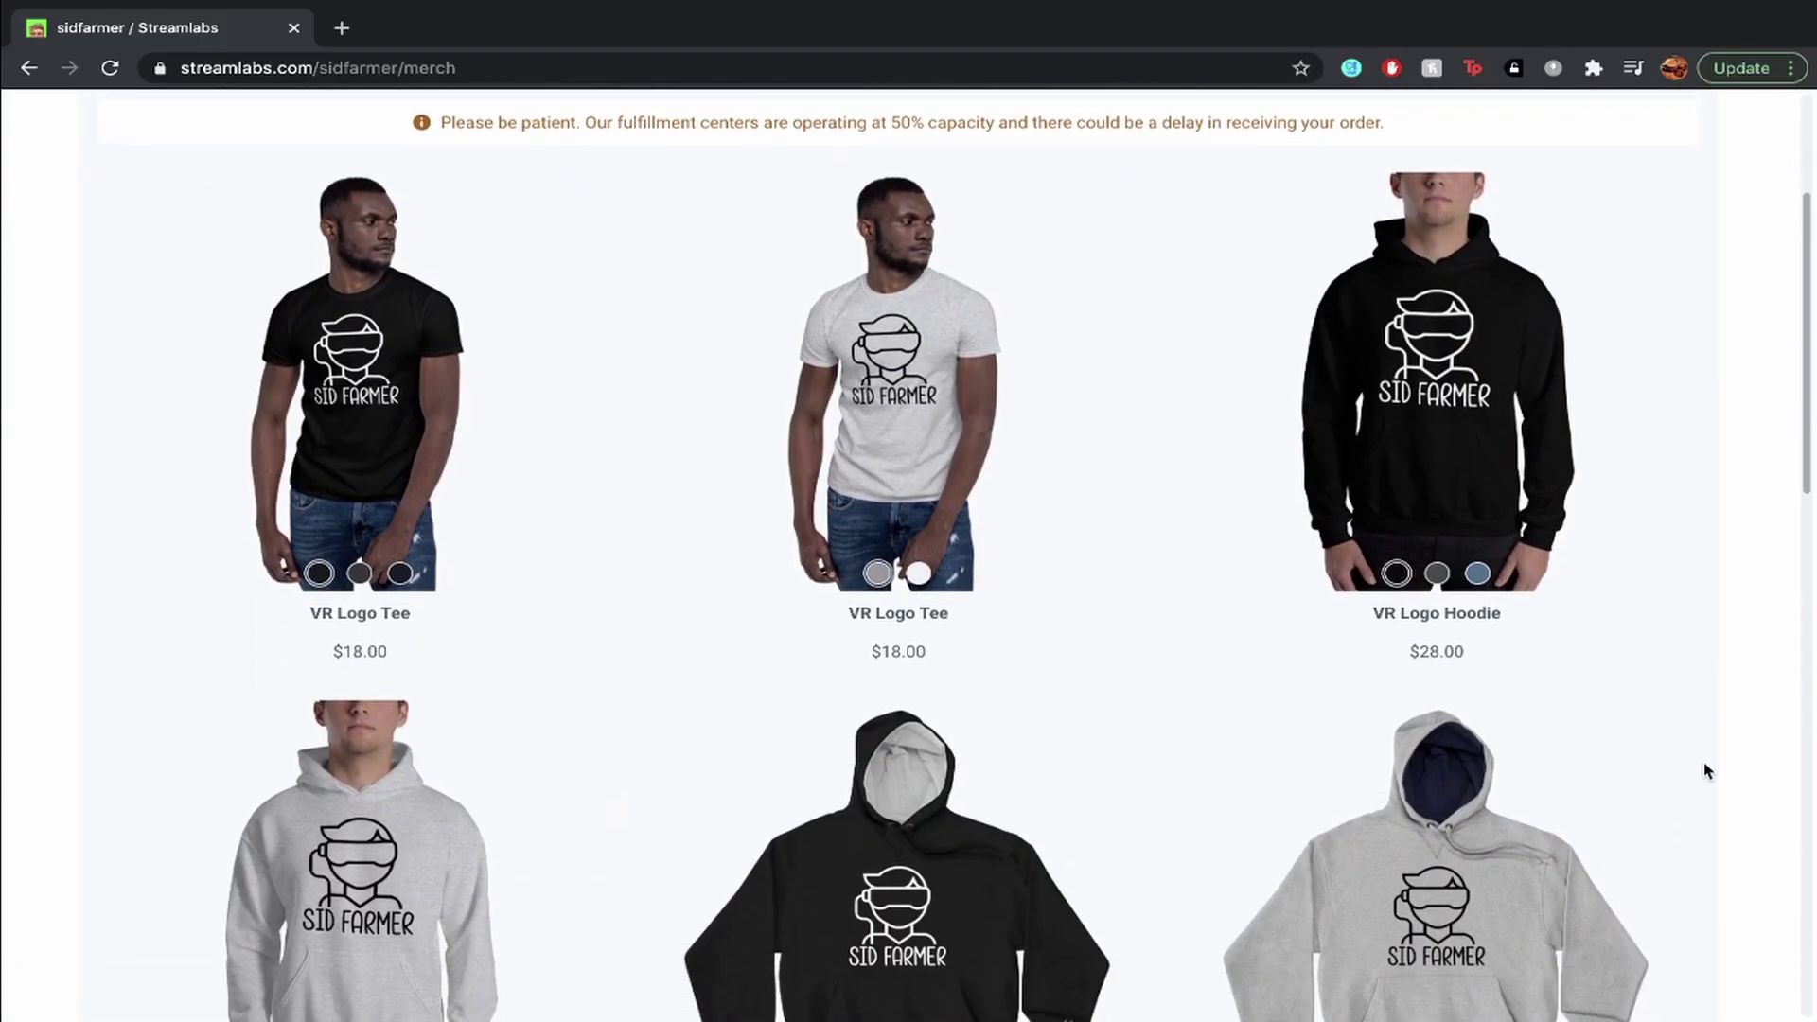
pyautogui.scroll(-5, 1707, 771)
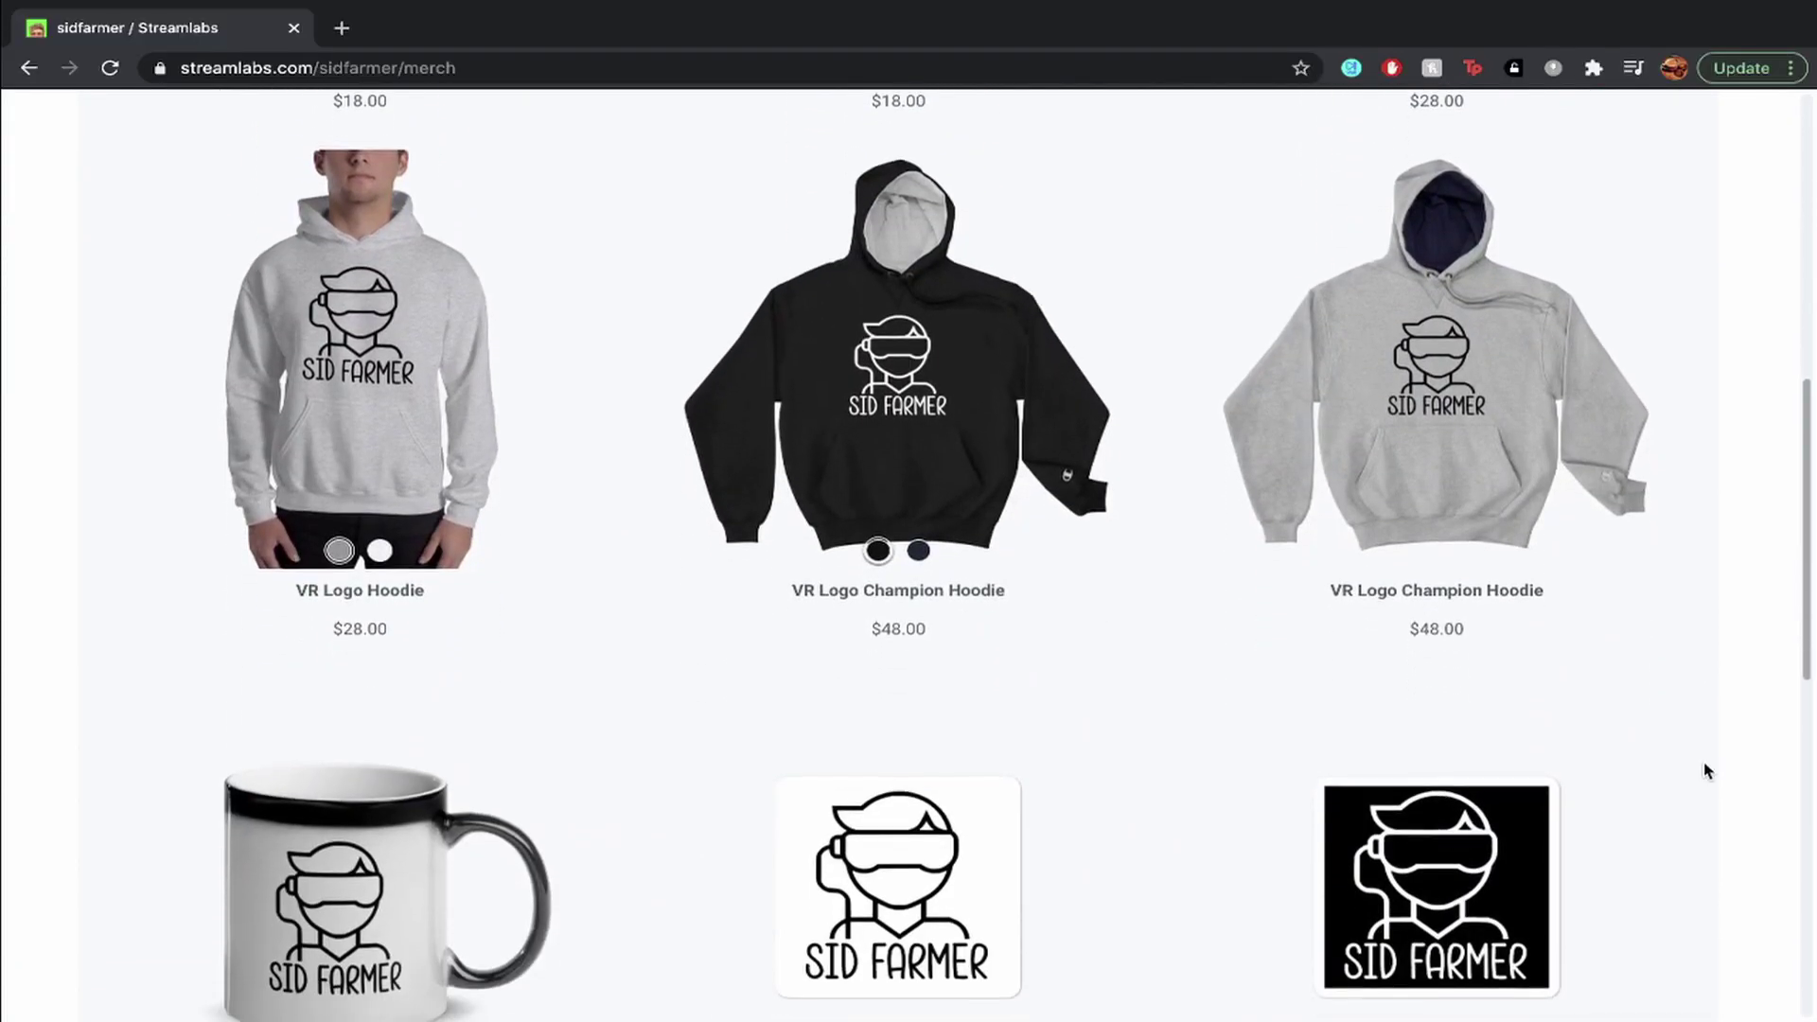
pyautogui.scroll(-6, 1701, 765)
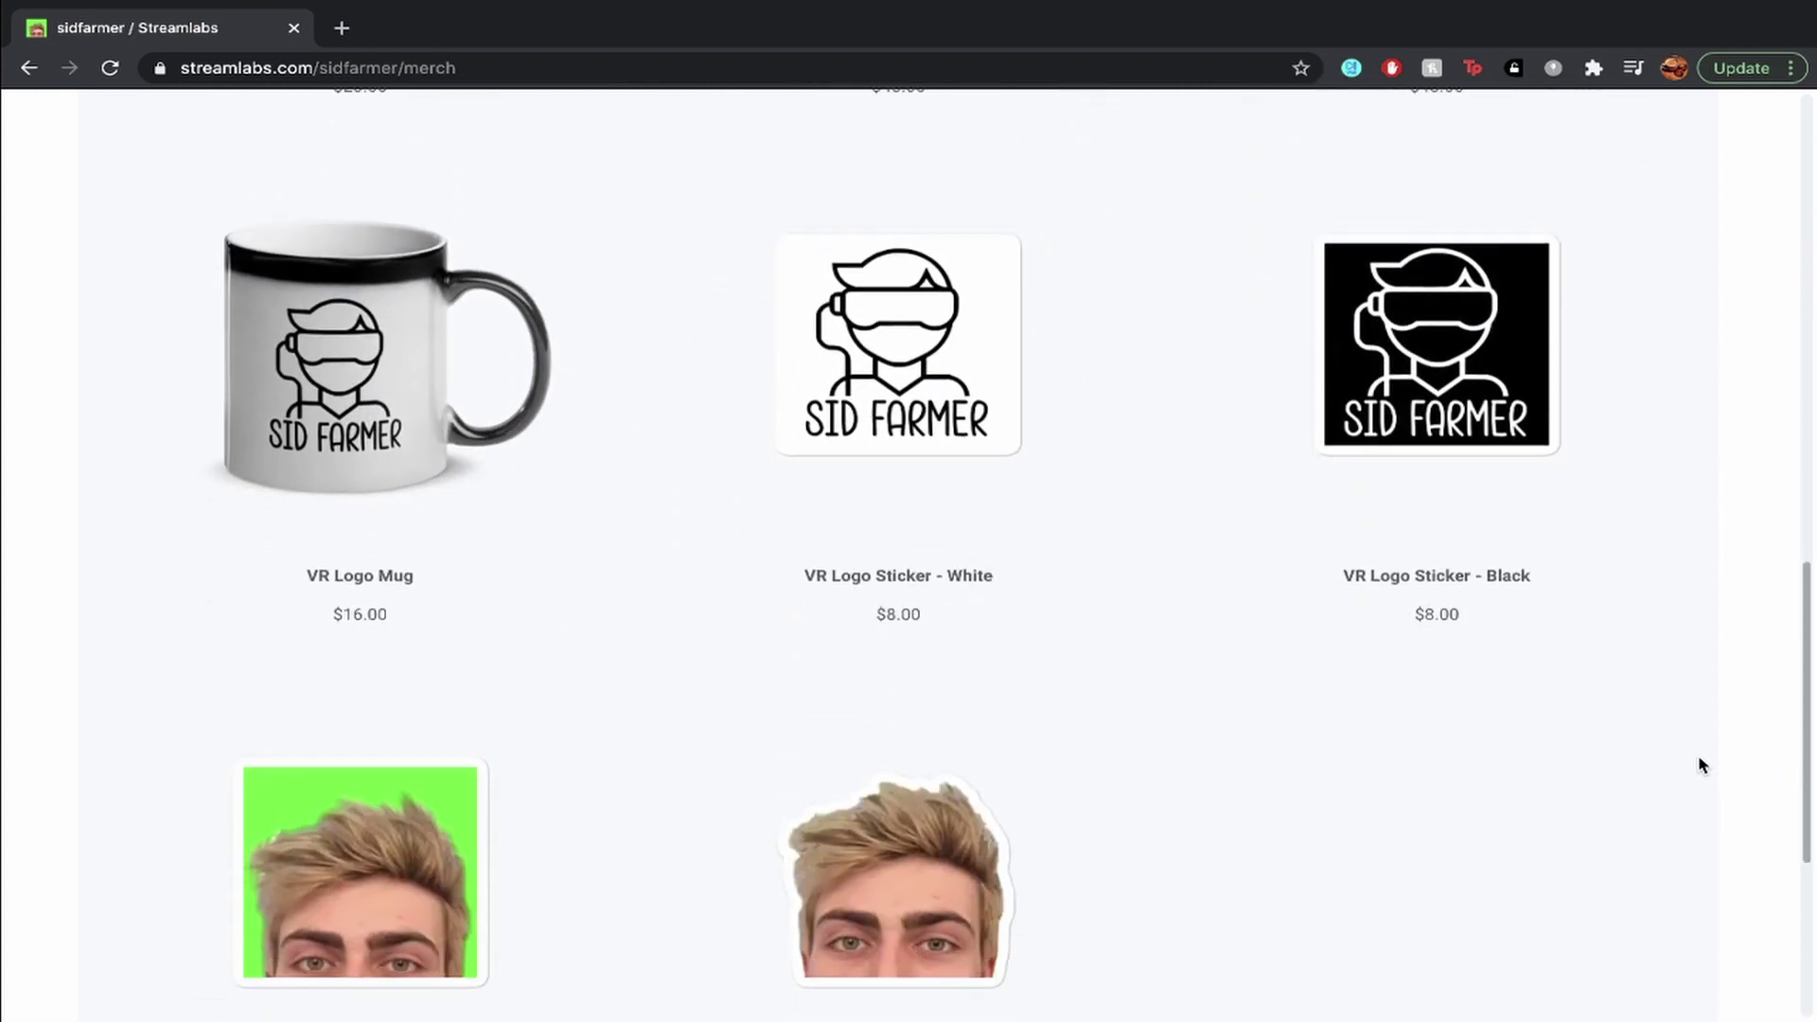
pyautogui.scroll(-1, 1700, 764)
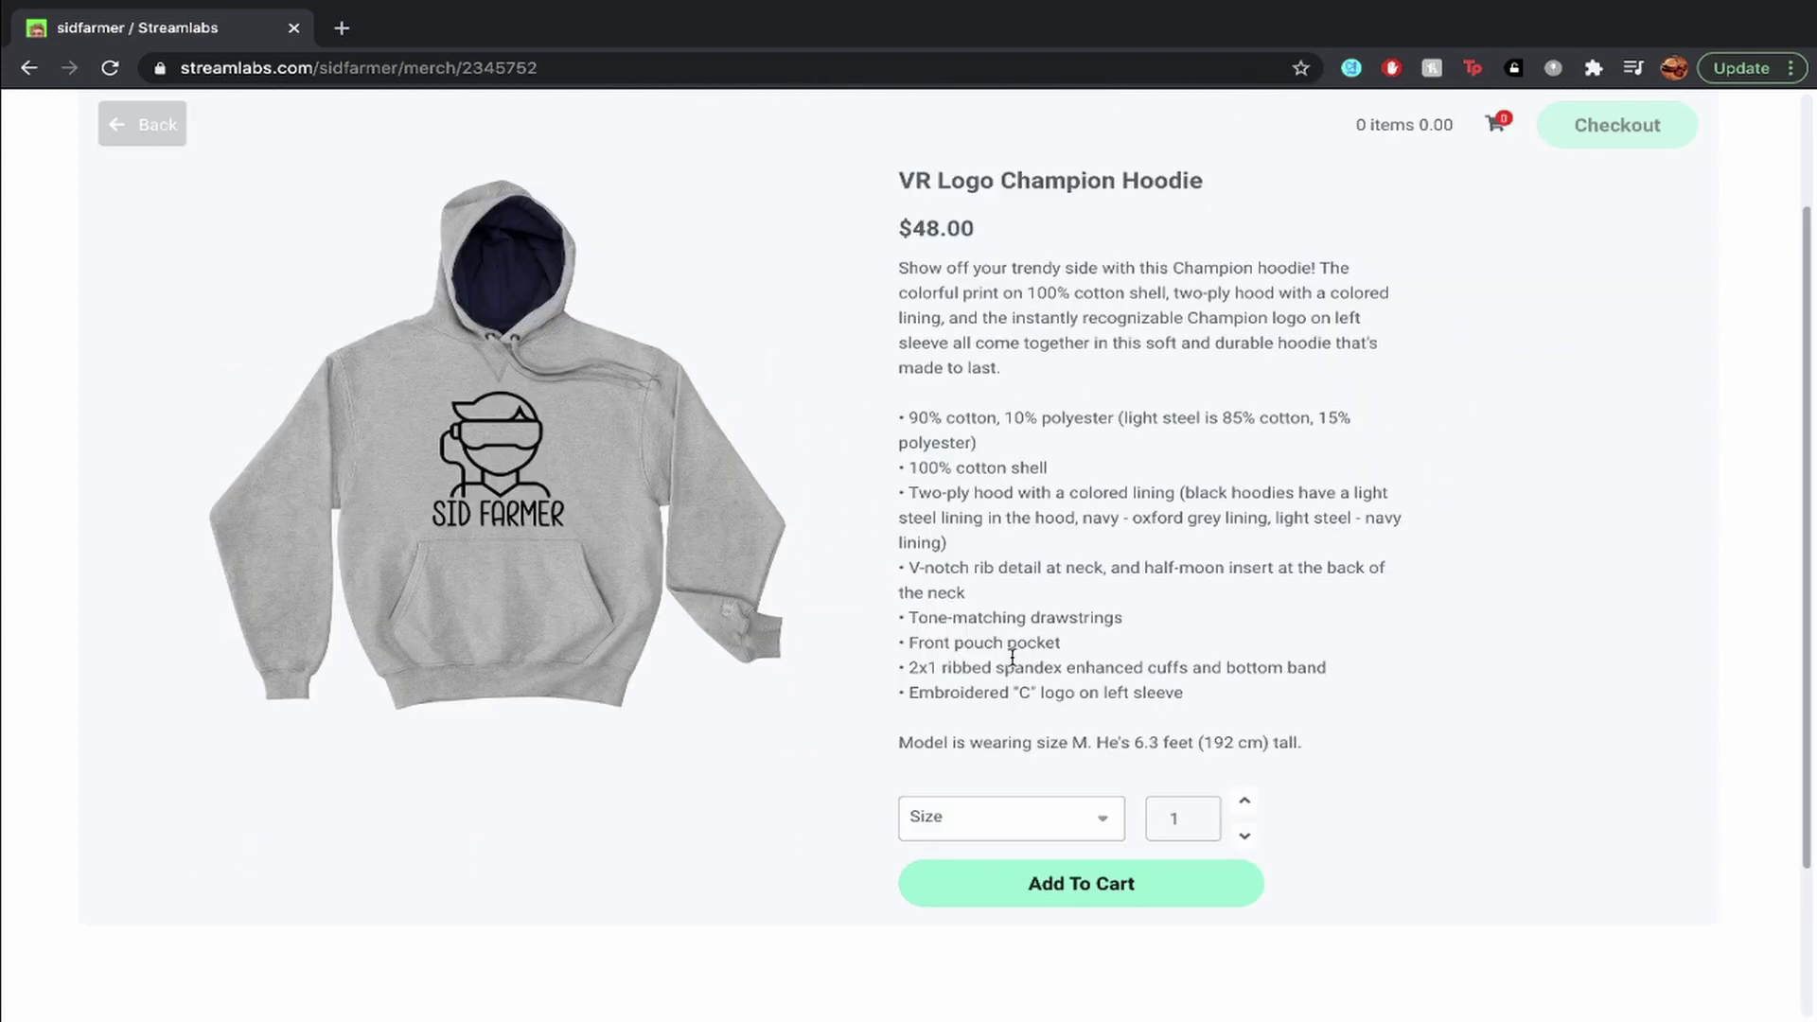
pyautogui.scroll(1, 1012, 655)
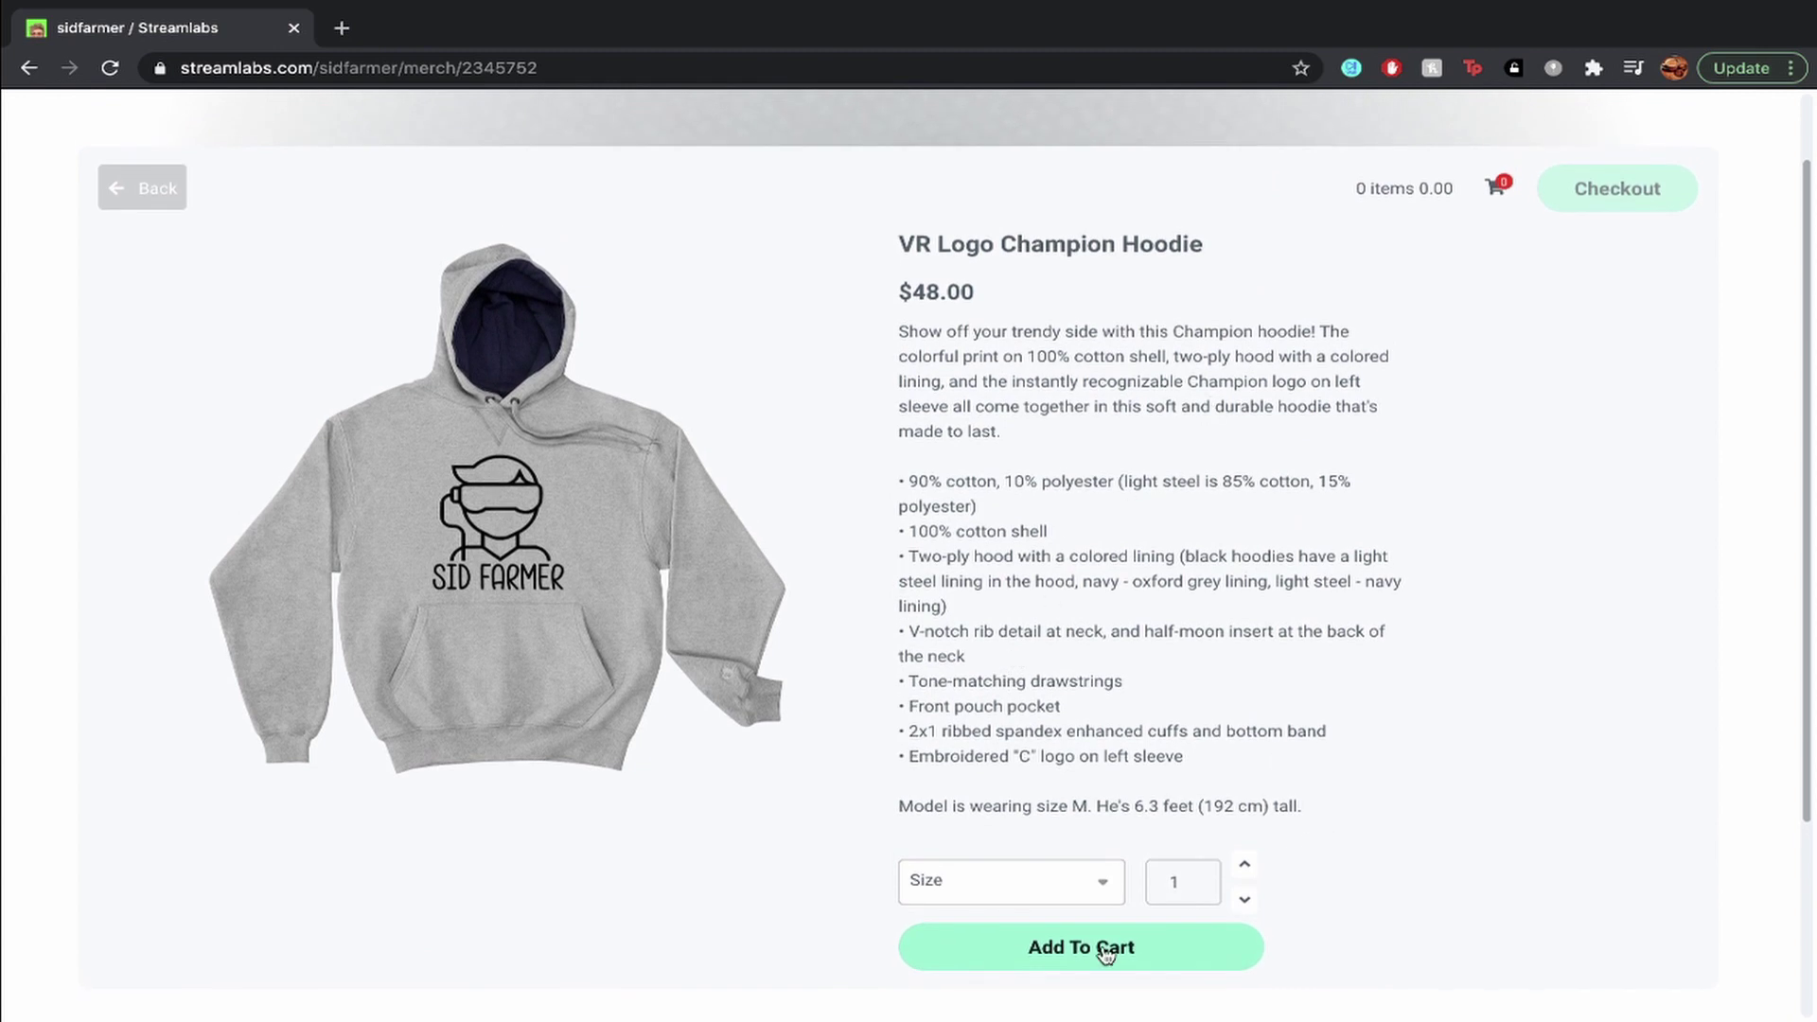
pyautogui.click(1107, 954)
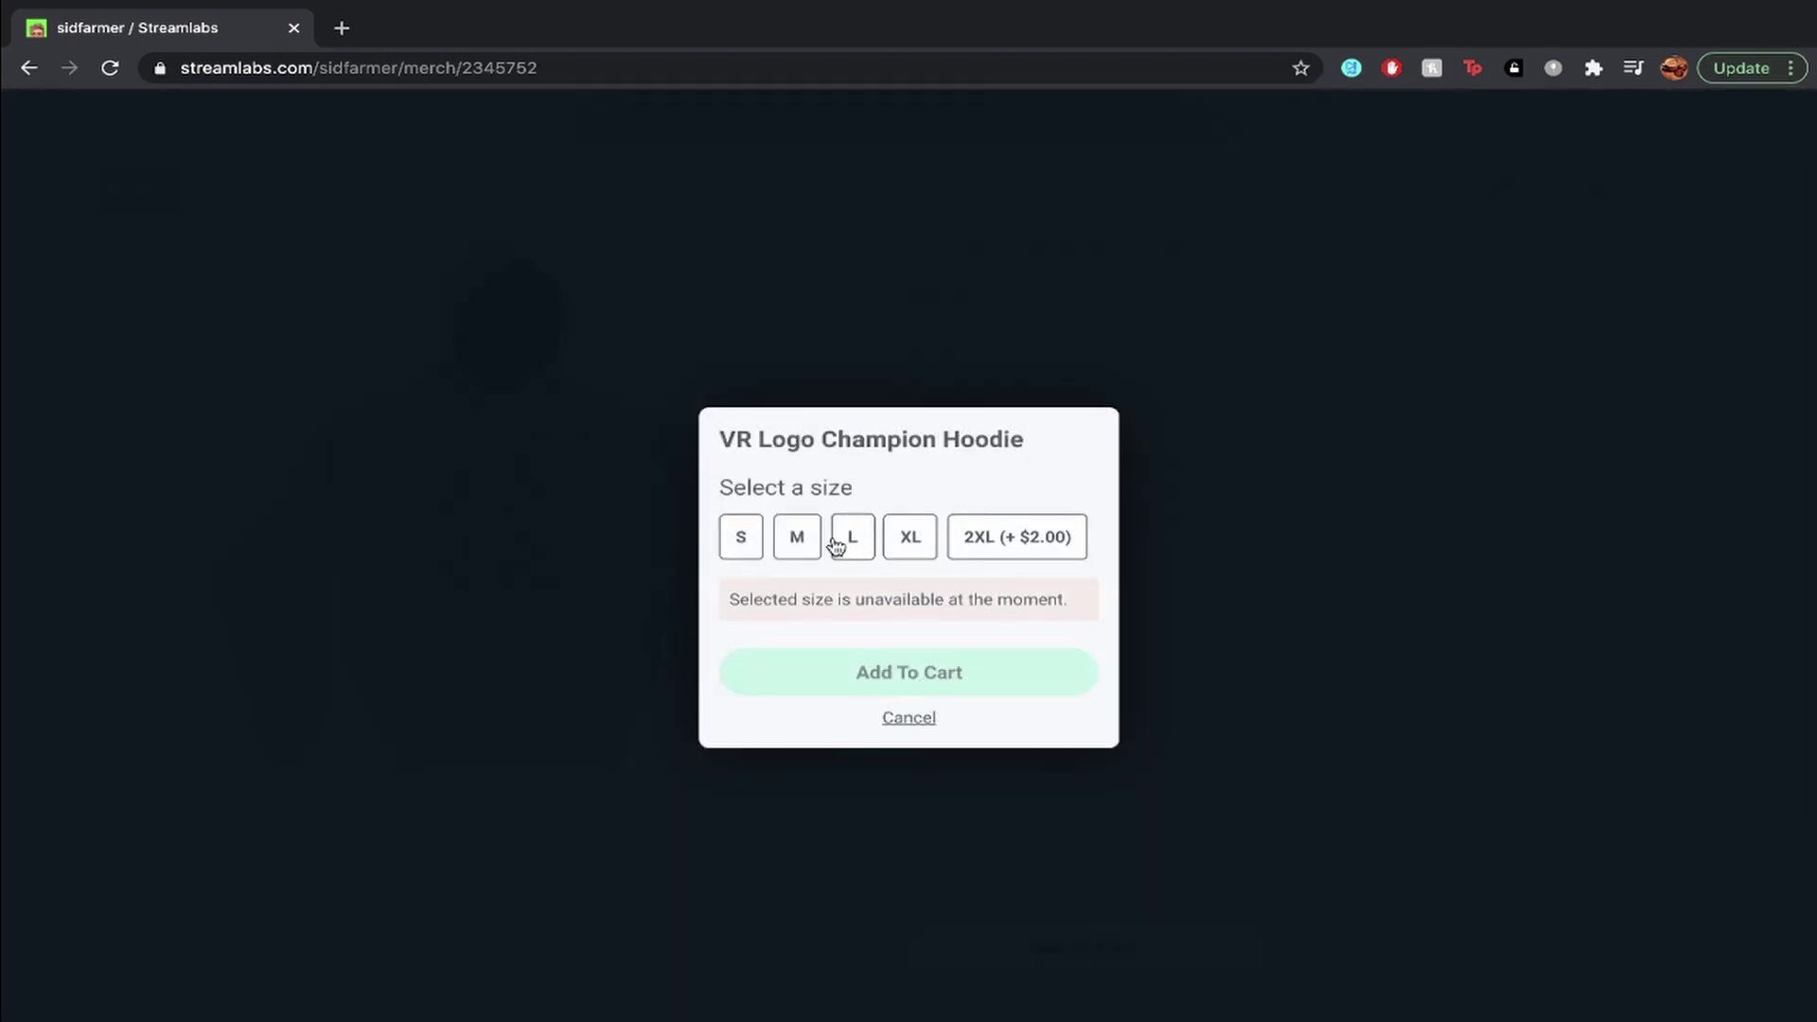
pyautogui.click(797, 541)
pyautogui.click(886, 632)
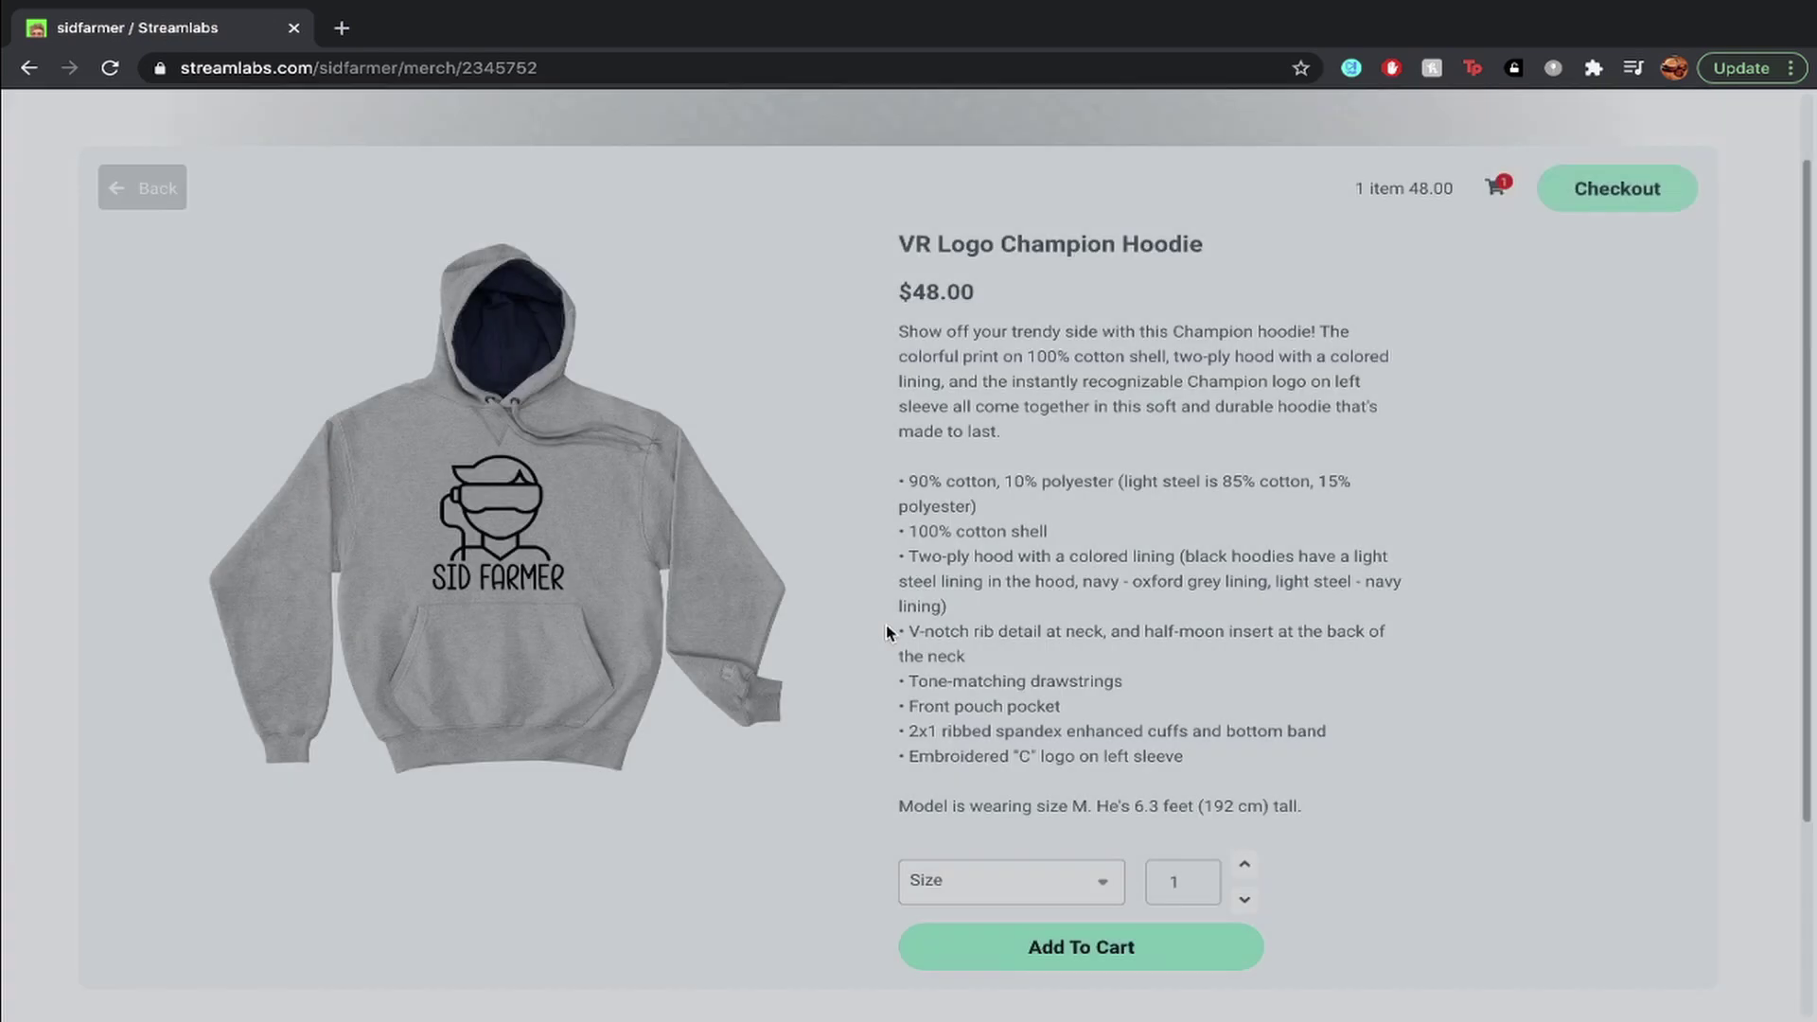